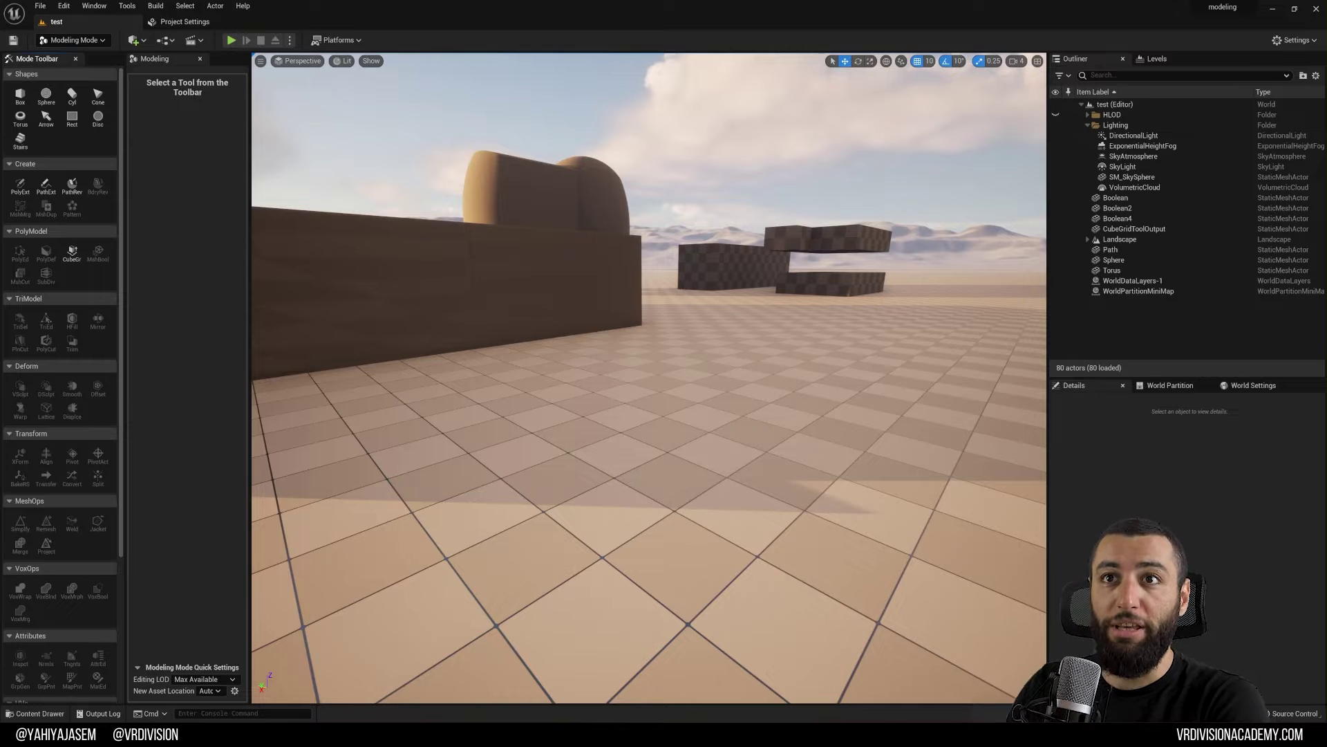
# - Start a new box shape and set its output type to Static Mesh
pyautogui.click(19, 97)
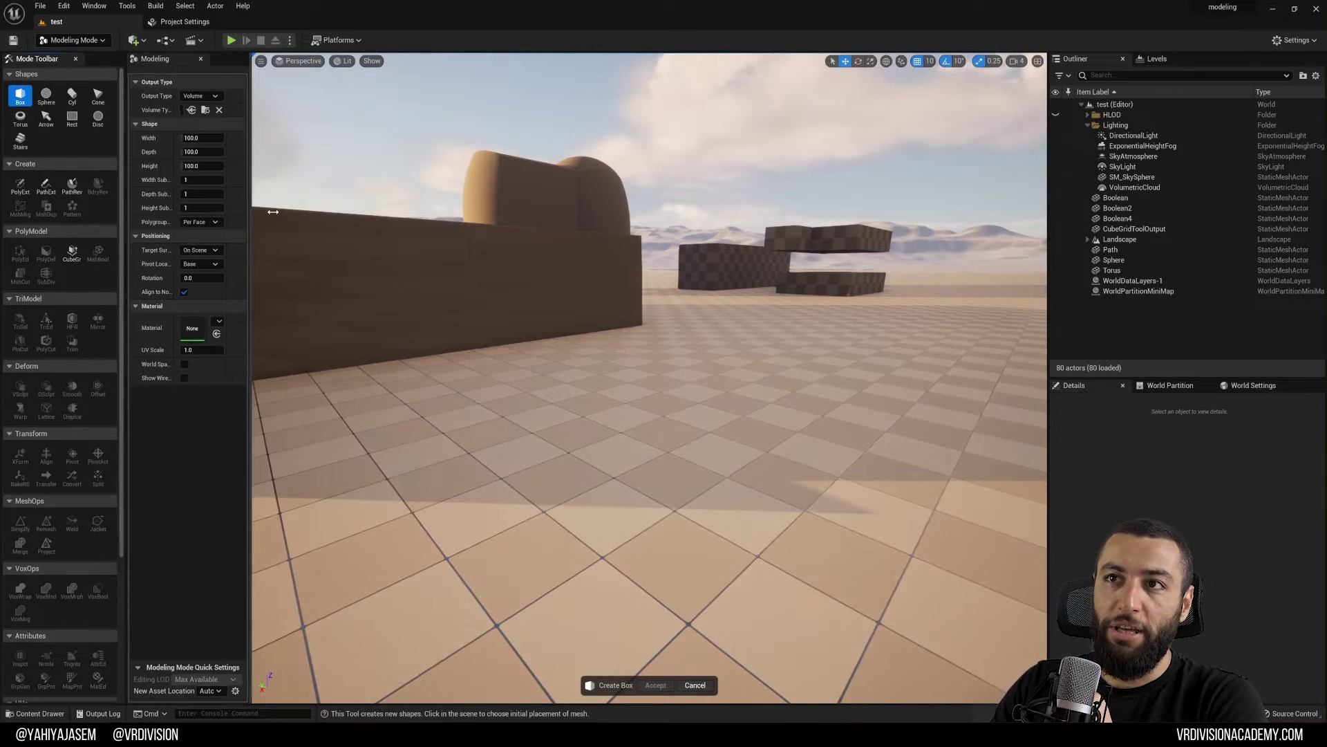
pyautogui.moveTo(252, 205); pyautogui.dragTo(378, 226)
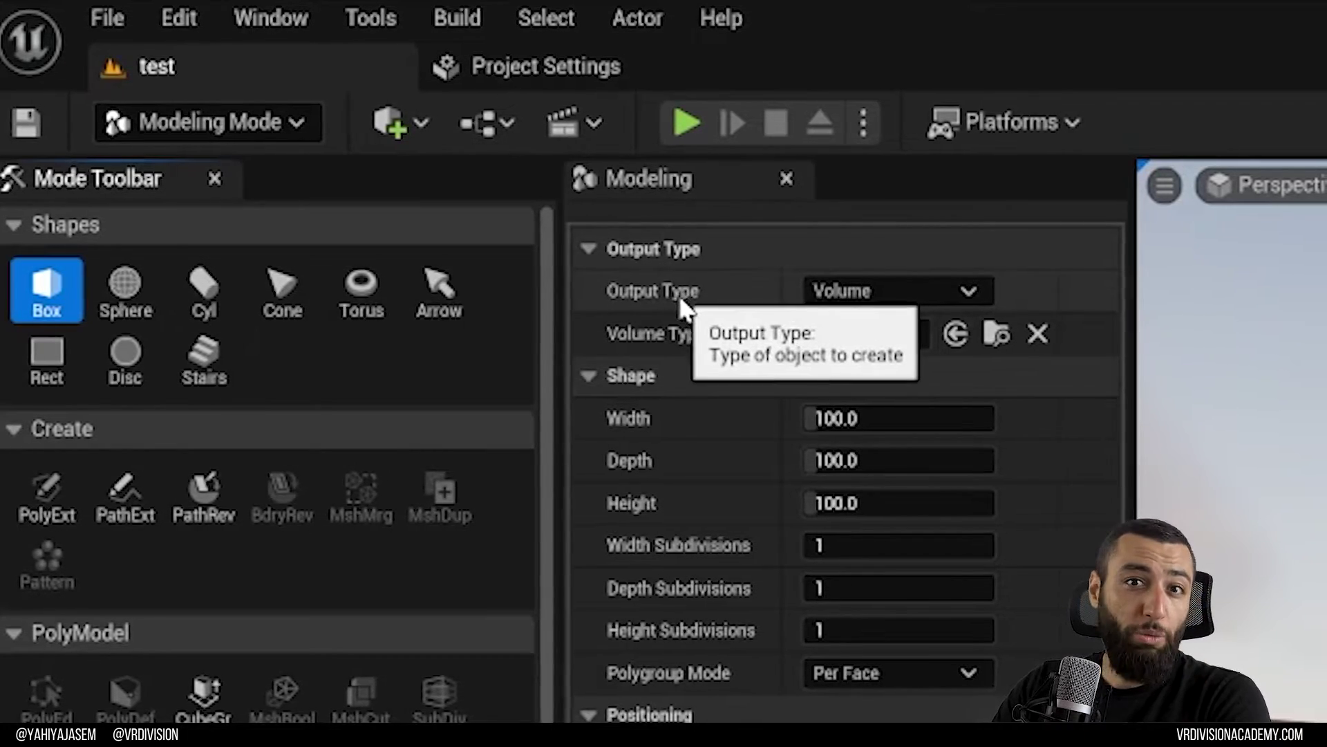
pyautogui.click(925, 297)
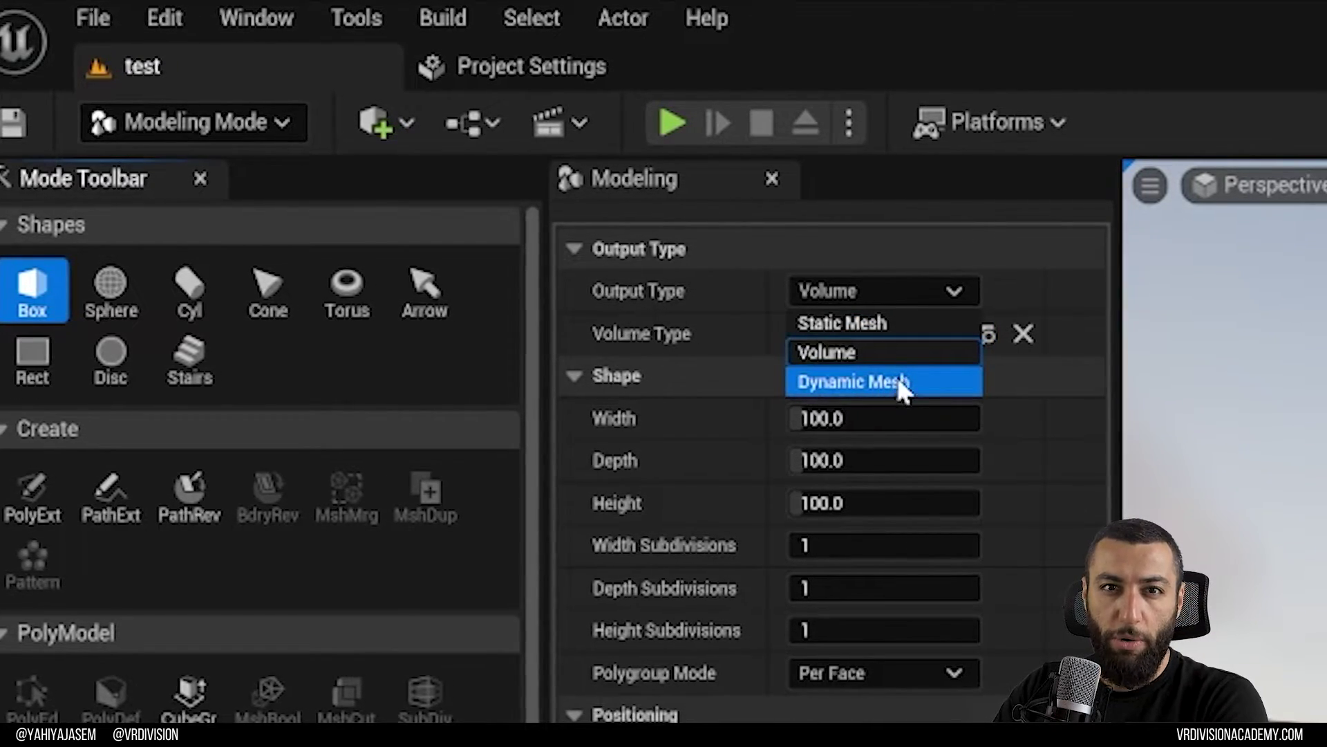
pyautogui.click(849, 324)
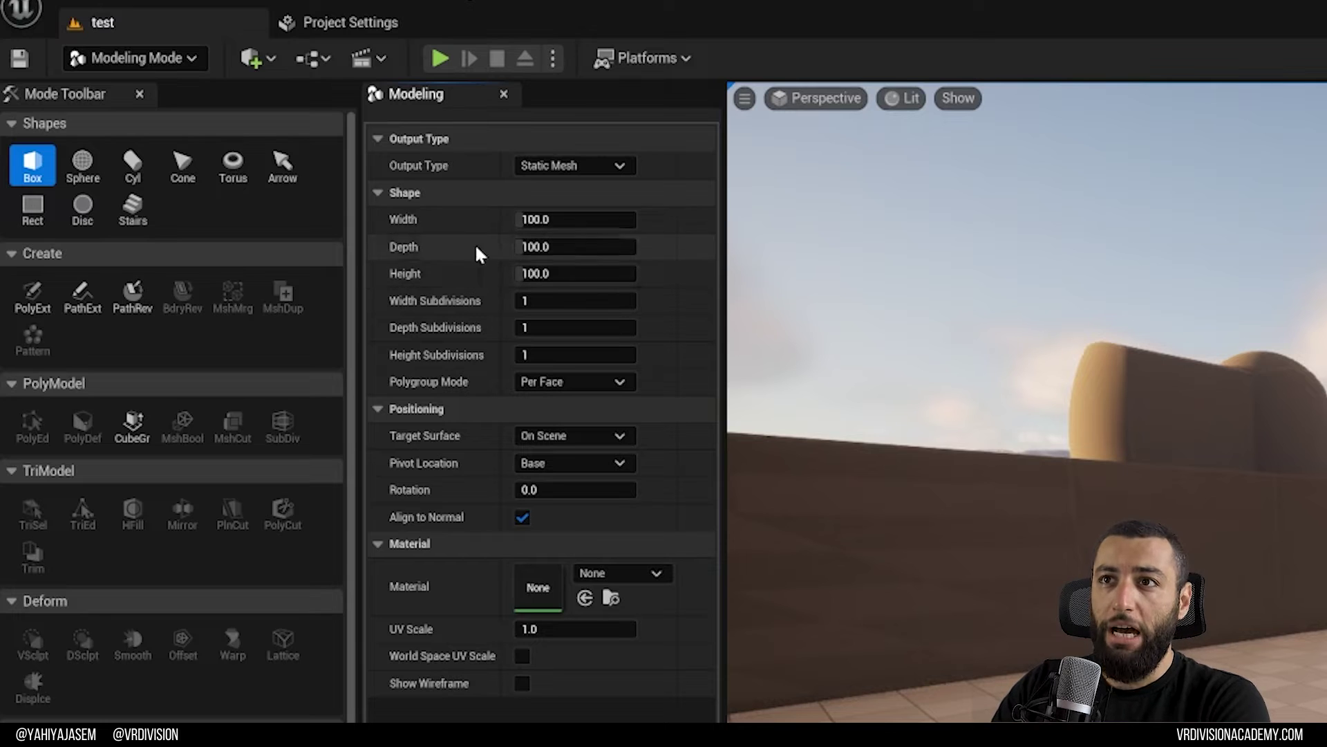
# - Place a 100 × 100 × 100 box on the ground in front of the long wall and accept it
pyautogui.click(83, 166)
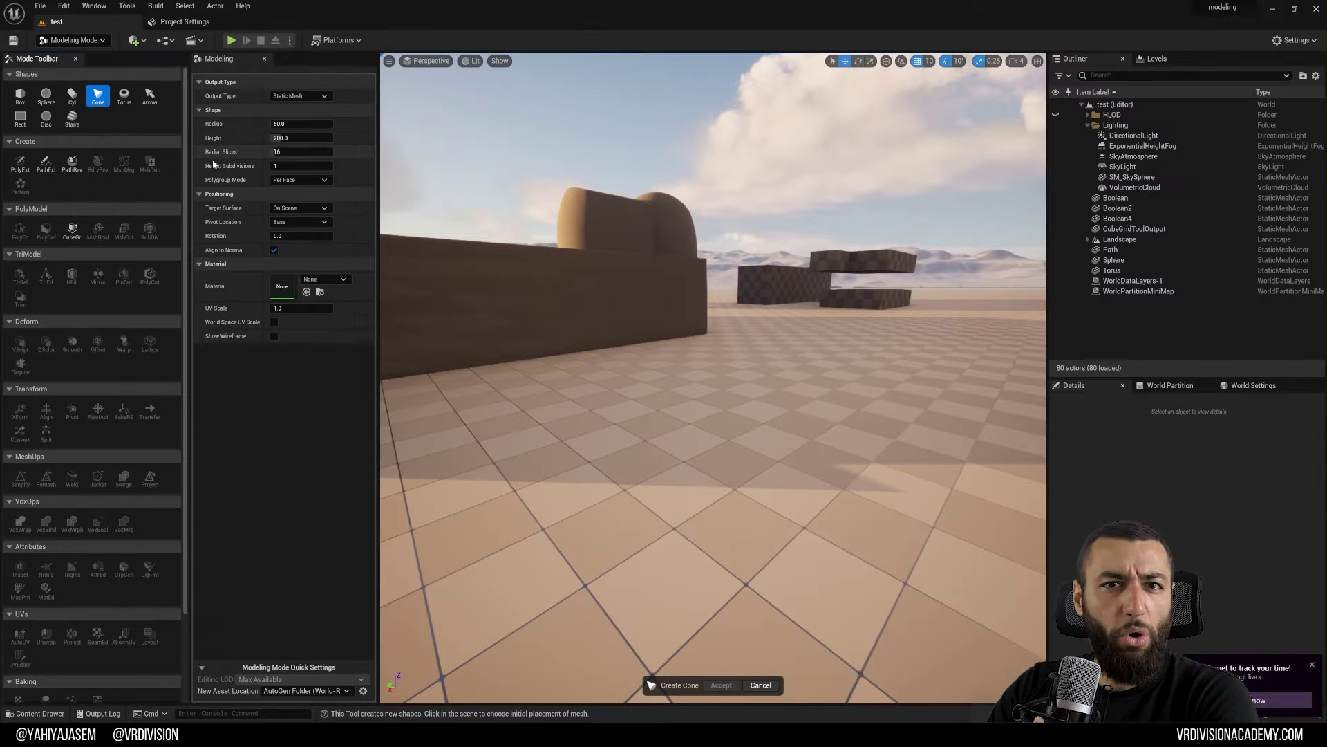
pyautogui.click(20, 97)
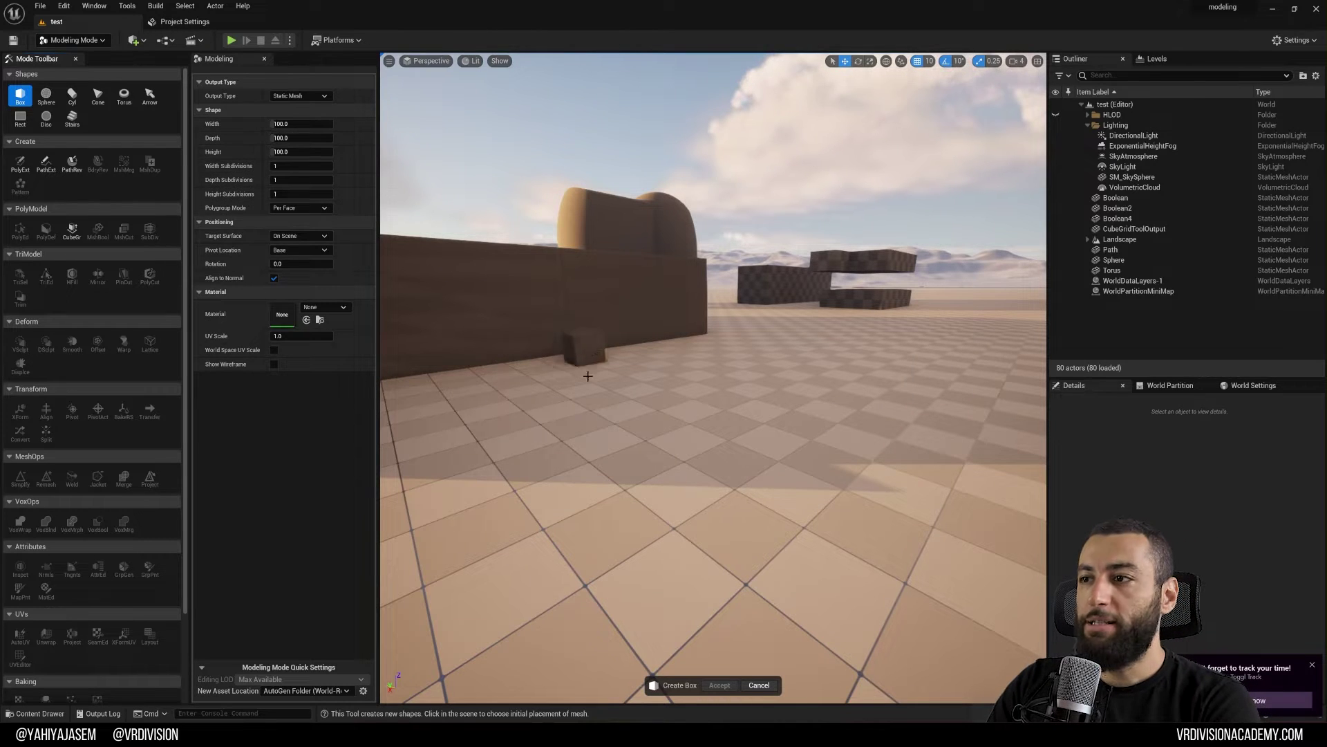
pyautogui.click(609, 441)
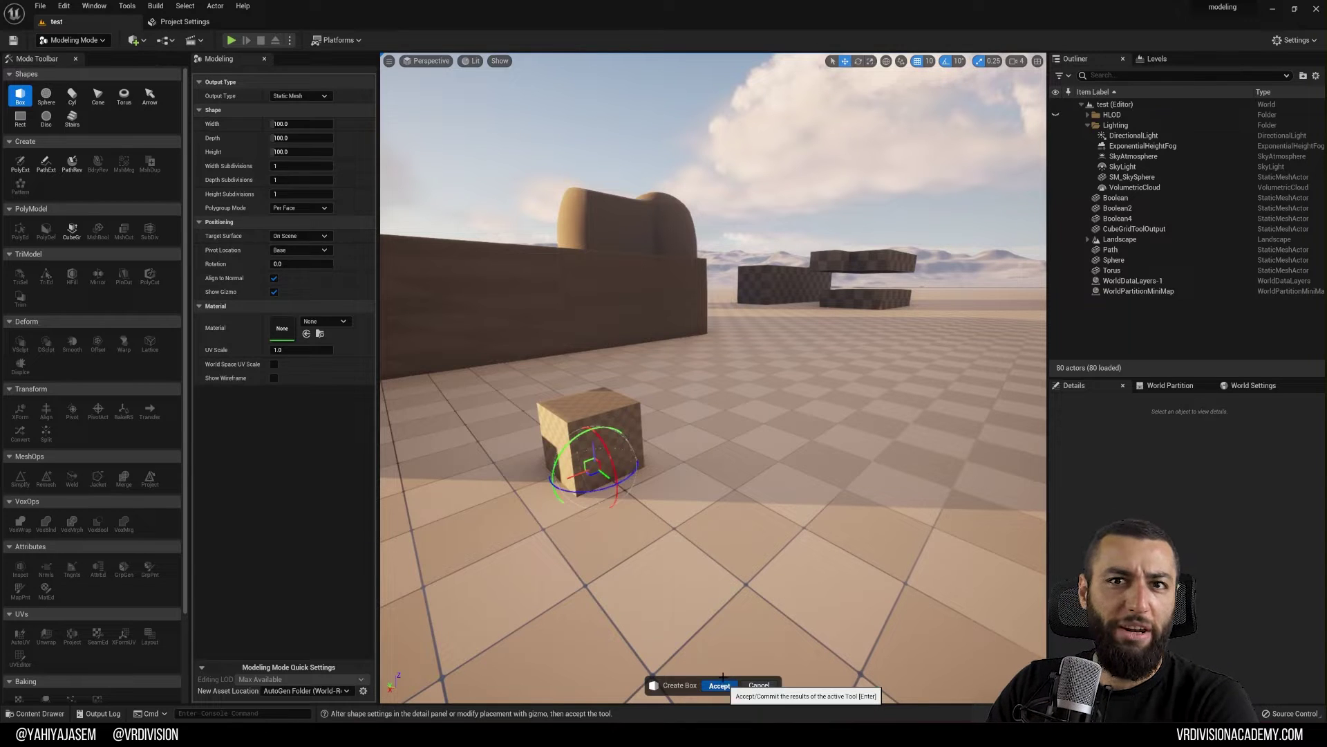
pyautogui.click(720, 684)
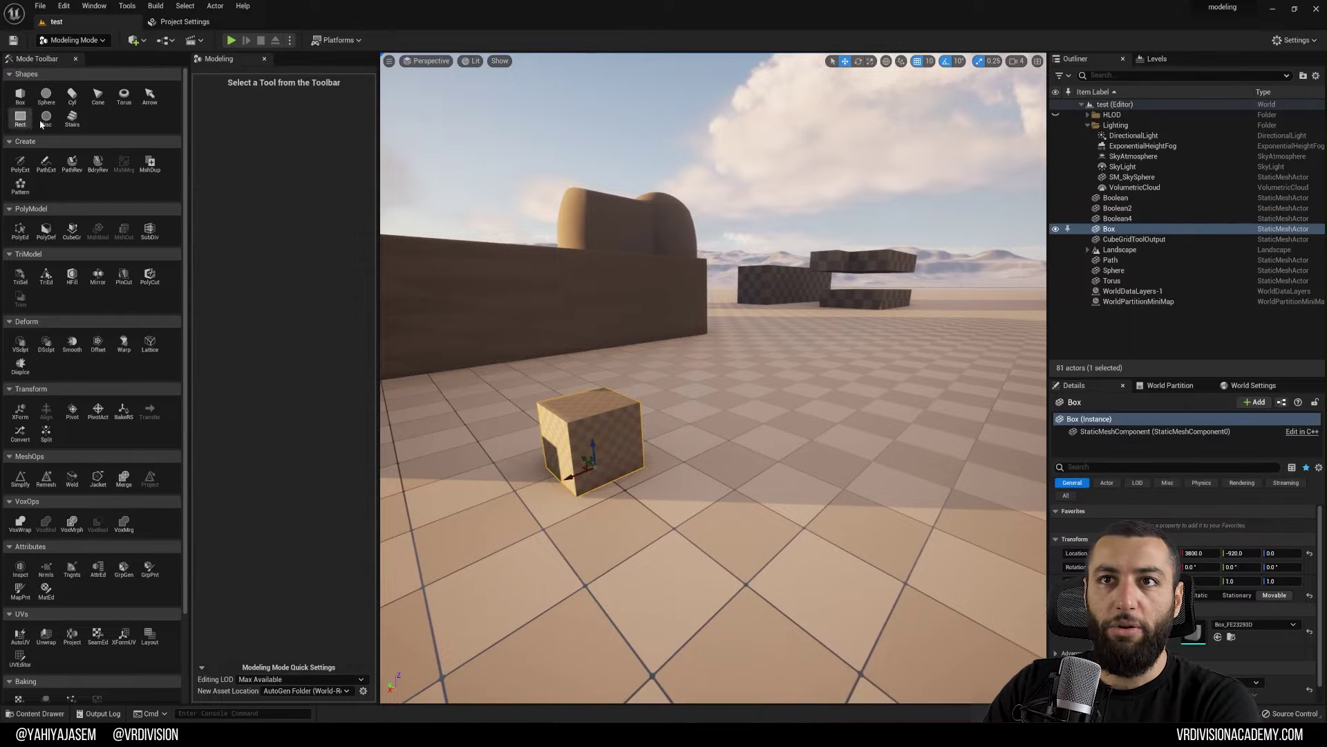
# - Start another box with width, depth and height subdivisions set to 5 and its wireframe shown
pyautogui.click(21, 97)
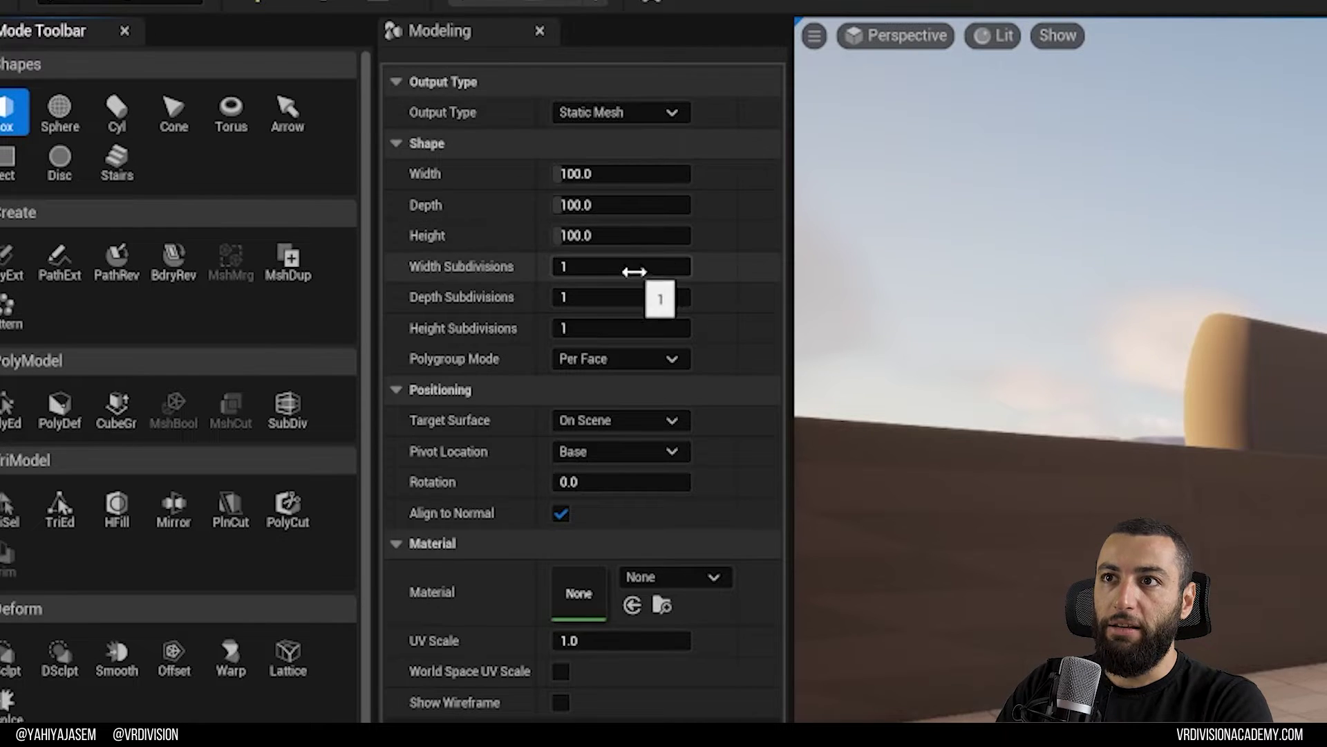
pyautogui.write('5')
pyautogui.click(634, 297)
pyautogui.write('5')
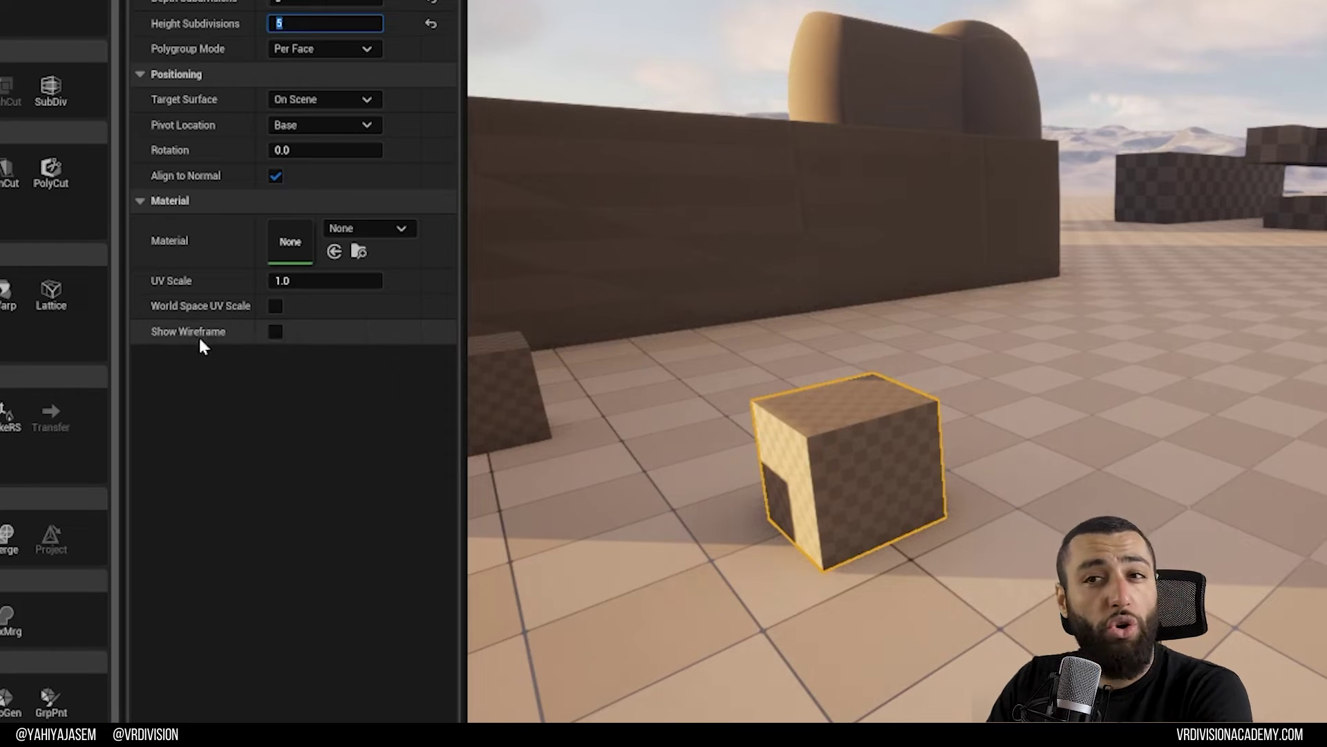
pyautogui.click(275, 334)
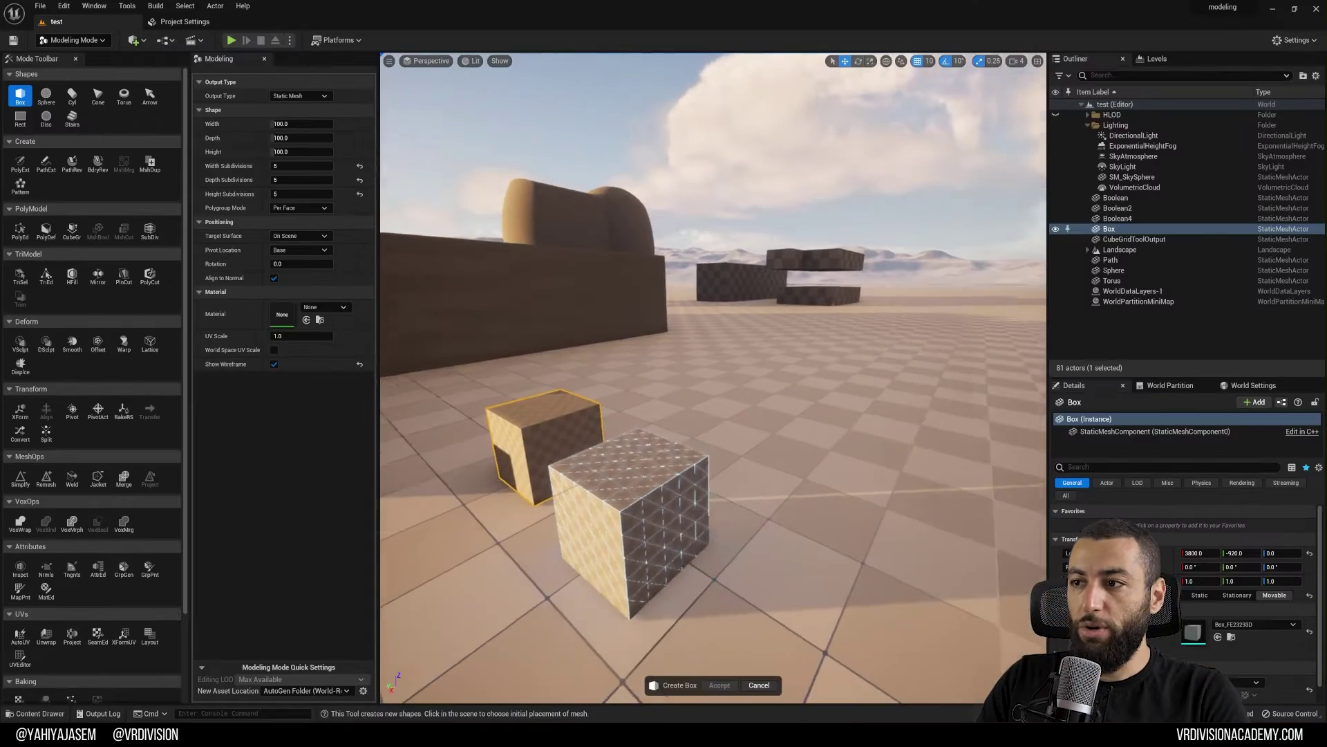
# - Place the subdivided box on the ground beside the first box
pyautogui.moveTo(636, 574); pyautogui.dragTo(470, 546, button='right')
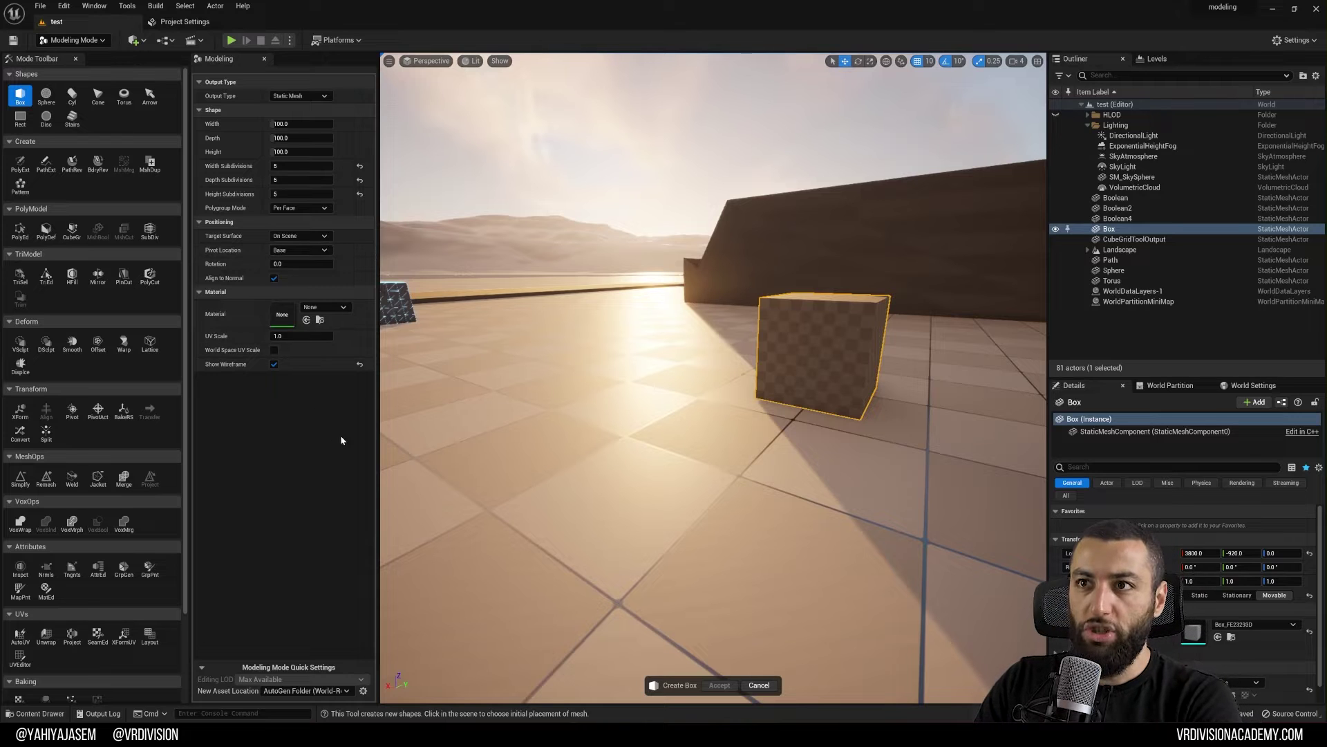
pyautogui.click(563, 406)
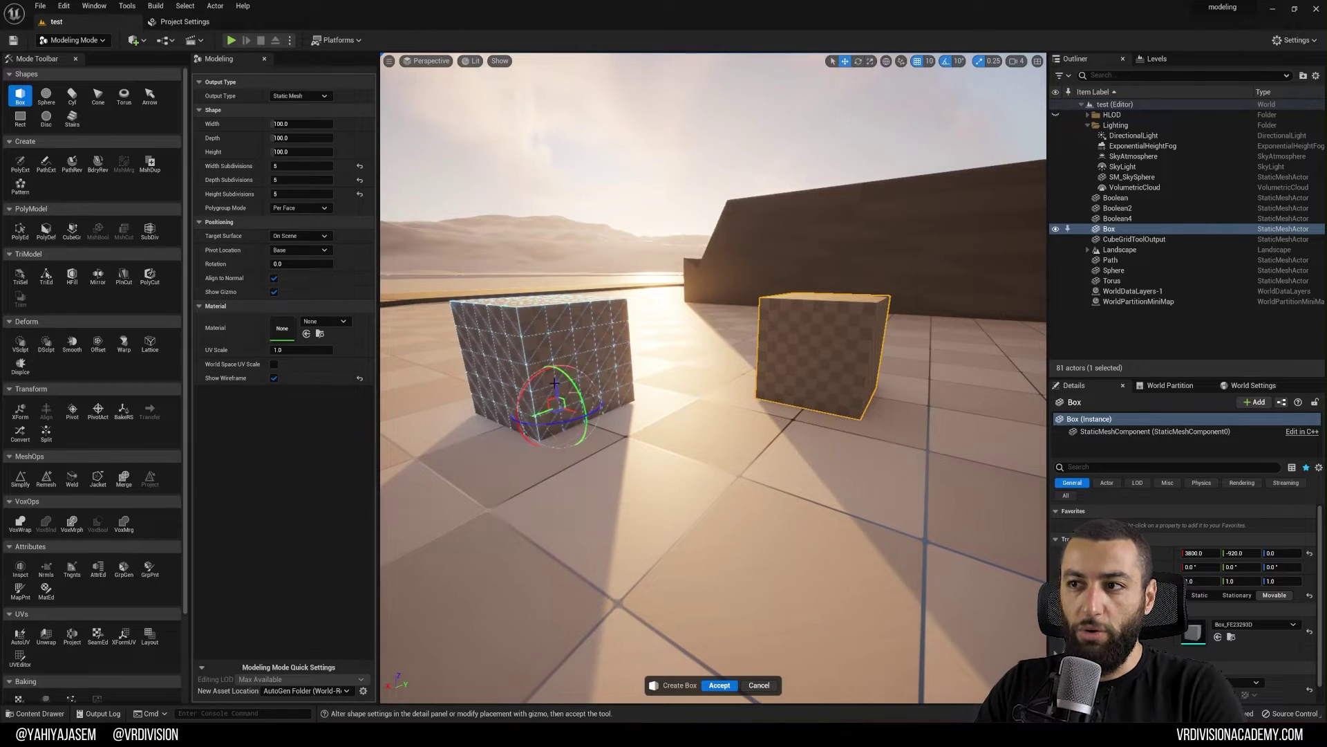
pyautogui.scroll(6, 560, 394)
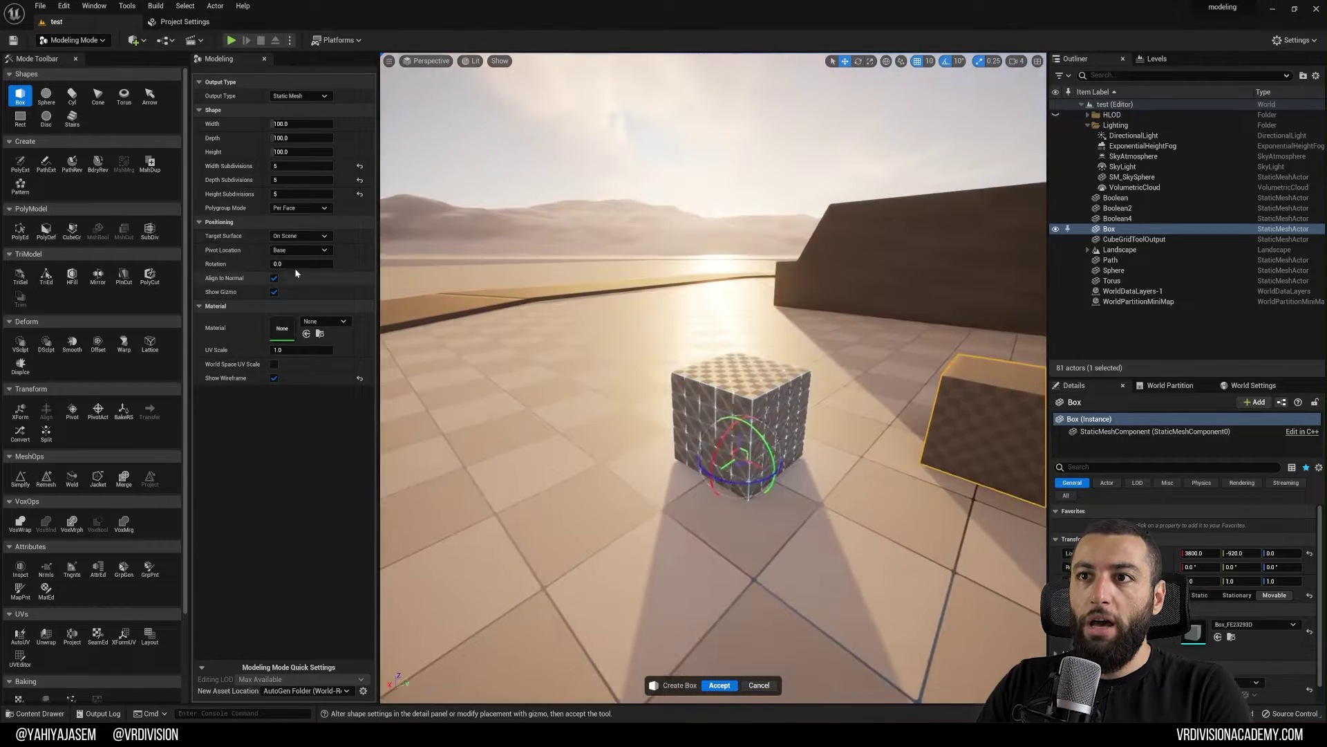
# - Try the Centered and Top pivot locations on the subdivided box and inspect how it sits on the ground
pyautogui.click(291, 253)
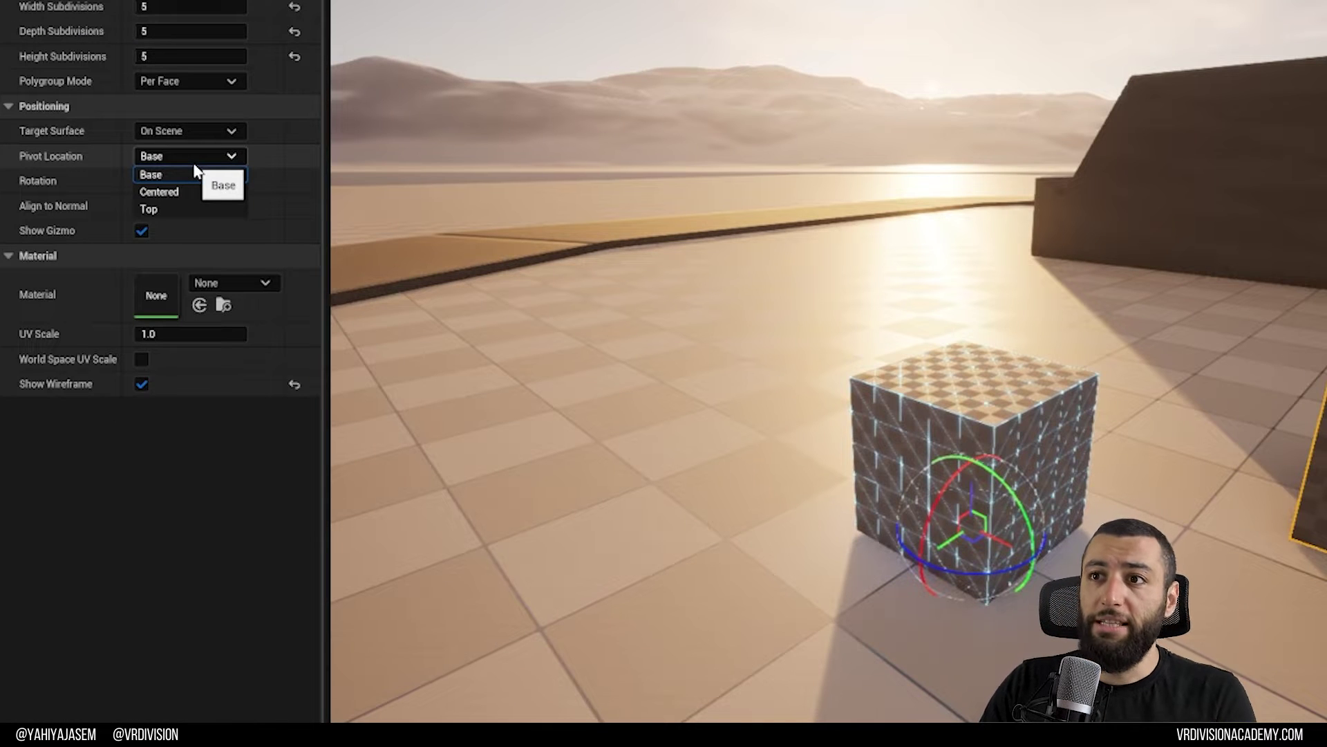
pyautogui.click(179, 192)
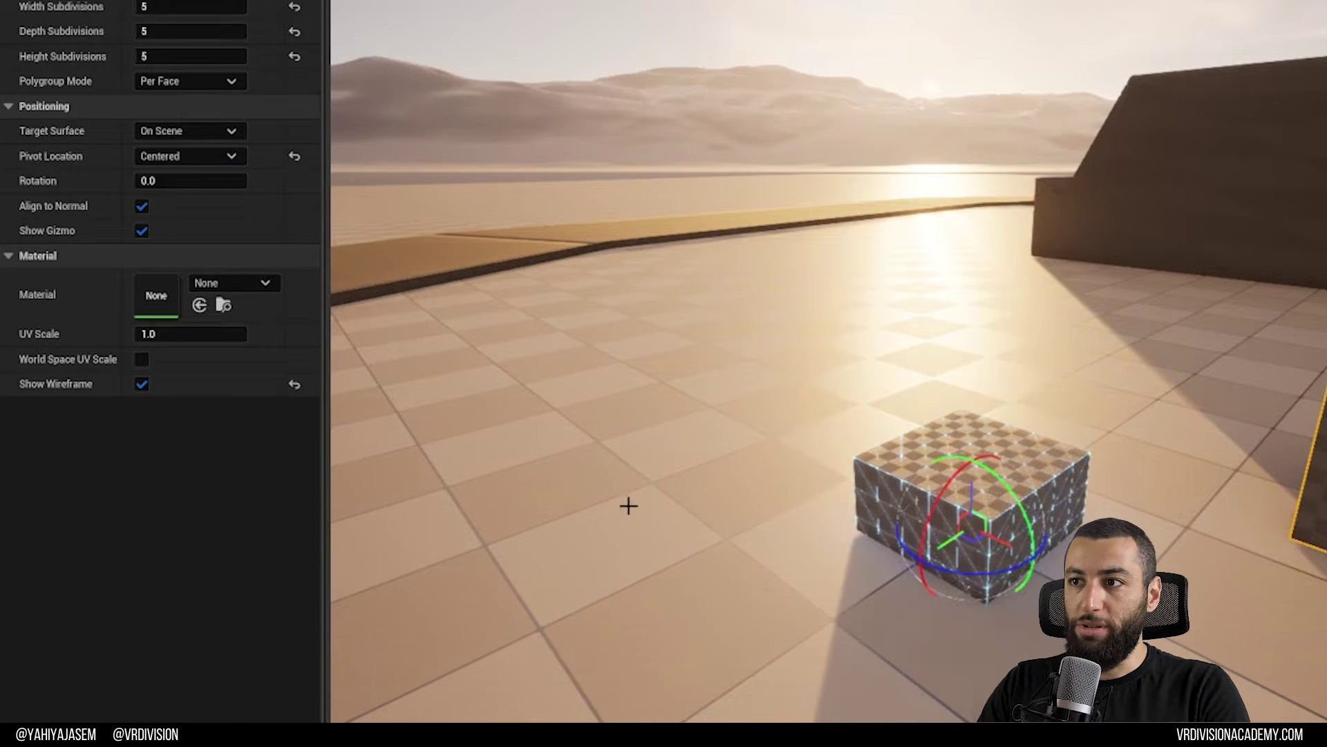
pyautogui.press('w')
pyautogui.moveTo(849, 536); pyautogui.dragTo(706, 484, button='right')
pyautogui.press('q')
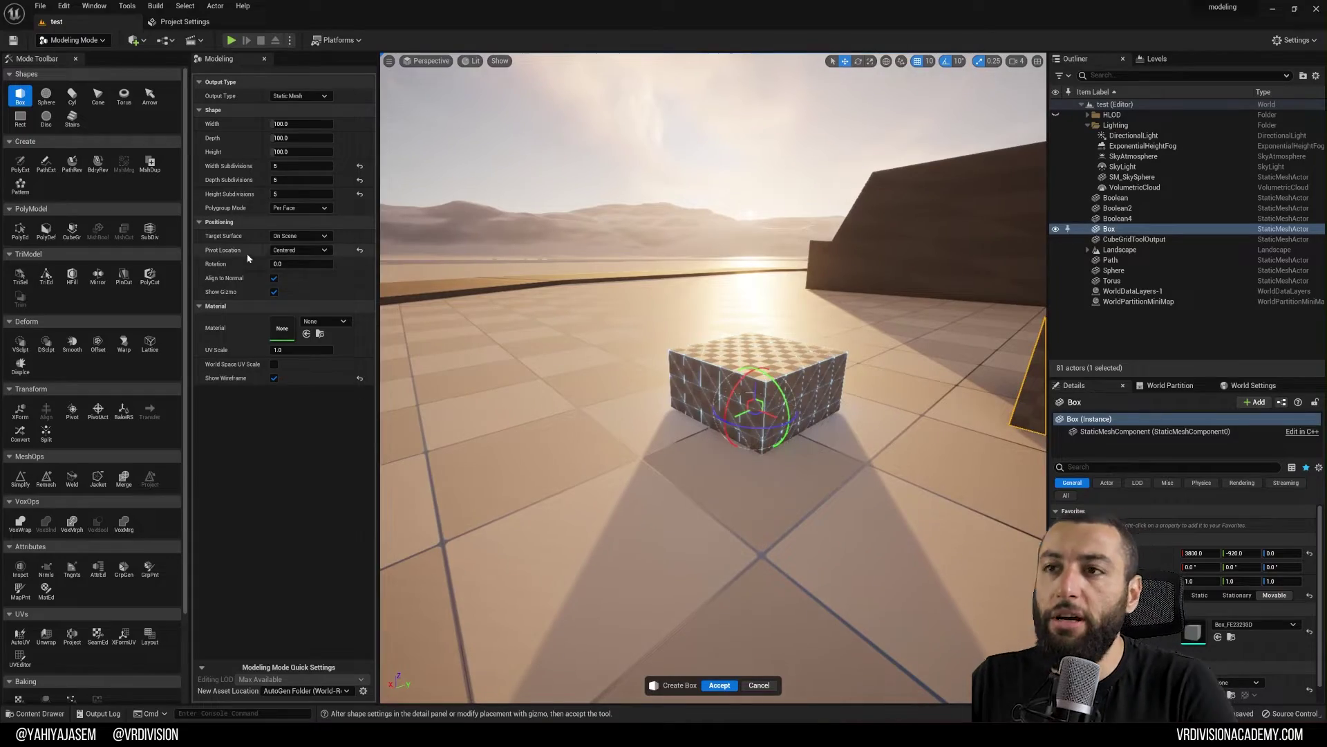
pyautogui.click(313, 279)
pyautogui.moveTo(904, 372)
pyautogui.mouseDown(button='right')
pyautogui.moveTo(923, 366)
pyautogui.moveTo(941, 304)
pyautogui.moveTo(909, 361)
pyautogui.mouseUp(button='right')
pyautogui.press('q')
pyautogui.press('e')
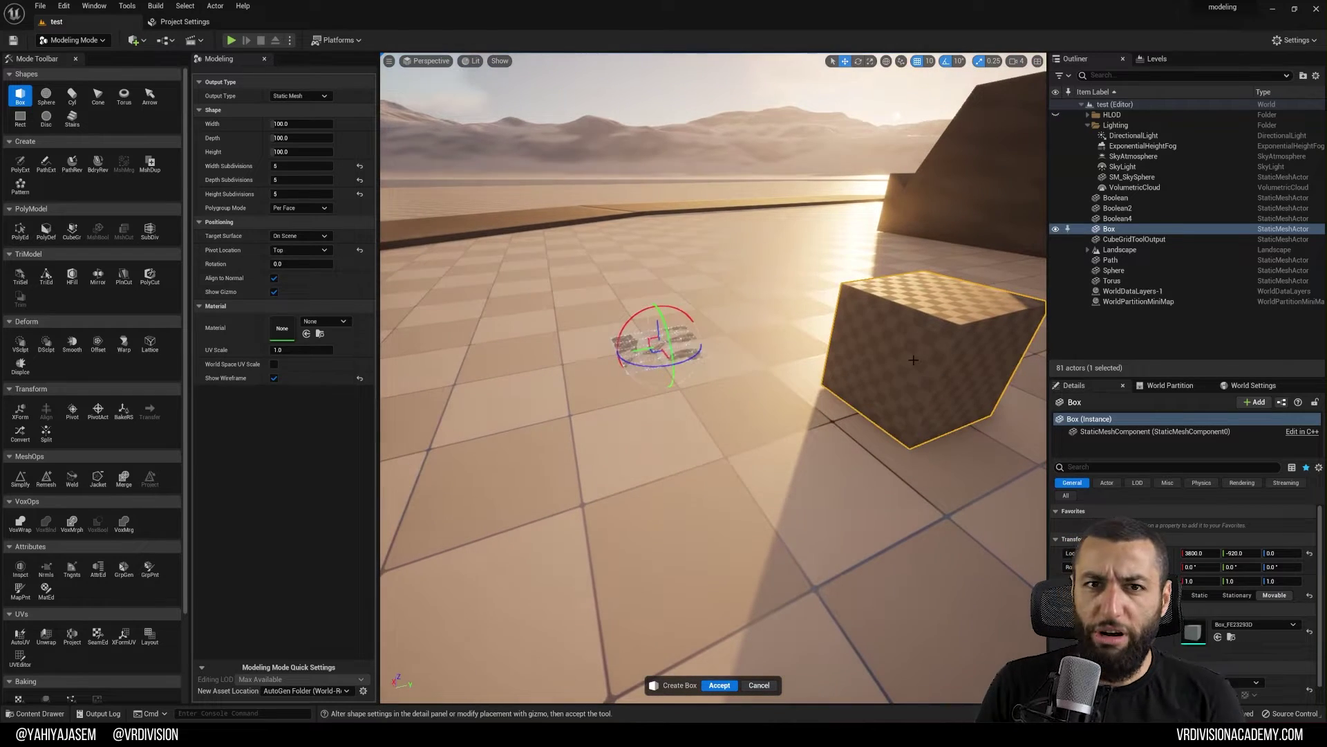
# - Set the subdivided box's pivot location to Base and accept the box
pyautogui.click(297, 260)
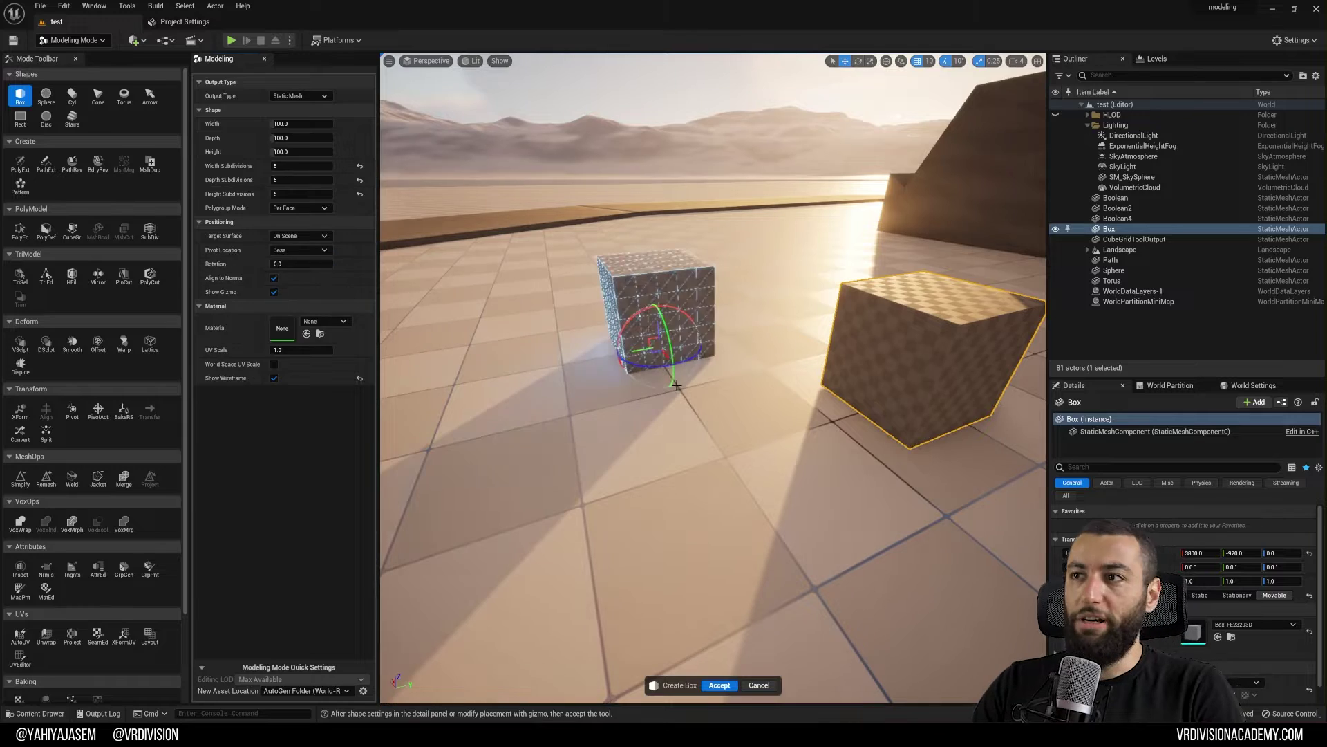
pyautogui.click(719, 684)
# - Start another box with Polygroup Mode set to Per Shape and Target Surface set to Ground Plane
pyautogui.click(20, 96)
pyautogui.moveTo(658, 282); pyautogui.dragTo(636, 298, button='right')
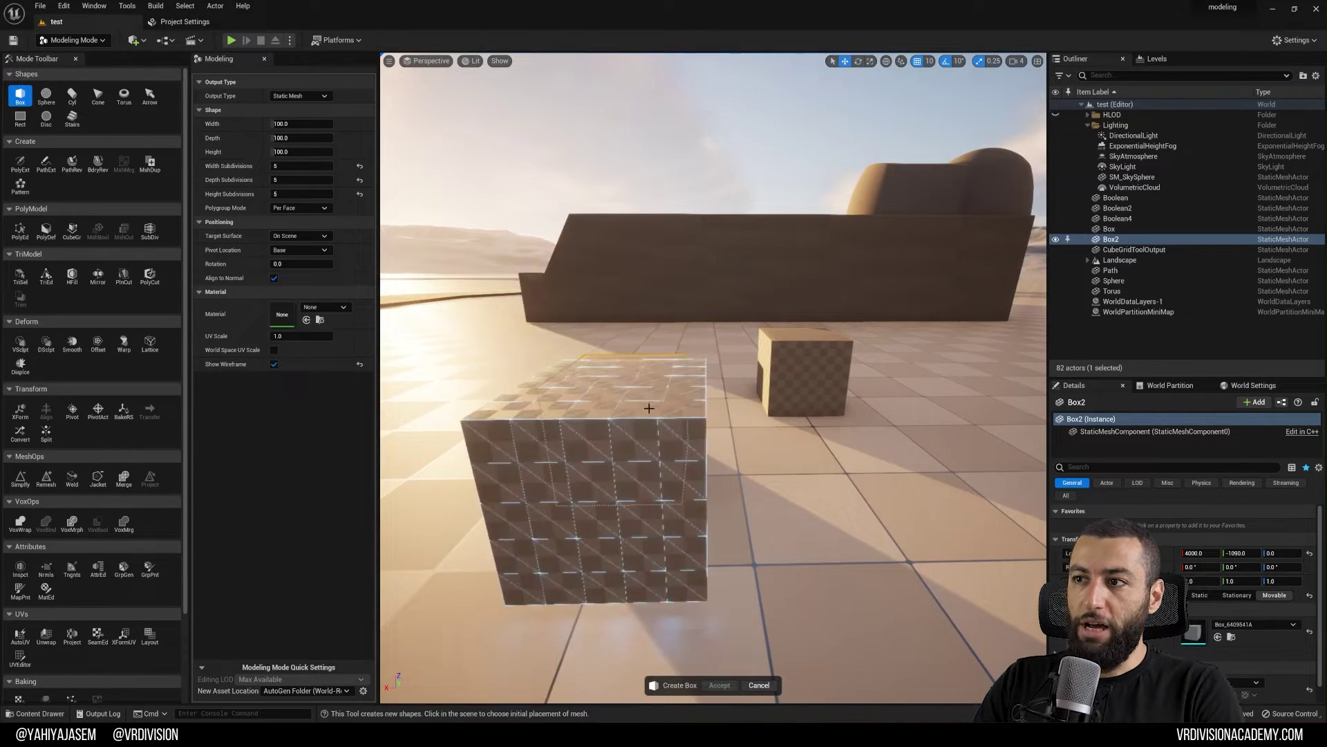
pyautogui.moveTo(907, 442); pyautogui.dragTo(875, 477, button='right')
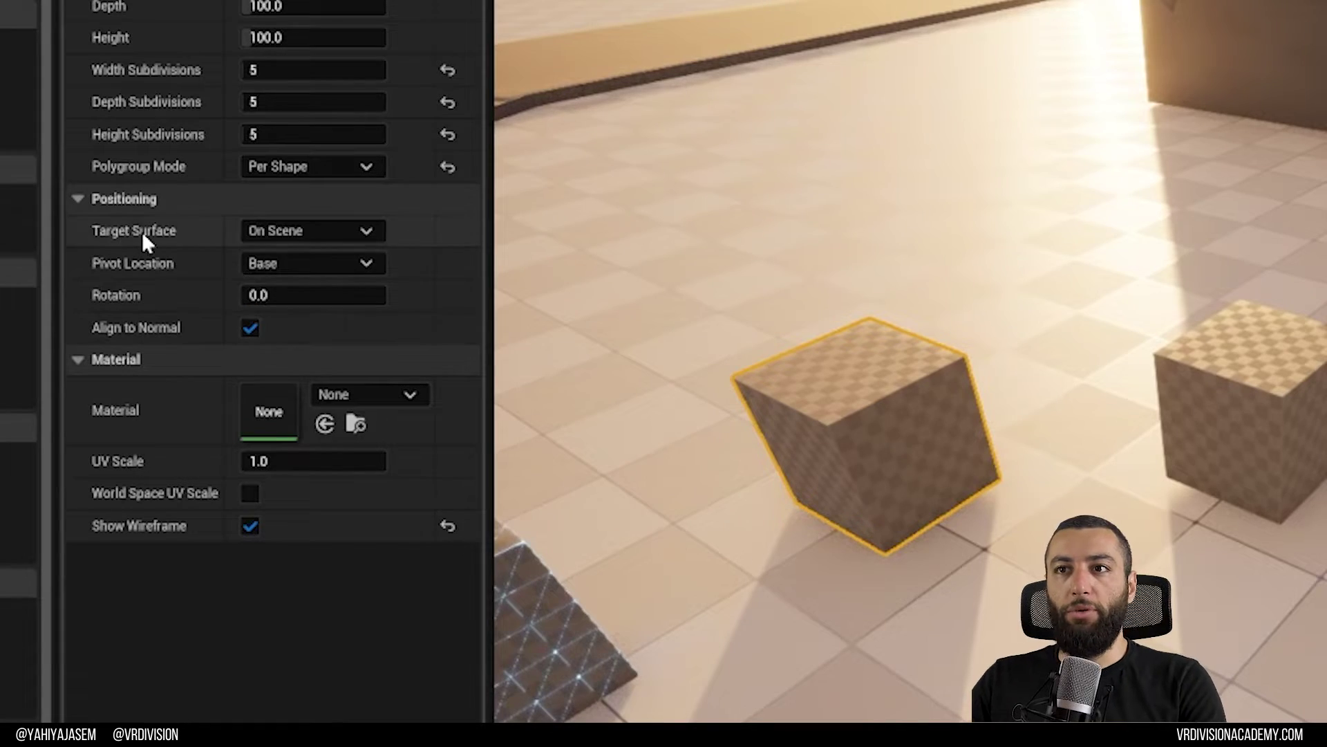
pyautogui.moveTo(144, 238)
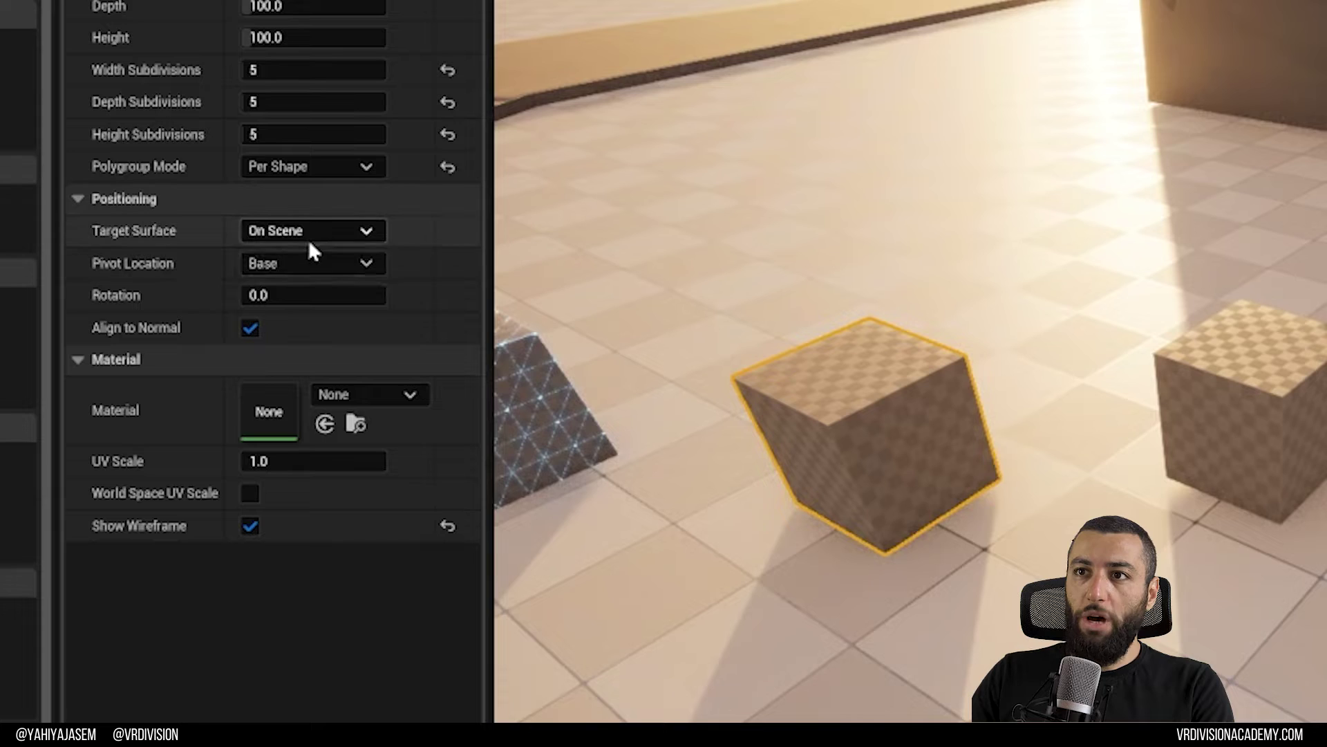
pyautogui.click(328, 260)
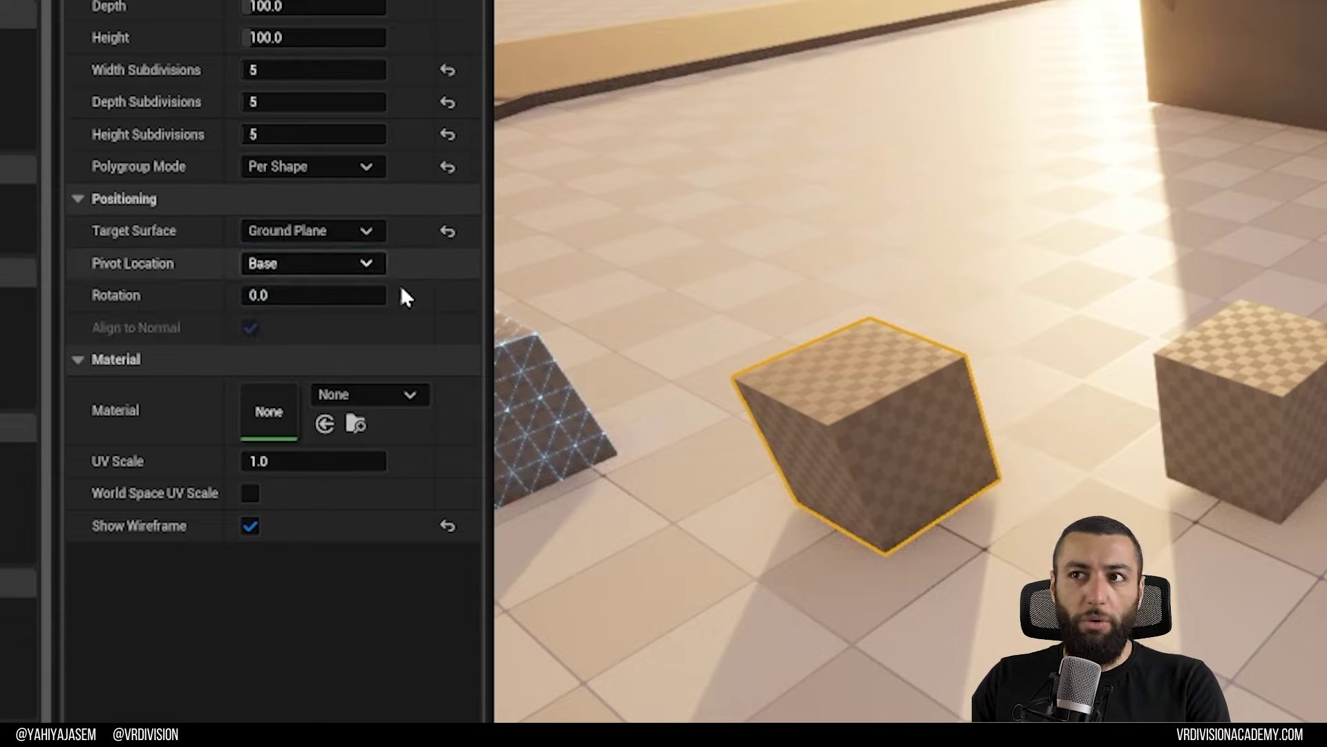
pyautogui.scroll(-10, 753, 416)
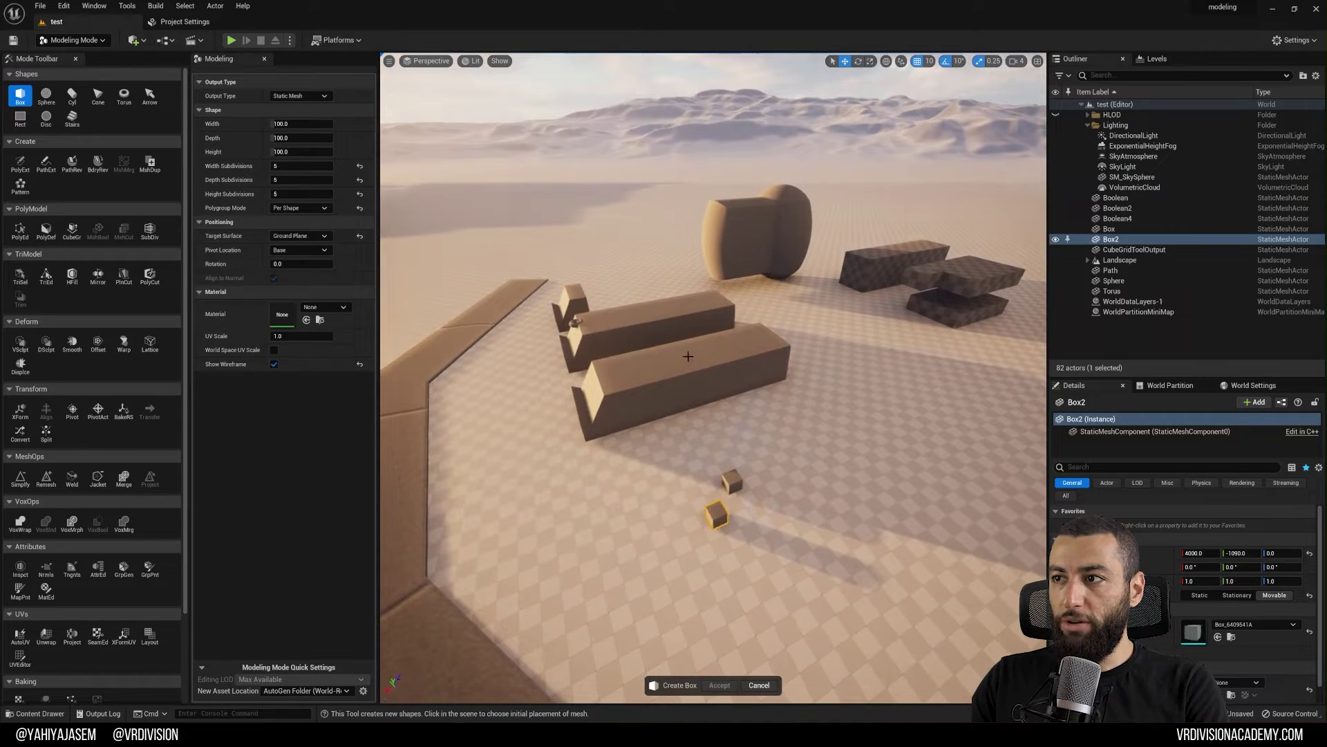
pyautogui.moveTo(530, 456); pyautogui.dragTo(665, 522, button='right')
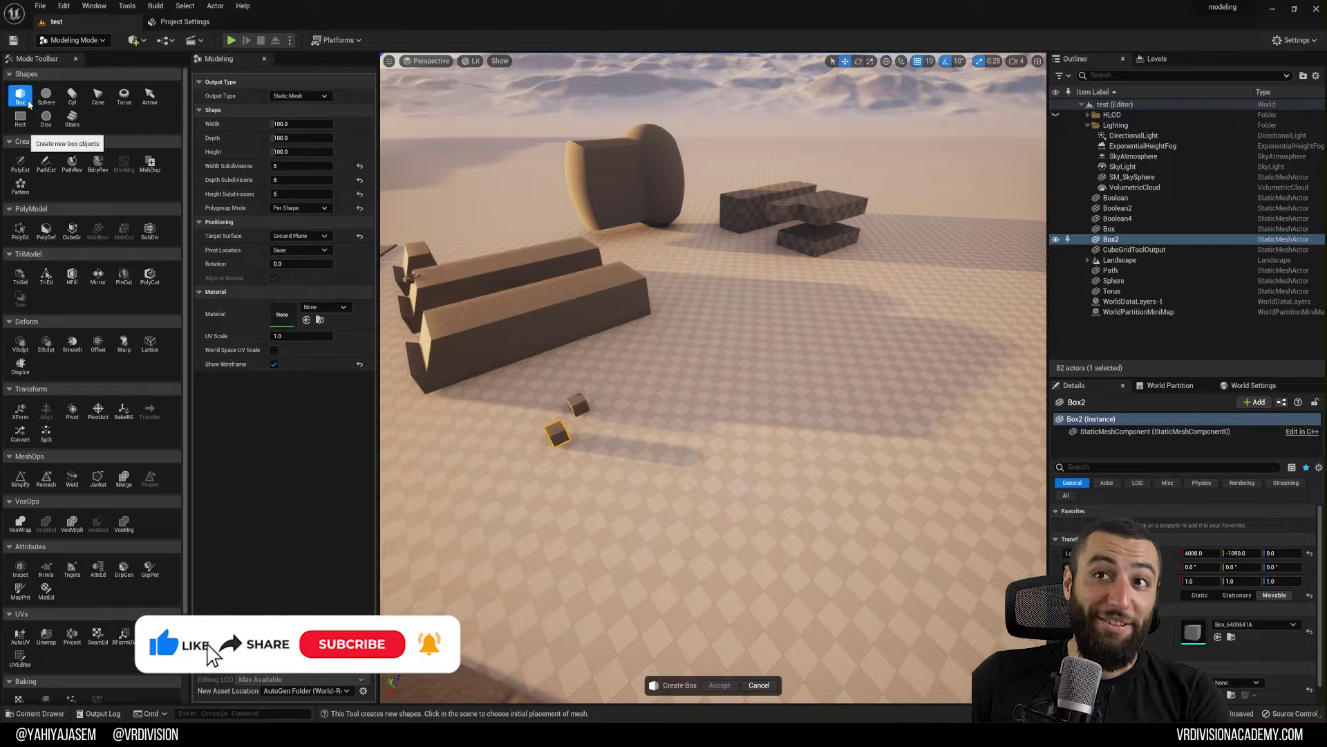
# - Place a sphere with a radius of about 663 on the ground near the long blocks and accept it
pyautogui.click(38, 103)
pyautogui.click(68, 105)
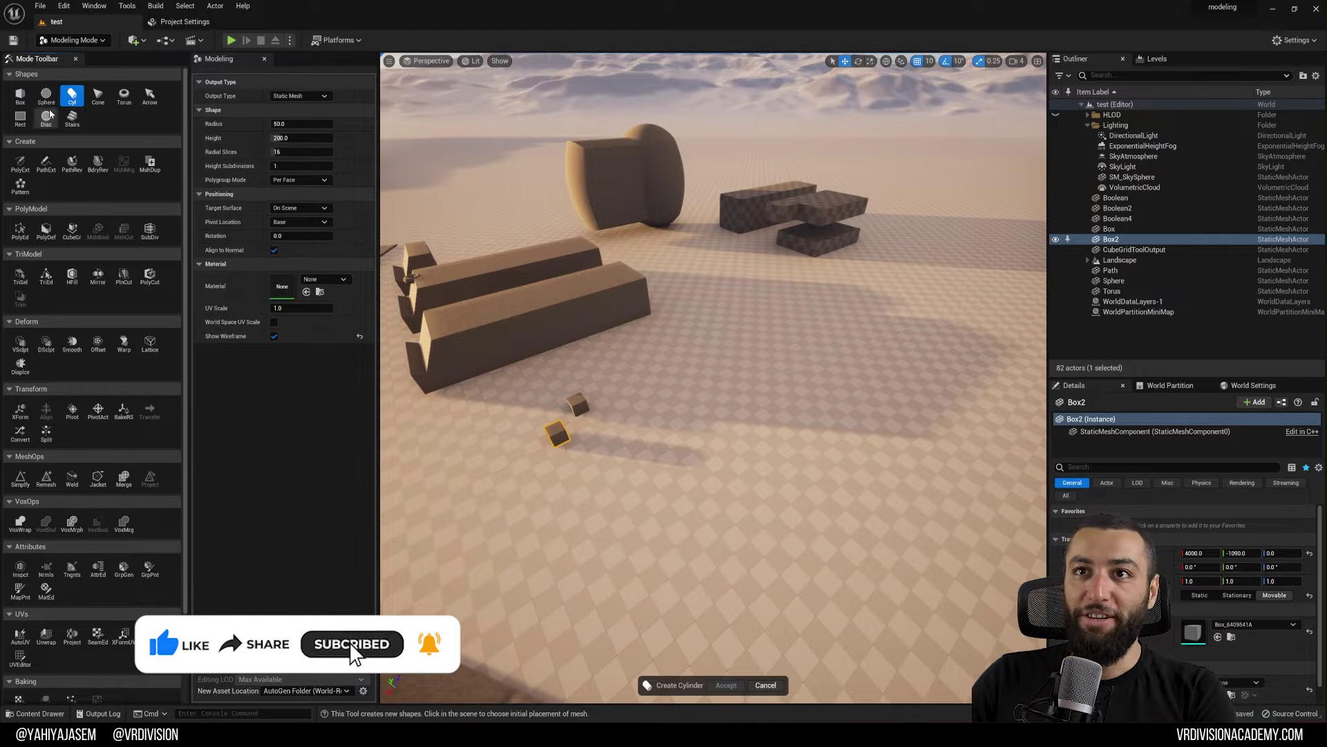
pyautogui.click(49, 108)
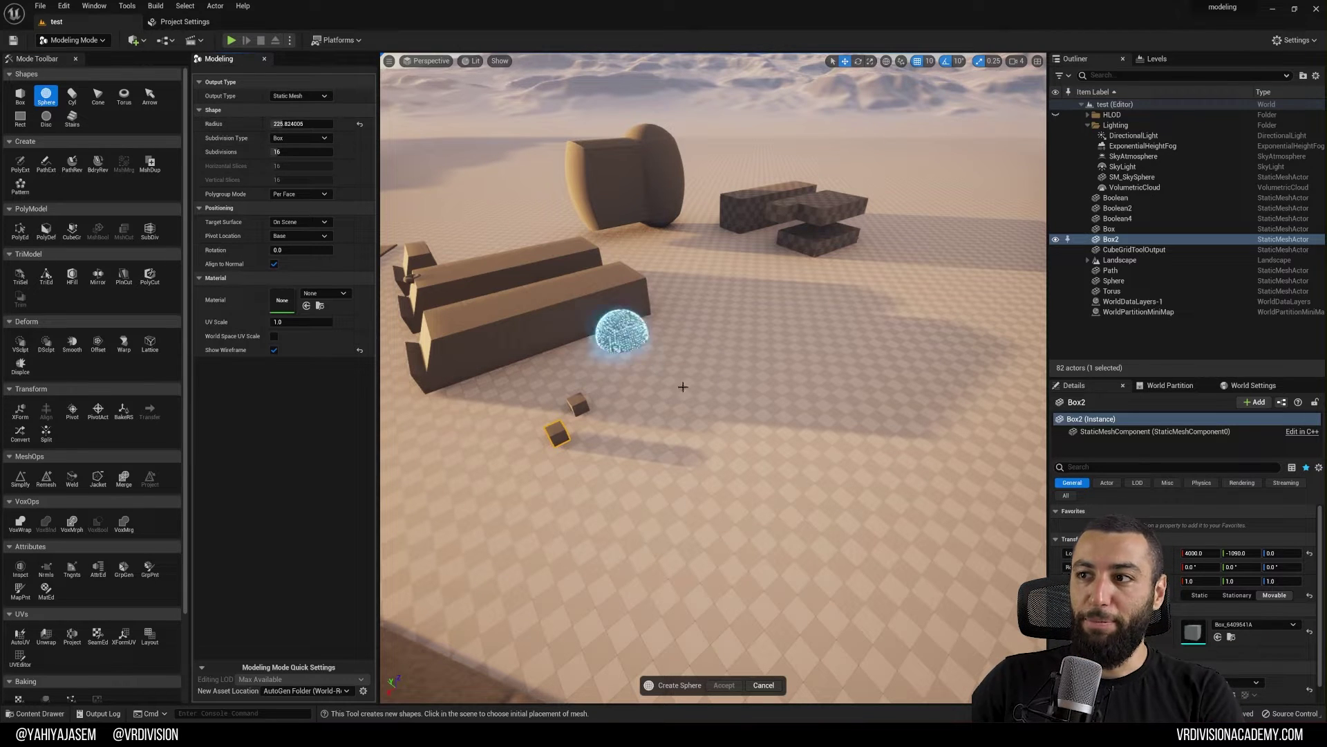
pyautogui.moveTo(301, 127); pyautogui.dragTo(329, 127)
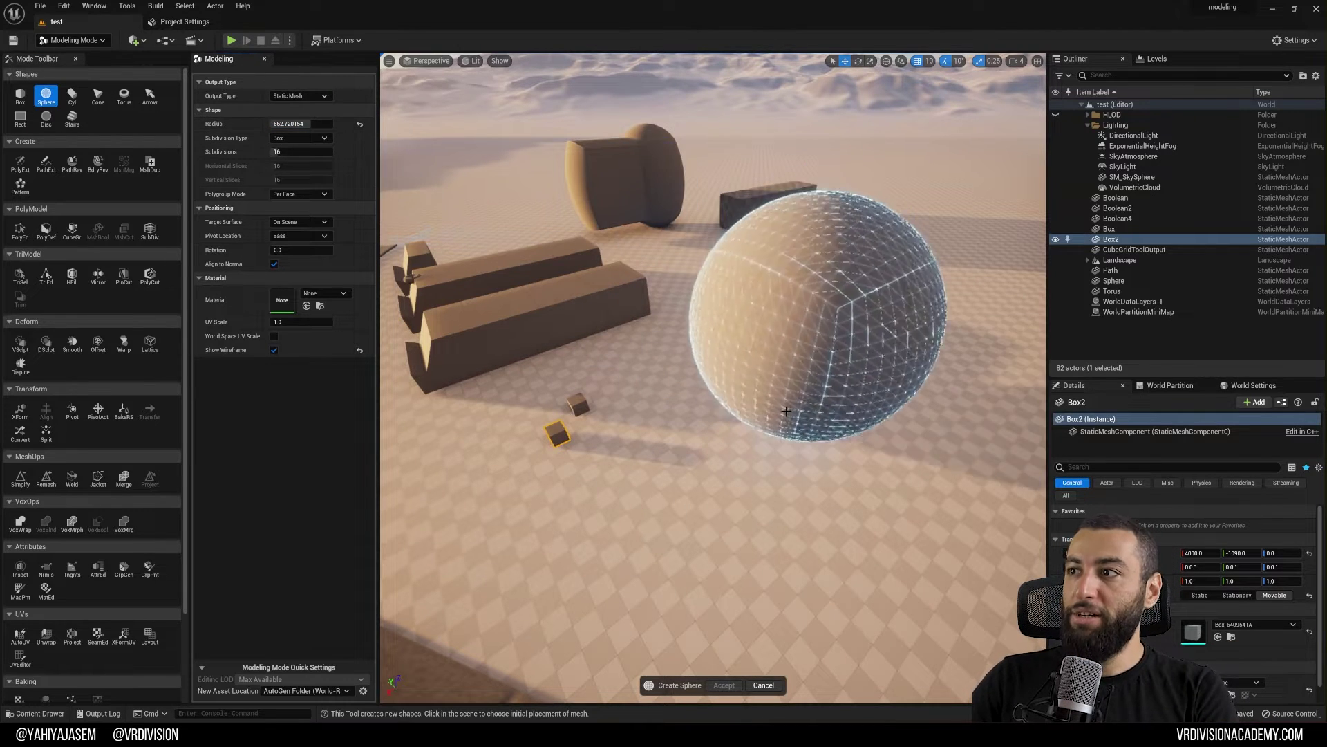
pyautogui.click(779, 389)
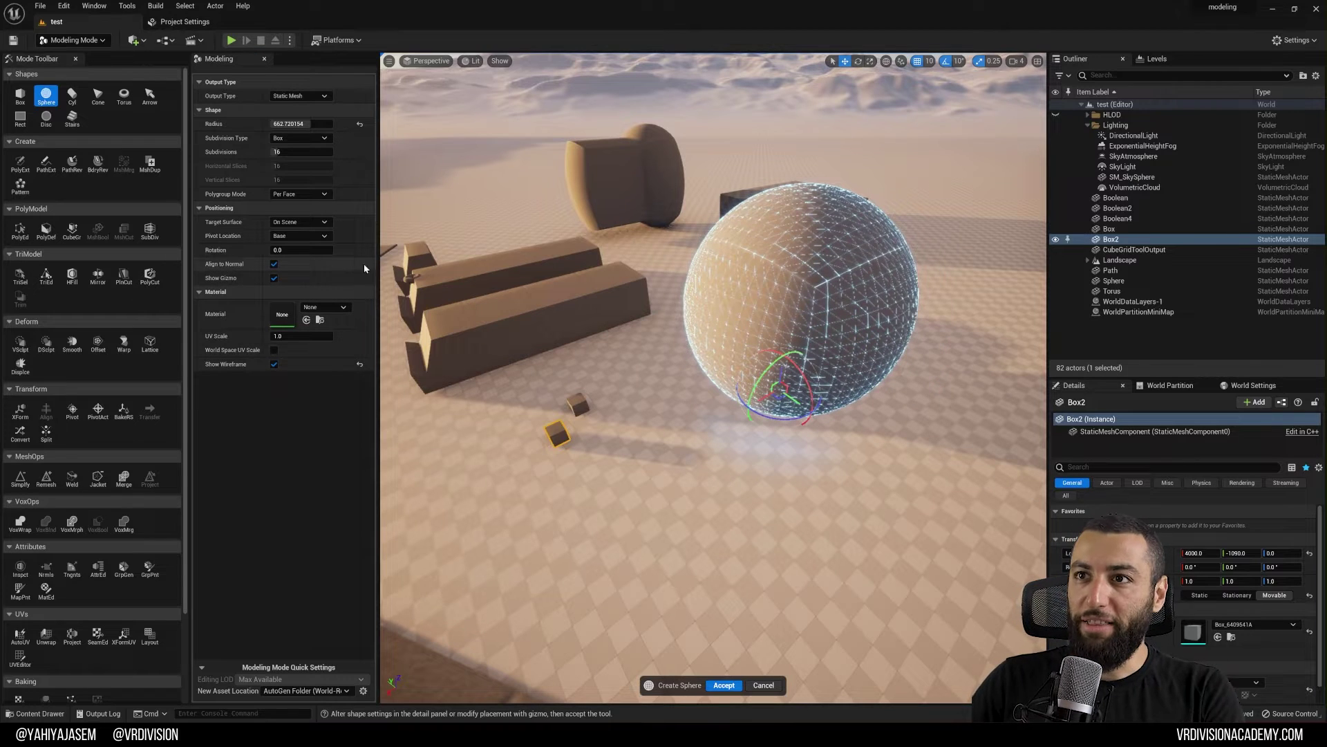
pyautogui.moveTo(407, 265)
pyautogui.mouseDown(button='right')
pyautogui.moveTo(436, 275)
pyautogui.moveTo(421, 275)
pyautogui.mouseUp(button='right')
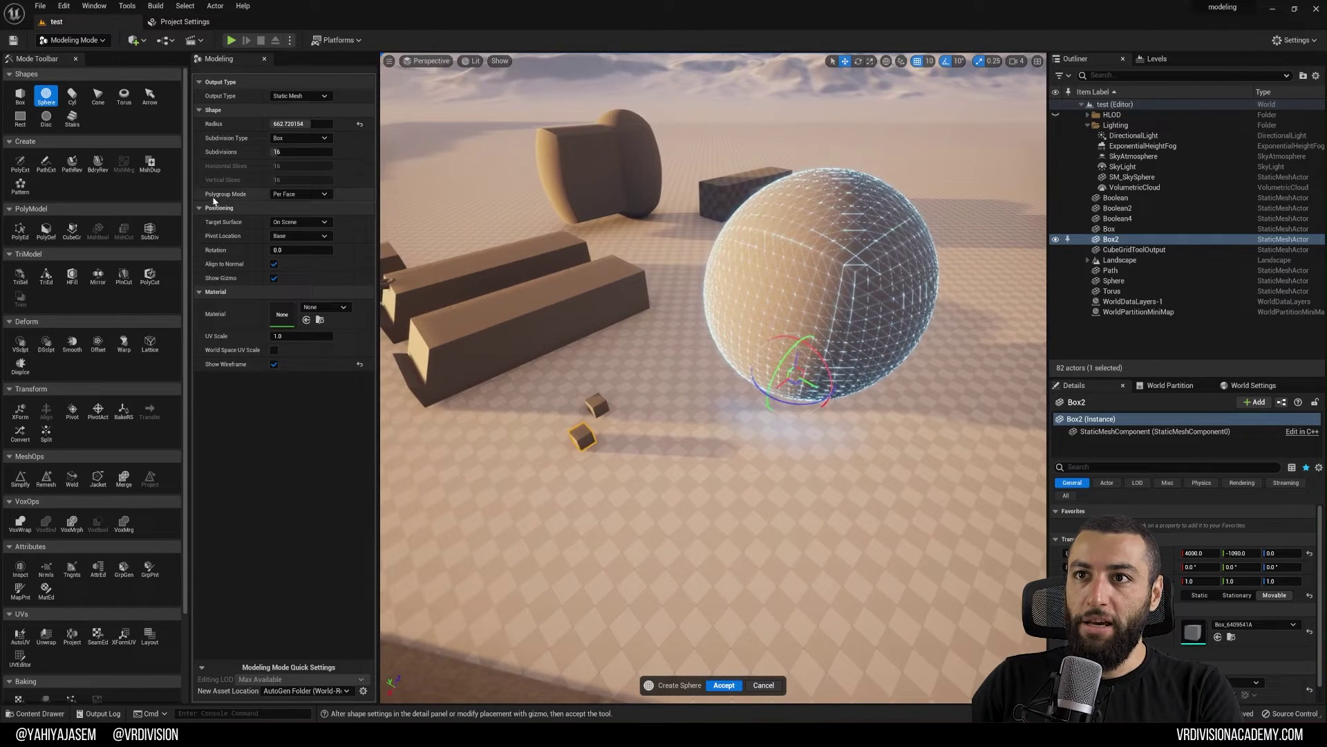
# - Create a tall, thin cylinder standing on the open ground near the small boxes
pyautogui.click(80, 103)
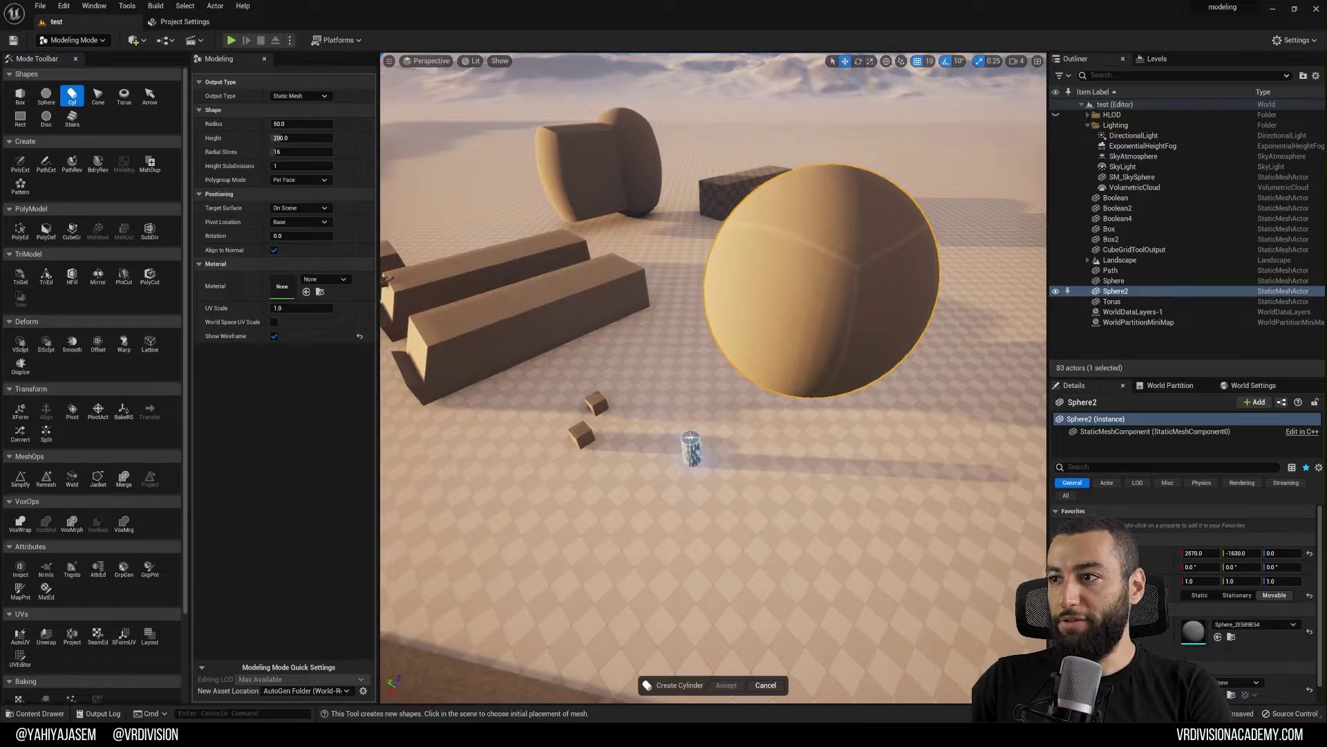
pyautogui.moveTo(294, 126); pyautogui.dragTo(306, 126)
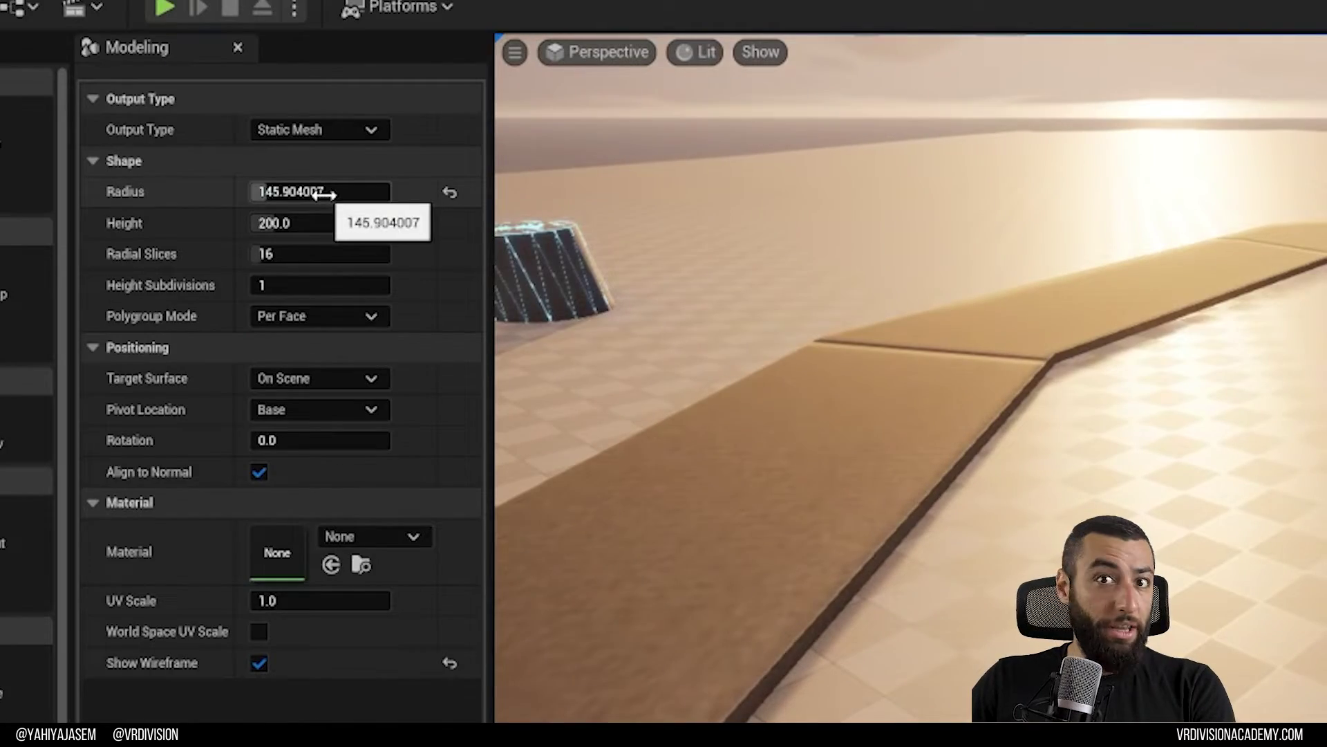
pyautogui.moveTo(325, 195)
pyautogui.mouseDown()
pyautogui.moveTo(340, 195)
pyautogui.moveTo(322, 195)
pyautogui.mouseUp()
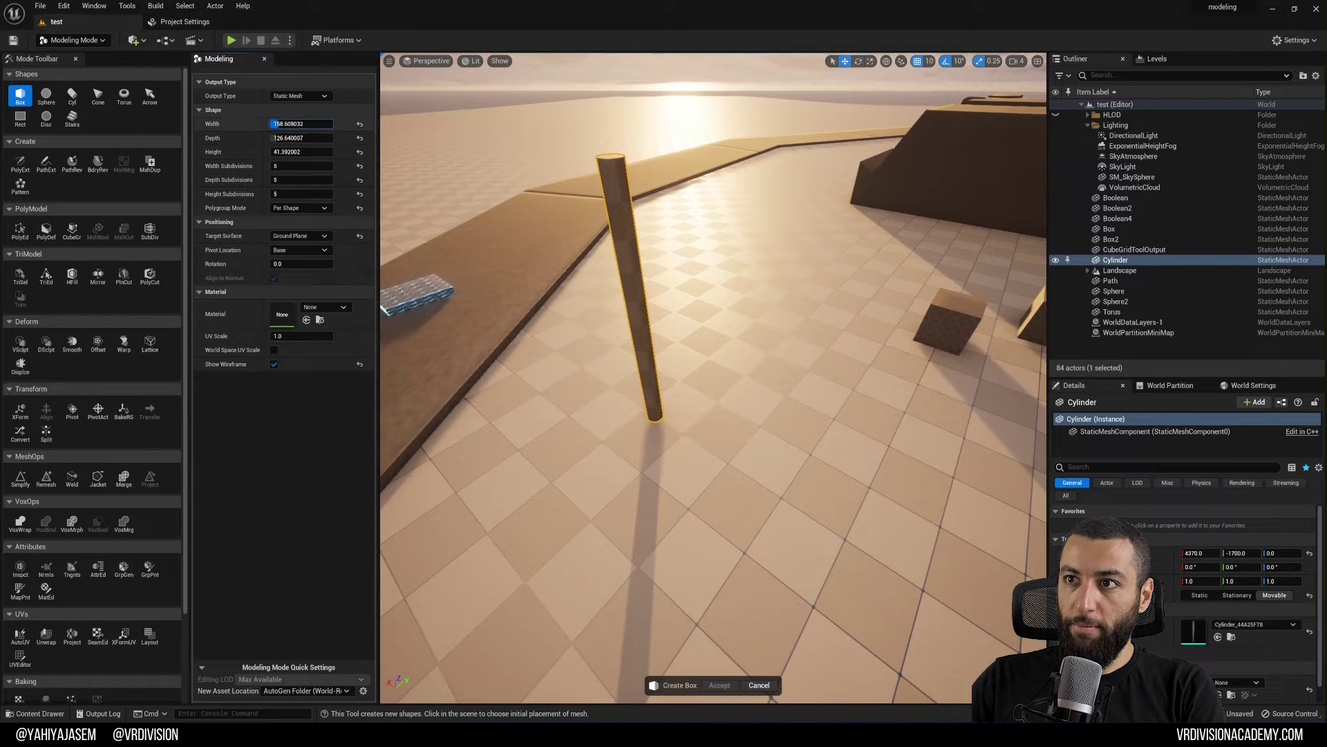
# - Set the new box to about 132 × 68 × 41 with all subdivisions at 1 and test its ground-plane placement around the cylinder
pyautogui.moveTo(657, 291); pyautogui.dragTo(584, 314, button='right')
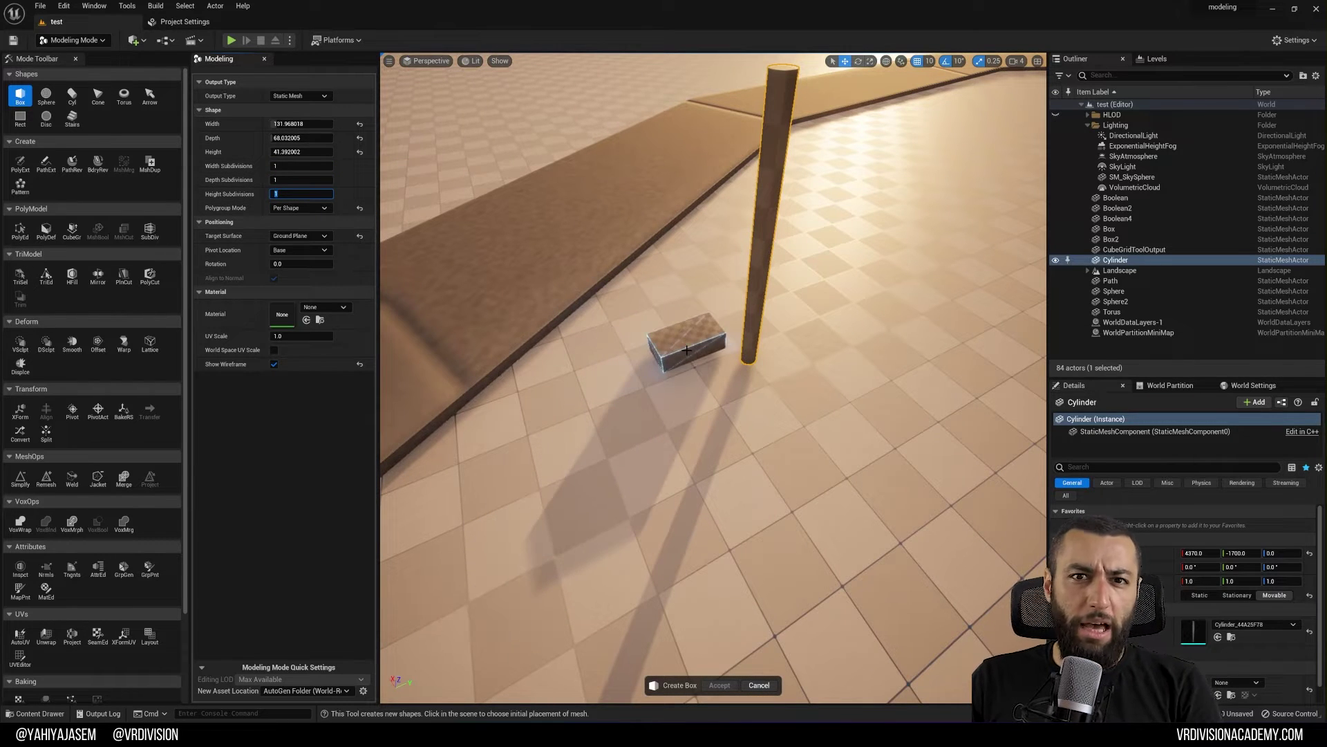
pyautogui.moveTo(695, 371); pyautogui.dragTo(781, 228, button='right')
pyautogui.moveTo(719, 304); pyautogui.dragTo(752, 289, button='right')
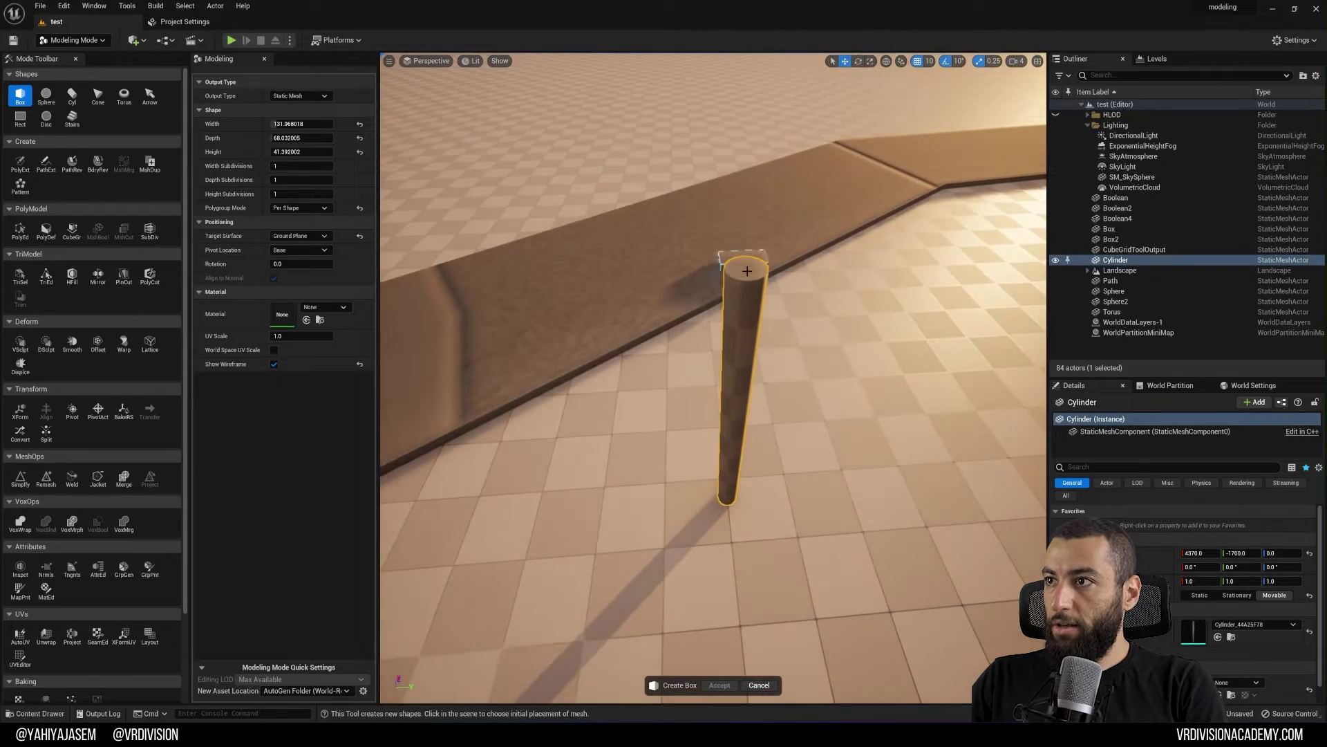
pyautogui.keyDown('alt'); pyautogui.moveTo(765, 364); pyautogui.dragTo(711, 350); pyautogui.keyUp('alt')
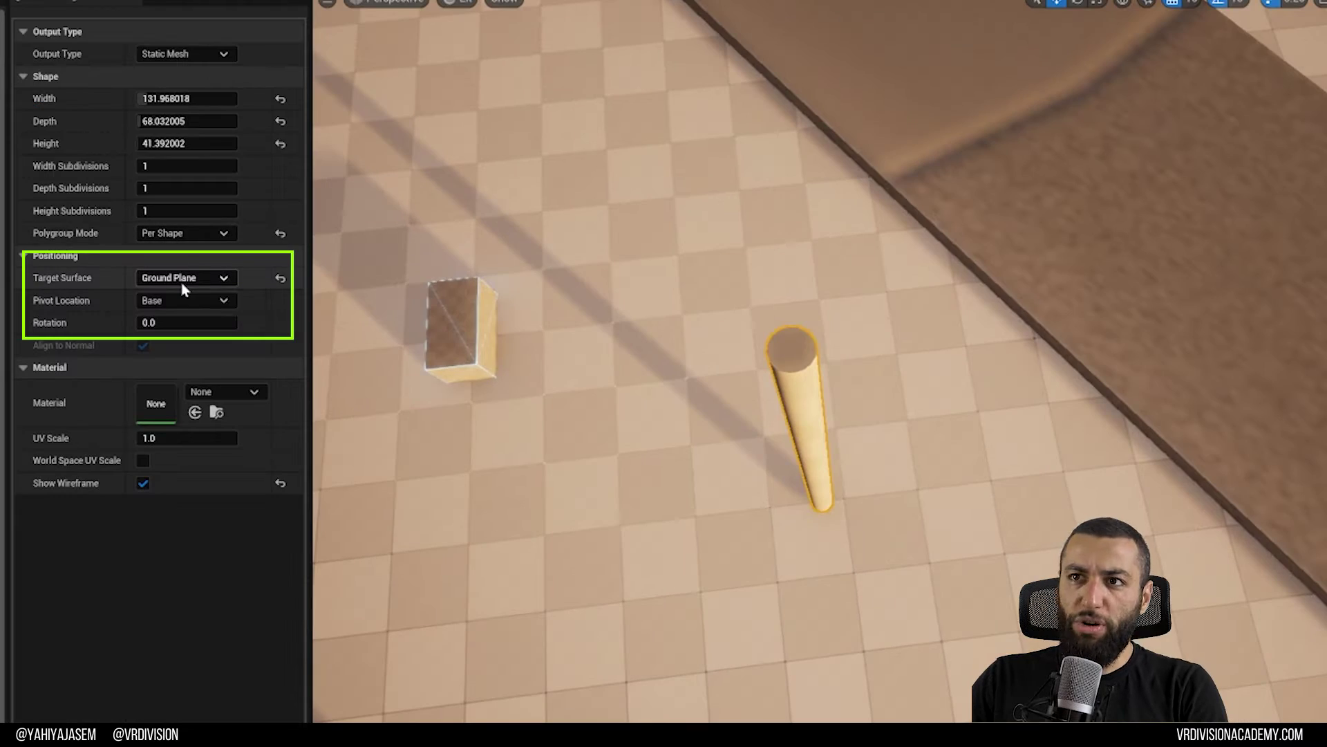
# - Set the box's Target Surface to On Scene, place it on top of the thin cylinder, accept it and clear the selection
pyautogui.click(311, 235)
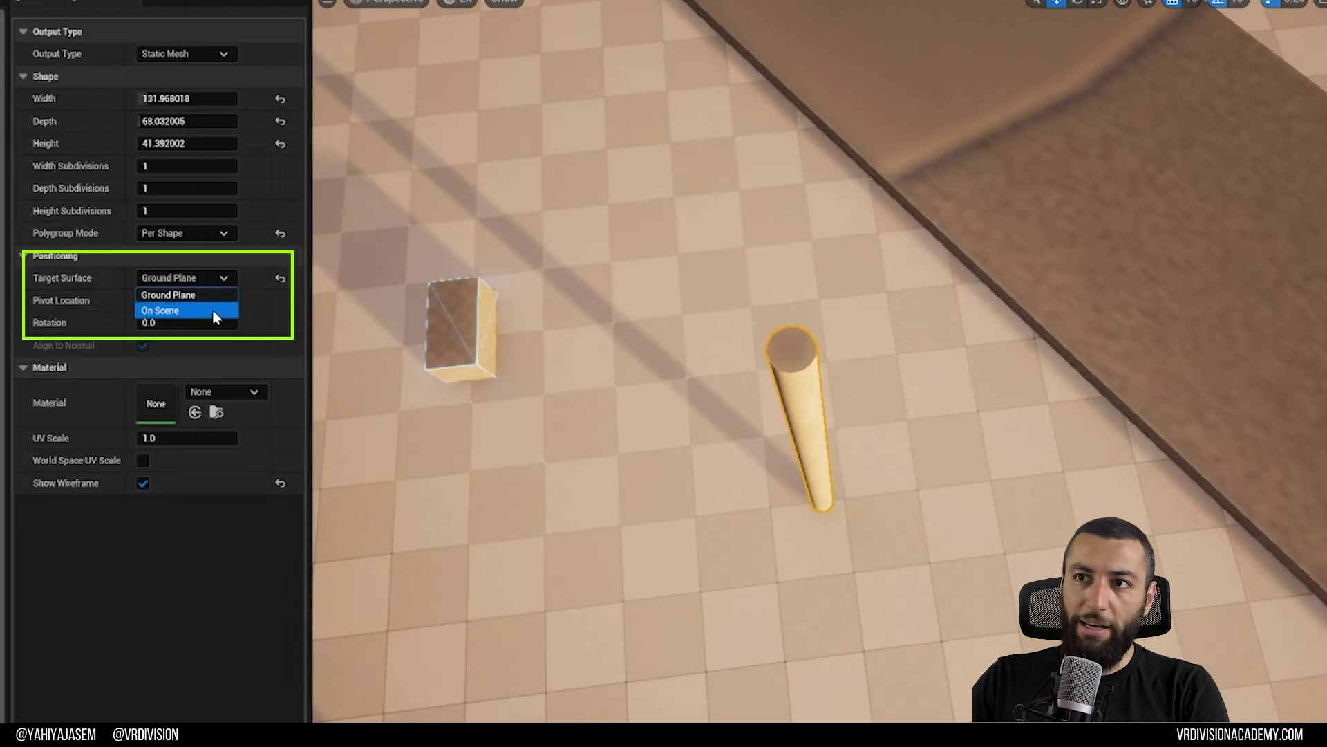
pyautogui.click(201, 308)
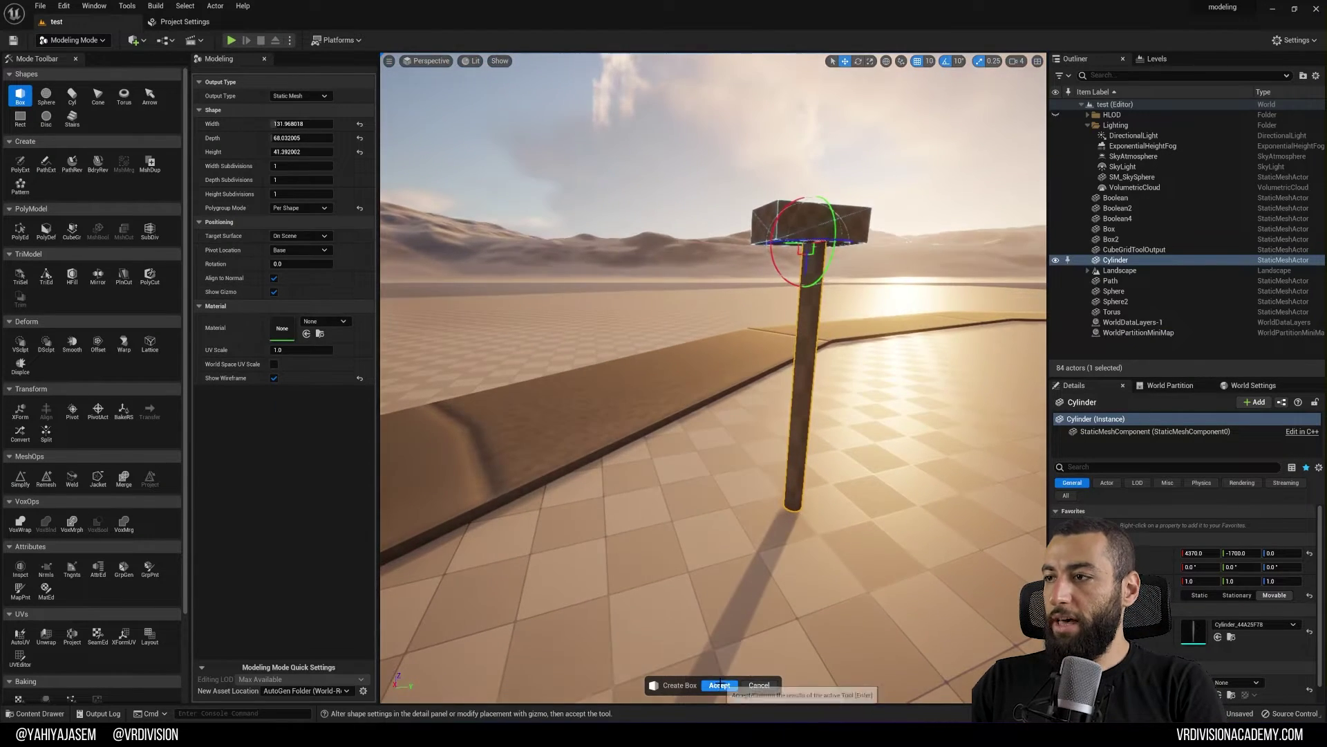
pyautogui.click(719, 685)
pyautogui.moveTo(824, 241); pyautogui.dragTo(958, 387)
pyautogui.press('Escape')
pyautogui.moveTo(538, 280); pyautogui.dragTo(497, 291, button='right')
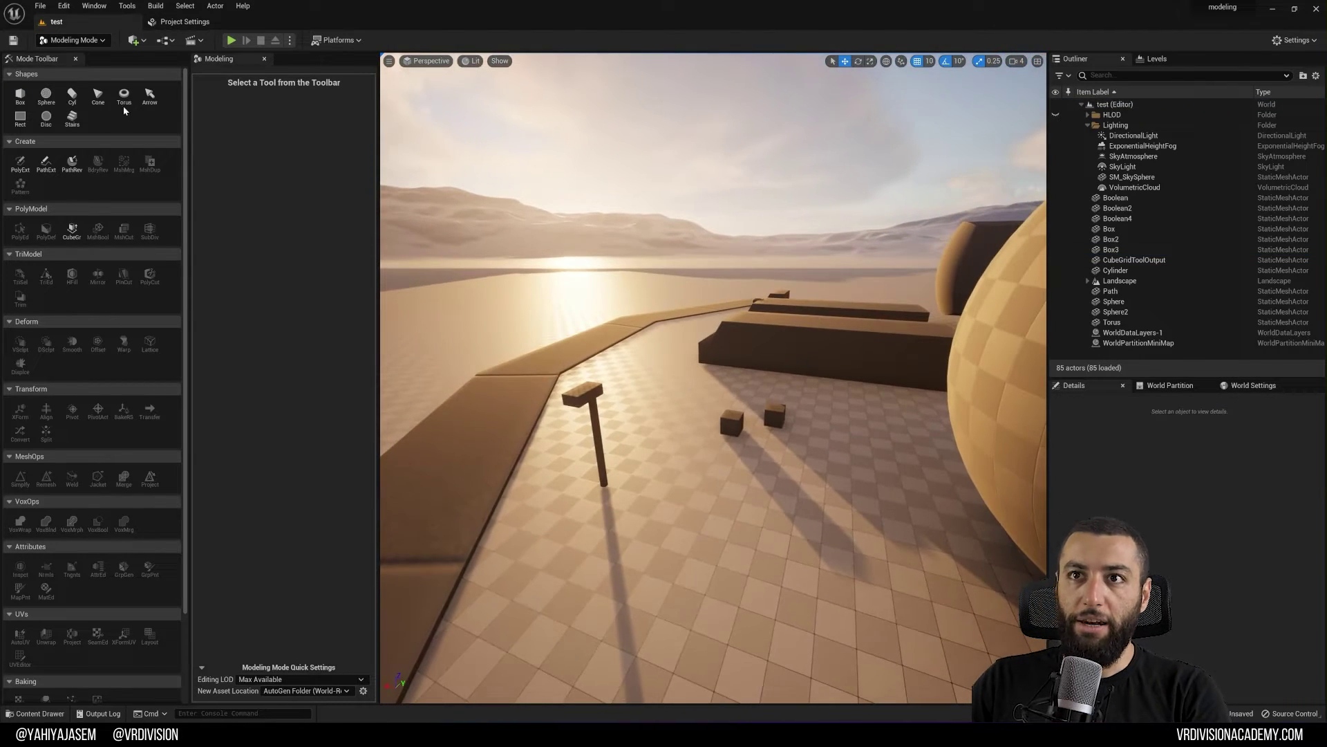
pyautogui.click(72, 96)
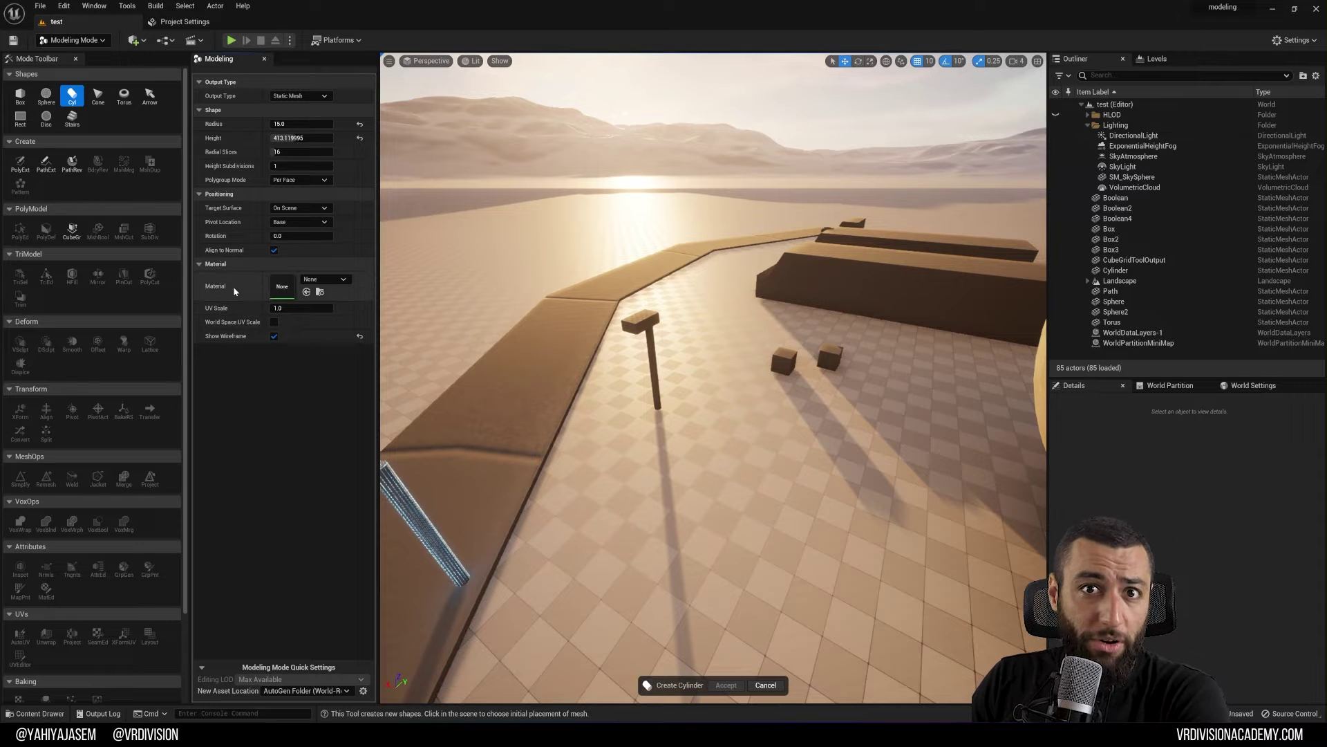
pyautogui.moveTo(839, 470)
pyautogui.mouseDown(button='right')
pyautogui.moveTo(745, 380)
pyautogui.moveTo(822, 450)
pyautogui.moveTo(900, 441)
pyautogui.moveTo(839, 477)
pyautogui.mouseUp(button='right')
pyautogui.press('w')
pyautogui.press('s')
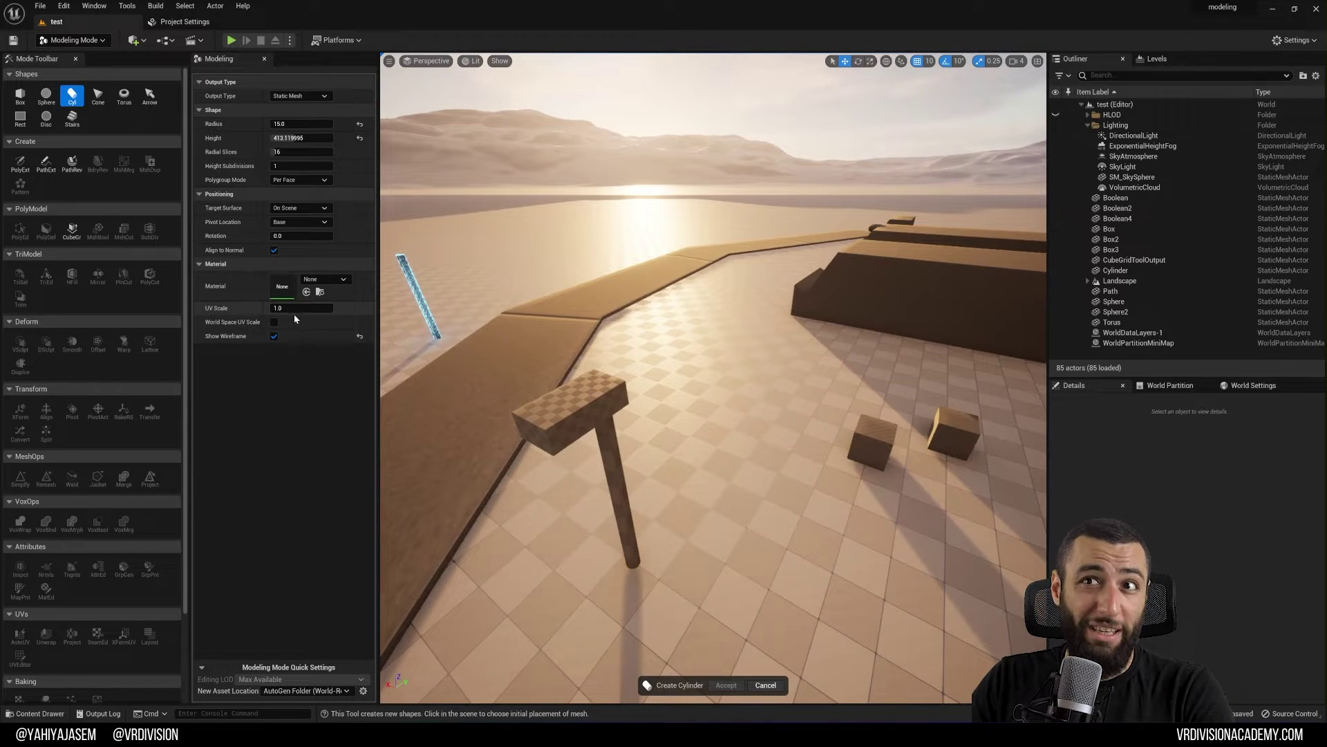
# - Create a box with width, depth and height of 100 on the ground between the cylinder and the small boxes
pyautogui.click(22, 98)
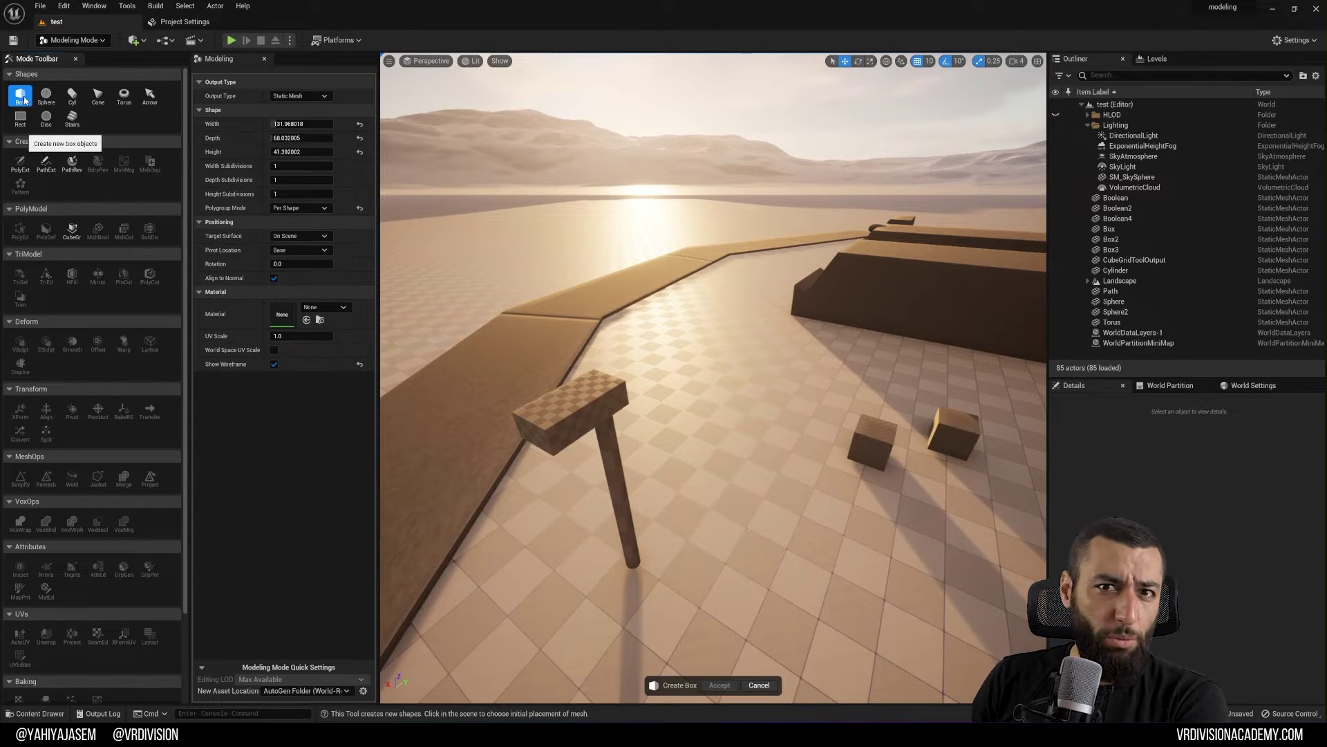
pyautogui.click(302, 124)
pyautogui.write('100')
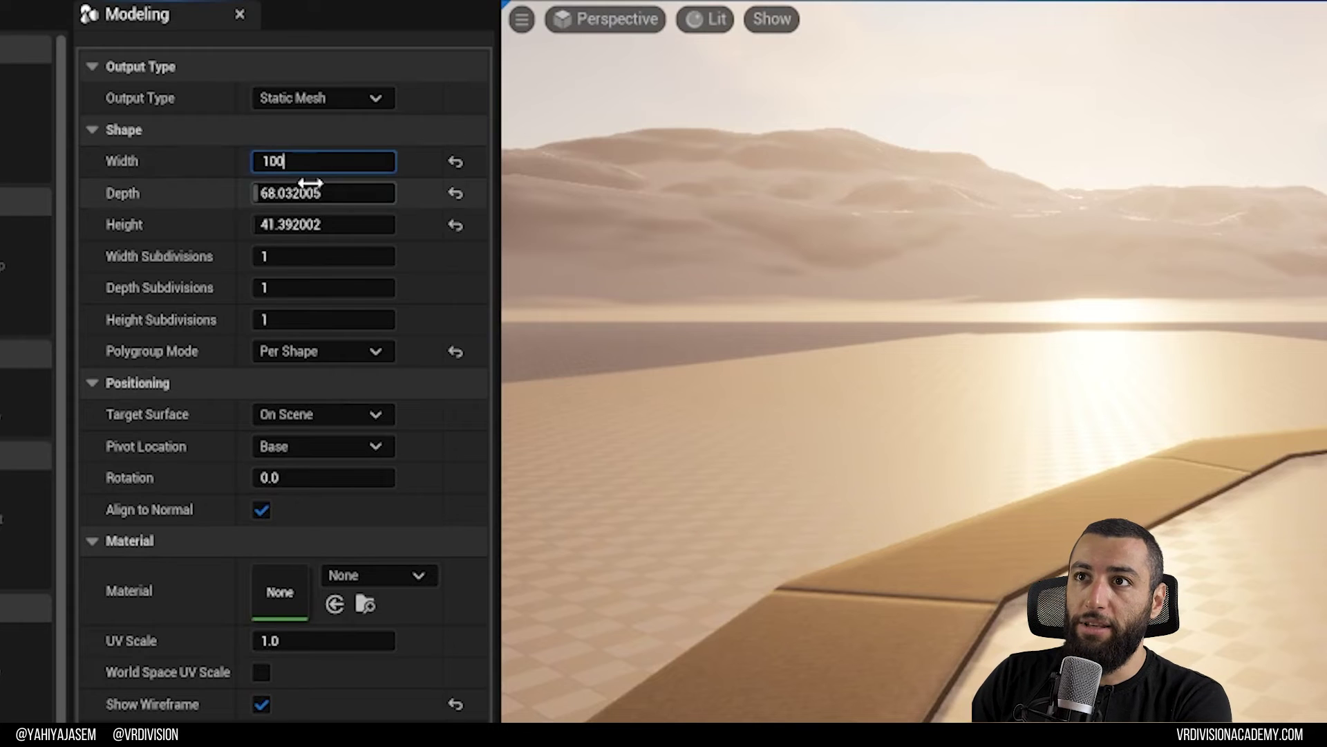
pyautogui.click(293, 138)
pyautogui.write('100')
pyautogui.click(314, 222)
pyautogui.write('100')
pyautogui.press('Return')
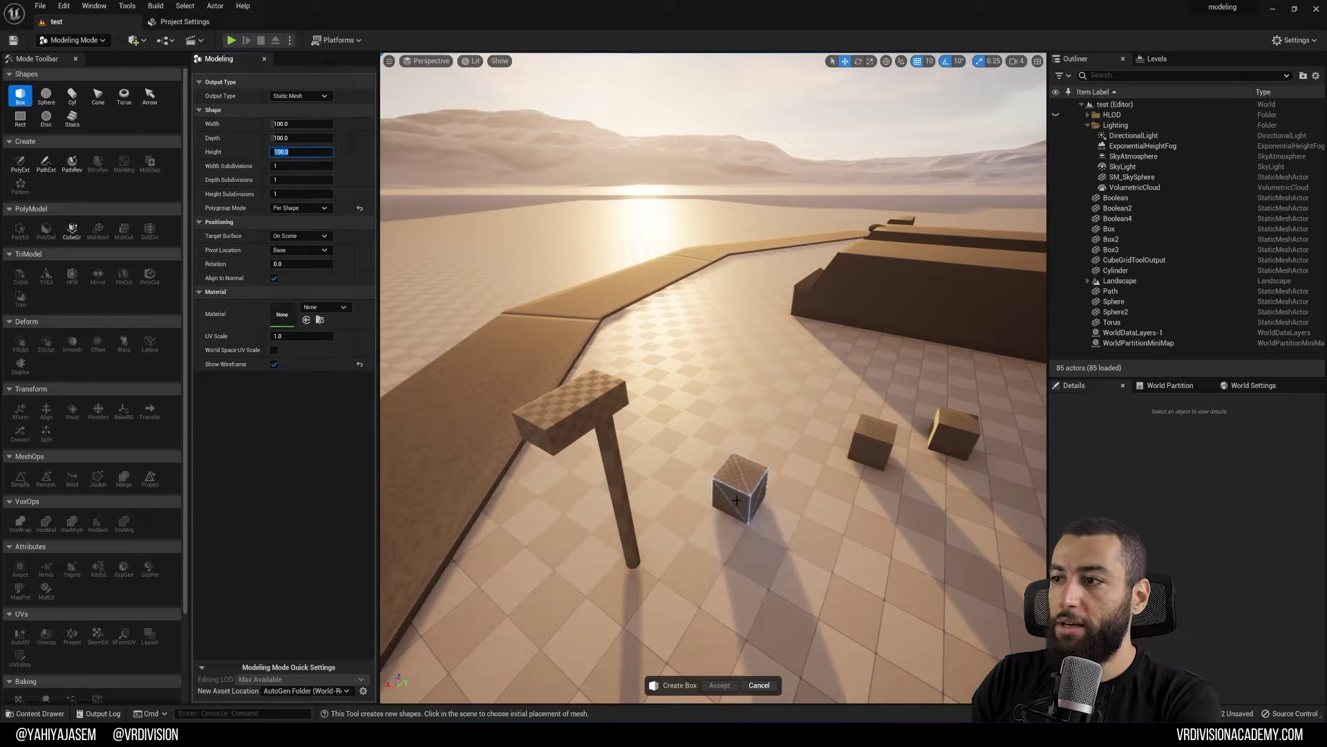
pyautogui.scroll(3, 760, 622)
pyautogui.click(721, 686)
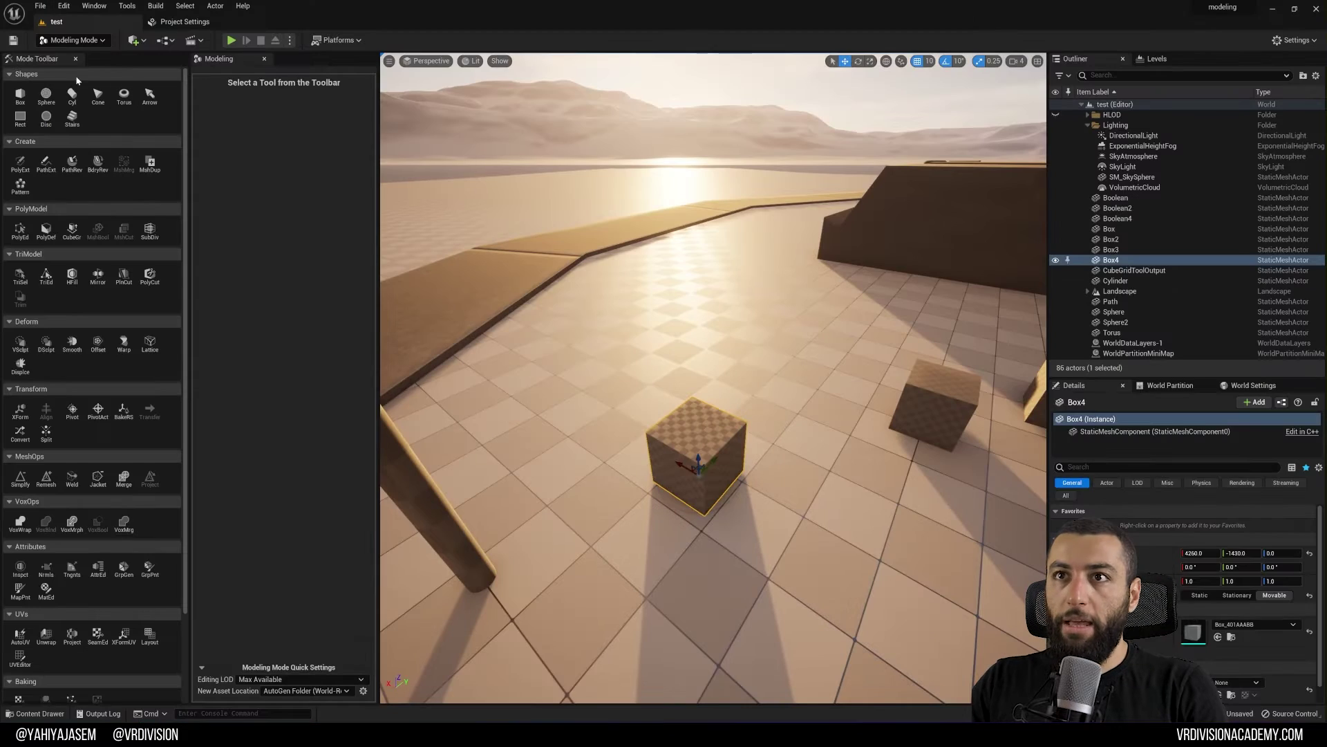
# - Start another box with its width, depth and height set to 500
pyautogui.click(20, 96)
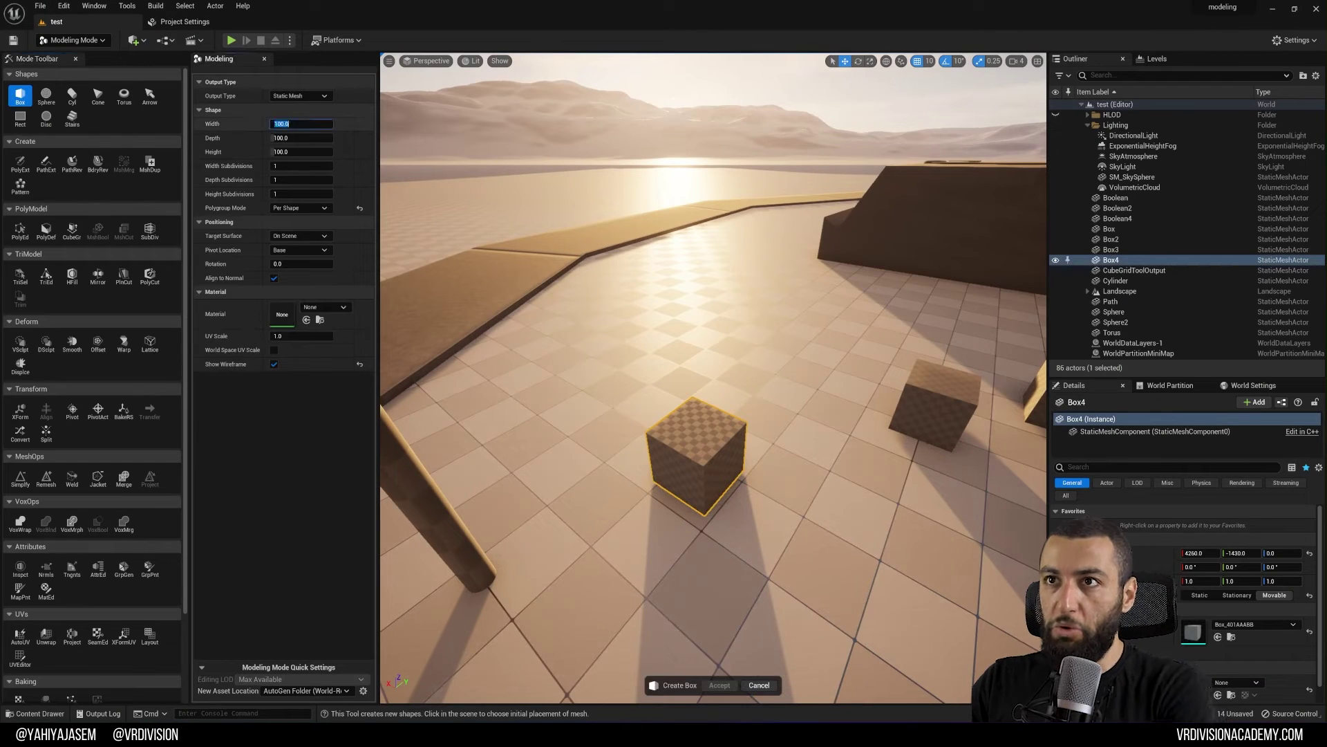
pyautogui.write('500')
pyautogui.click(307, 143)
pyautogui.write('500')
pyautogui.click(308, 152)
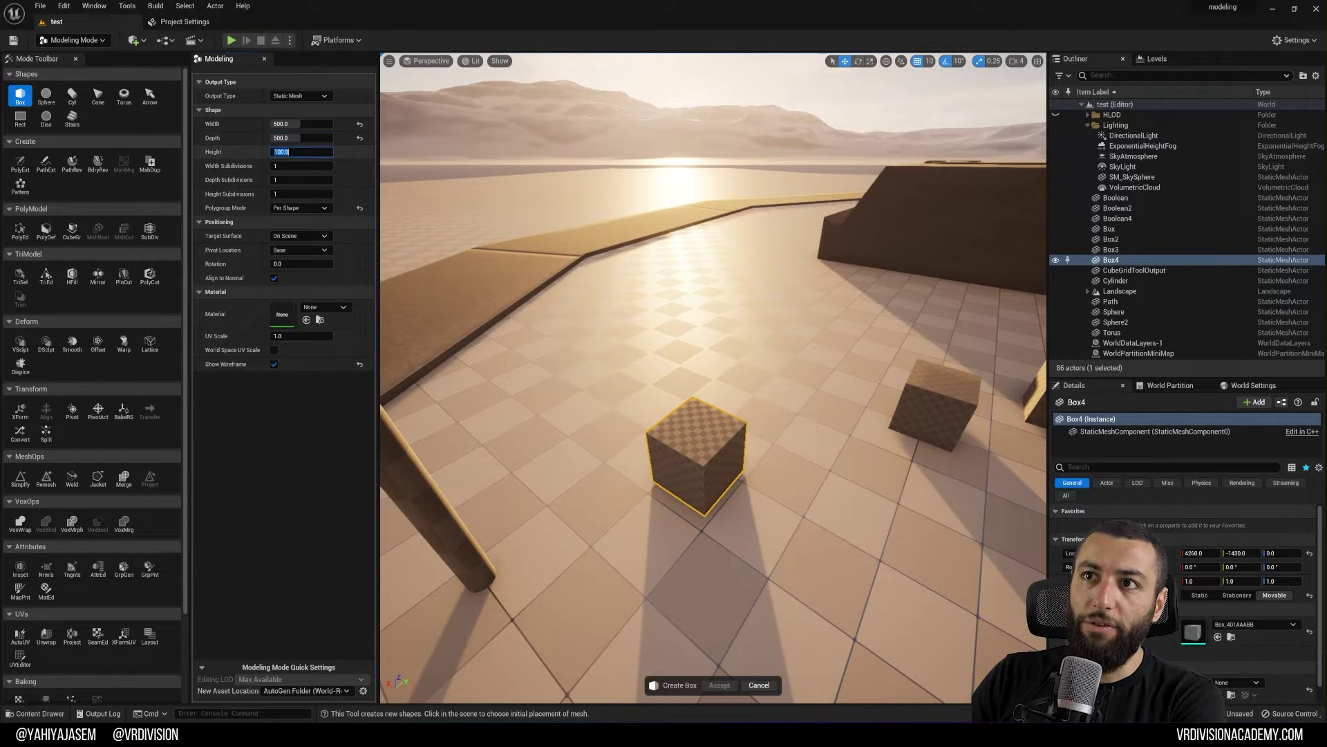
# - Set the large box's UV Scale to 5
pyautogui.moveTo(640, 335); pyautogui.dragTo(566, 343, button='right')
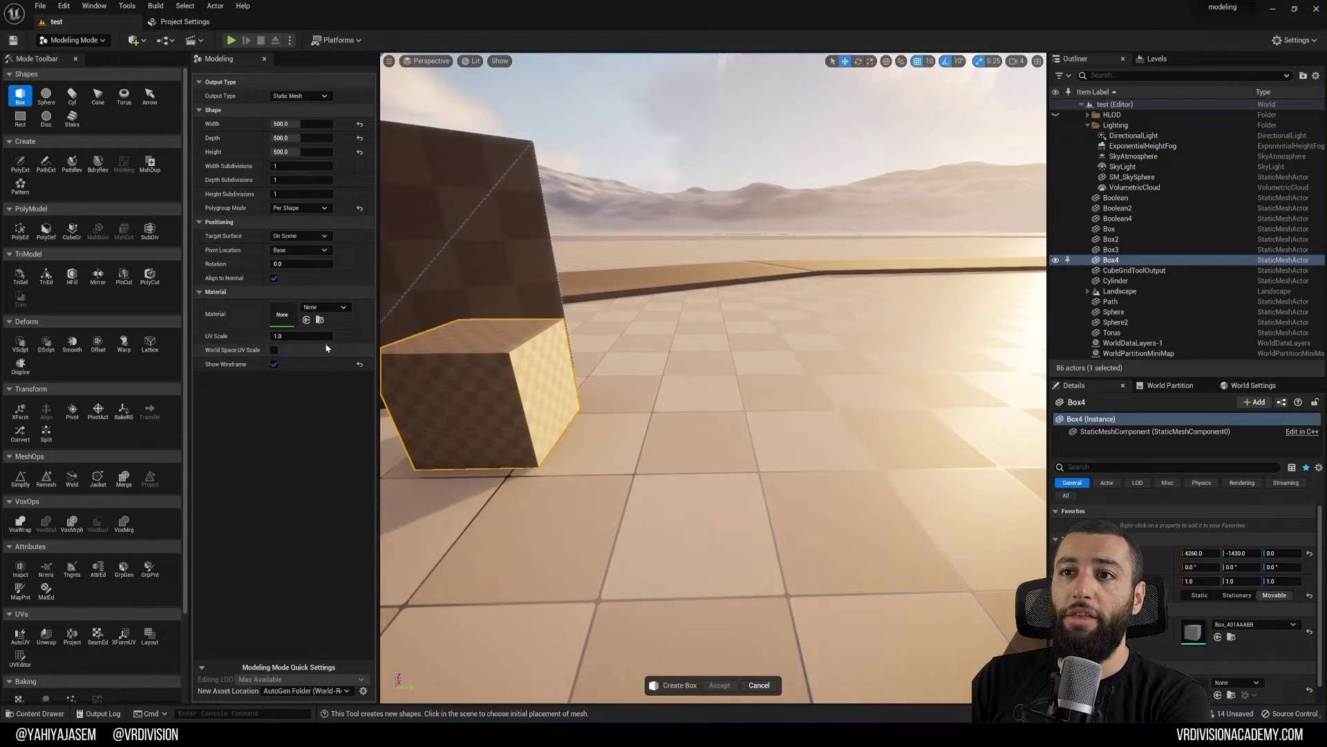
pyautogui.click(302, 337)
pyautogui.write('5')
pyautogui.press('Return')
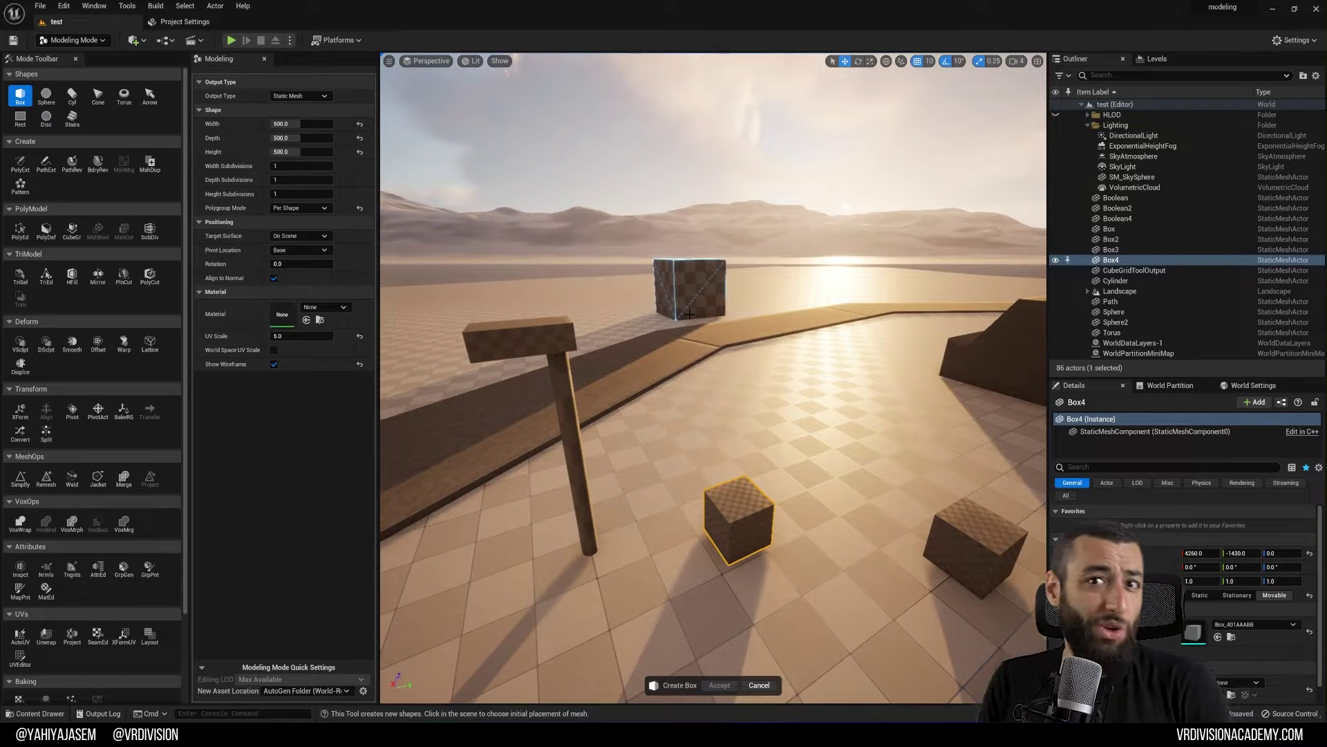
# - Start a cone with a radius of about 167, a height of about 498 and 8 radial slices
pyautogui.click(98, 95)
pyautogui.moveTo(763, 424); pyautogui.dragTo(899, 484, button='right')
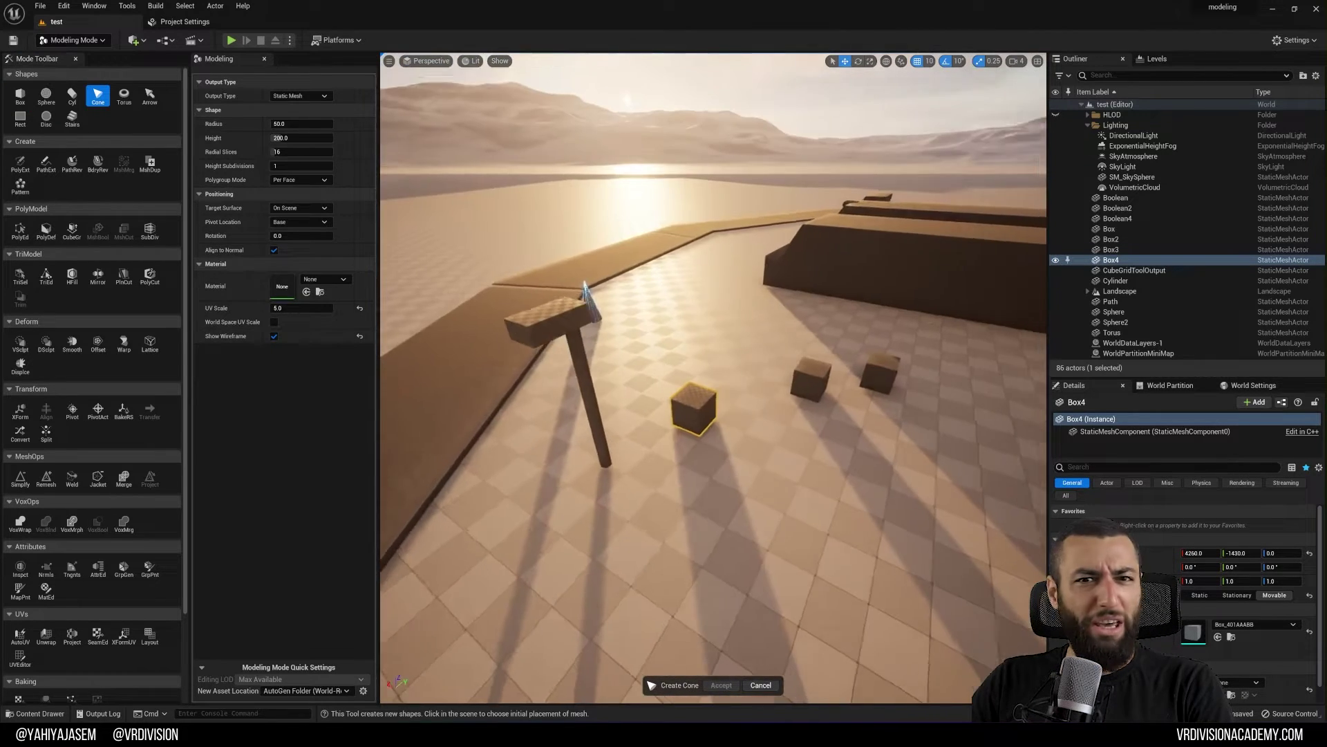
pyautogui.moveTo(592, 315); pyautogui.dragTo(606, 299, button='right')
pyautogui.moveTo(614, 514); pyautogui.dragTo(614, 432, button='right')
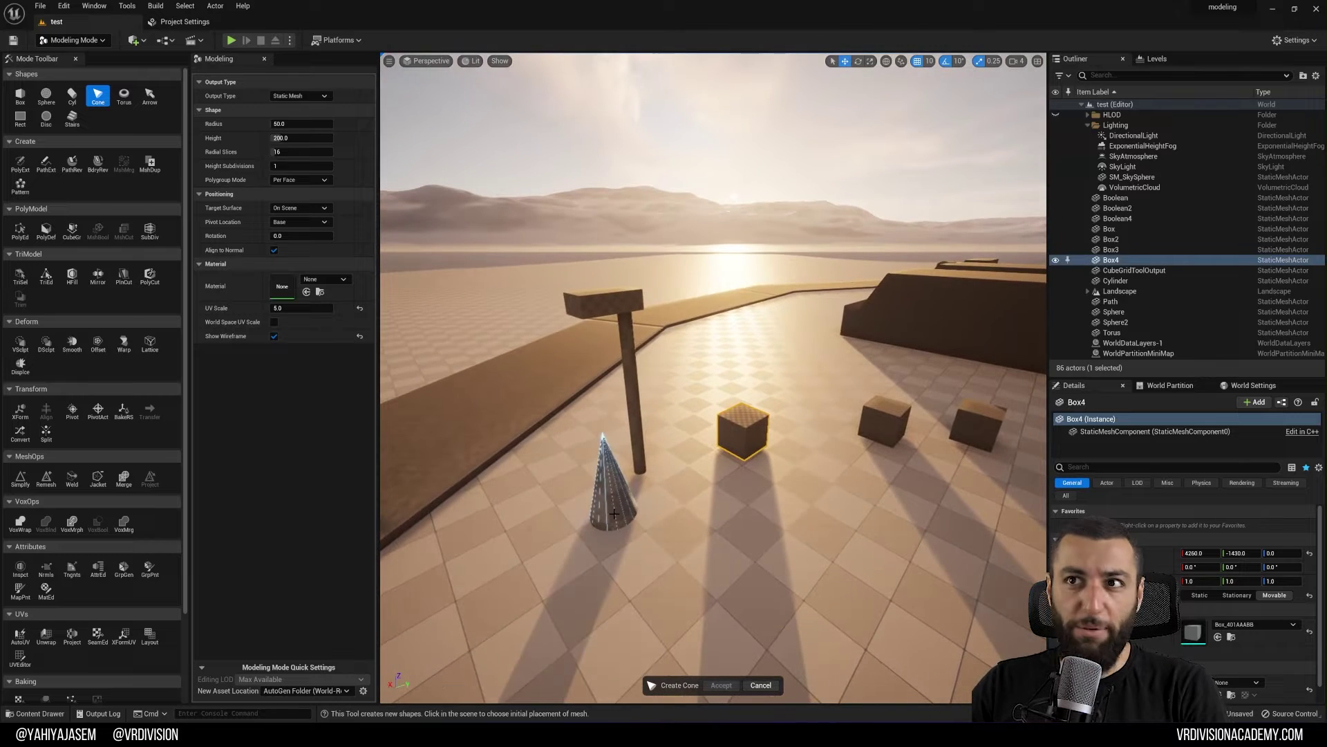
pyautogui.moveTo(284, 123); pyautogui.dragTo(287, 152)
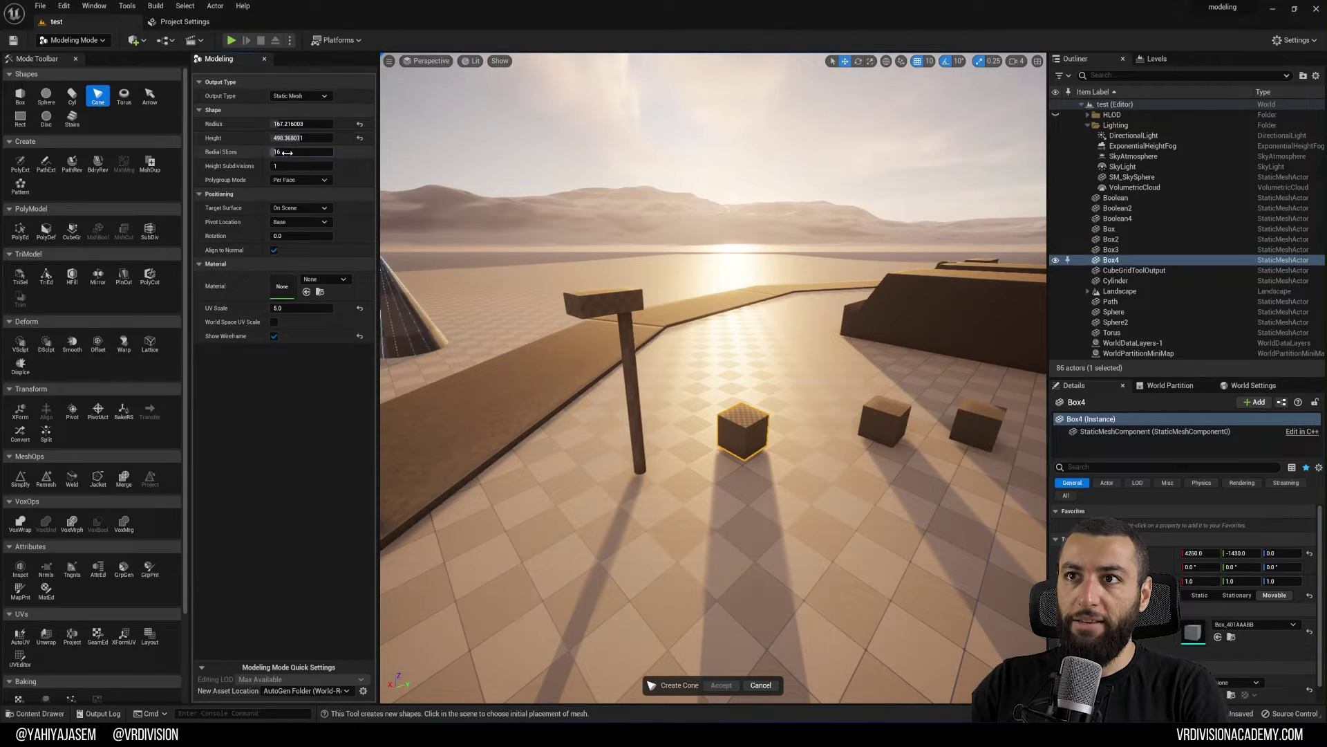
pyautogui.keyDown('alt'); pyautogui.moveTo(677, 547); pyautogui.dragTo(899, 539); pyautogui.keyUp('alt')
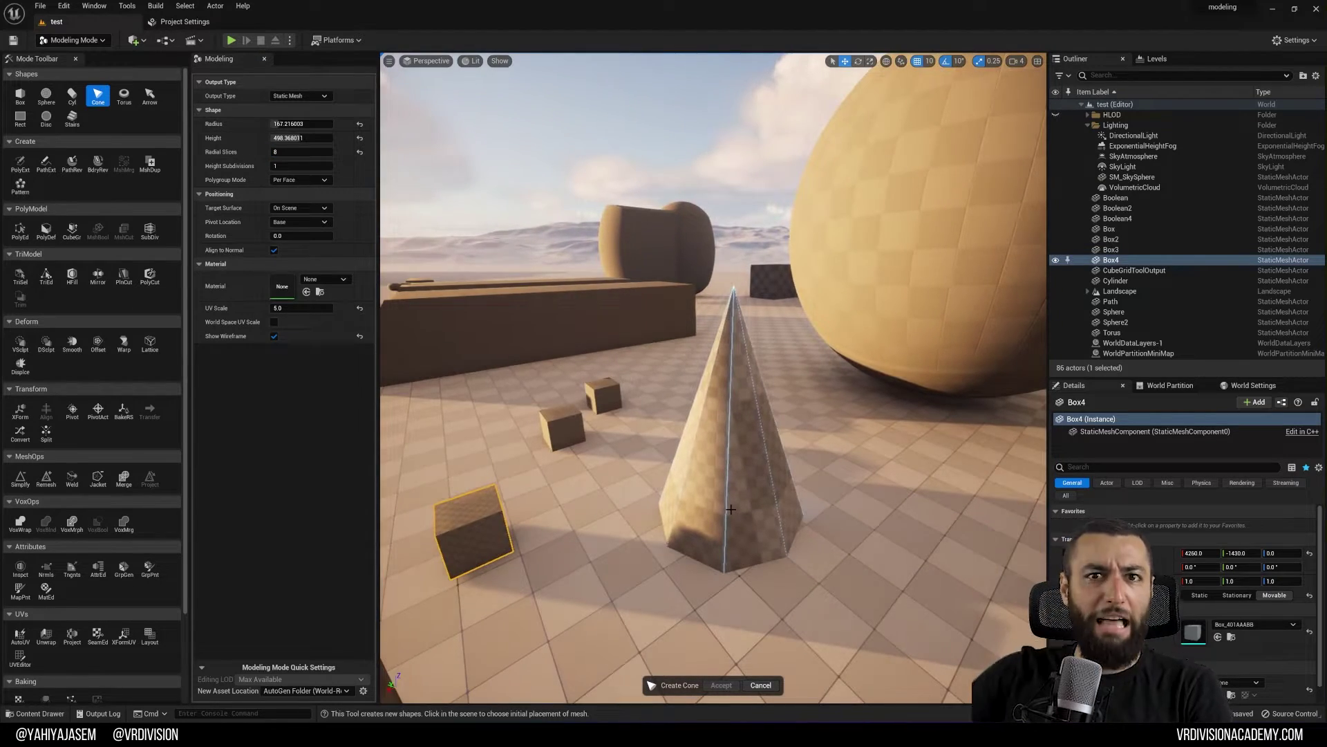
# - Place the cone on top of the large sphere and accept it
pyautogui.moveTo(731, 509); pyautogui.dragTo(722, 474, button='right')
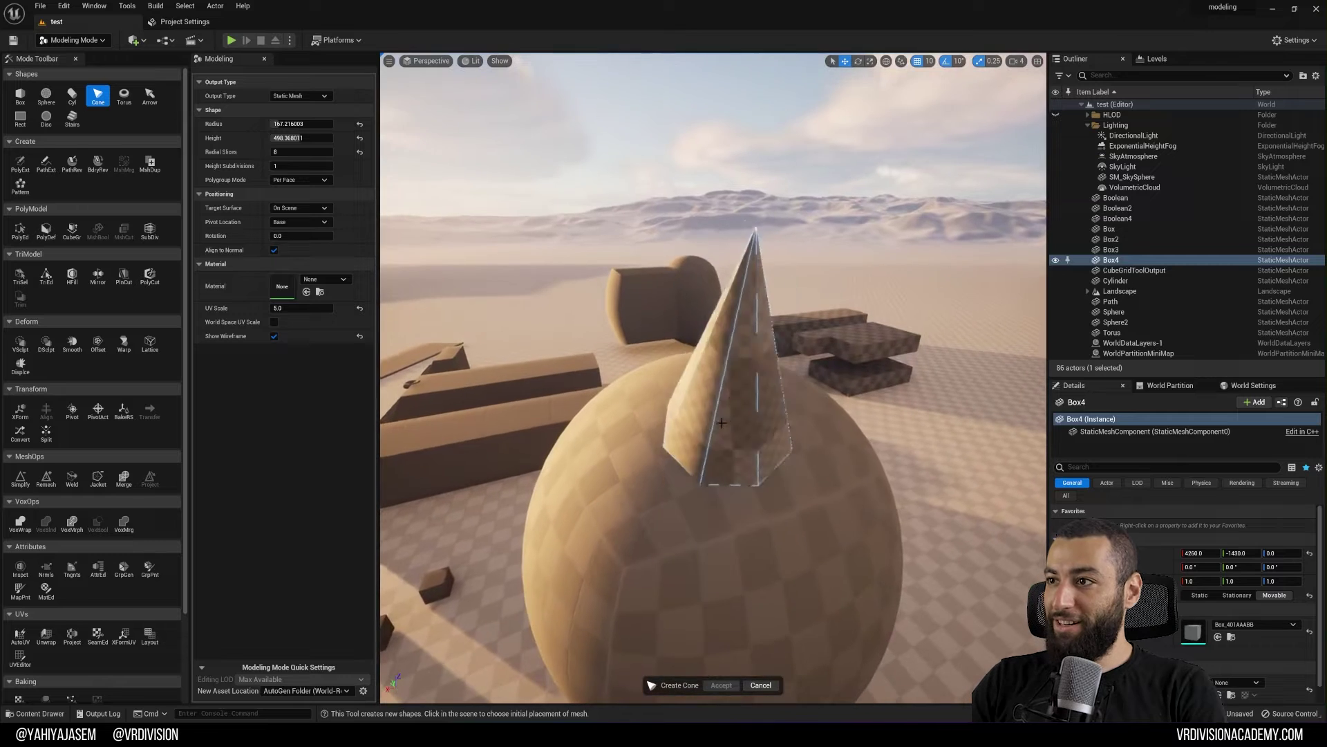
pyautogui.click(707, 372)
pyautogui.moveTo(707, 372); pyautogui.dragTo(608, 377, button='right')
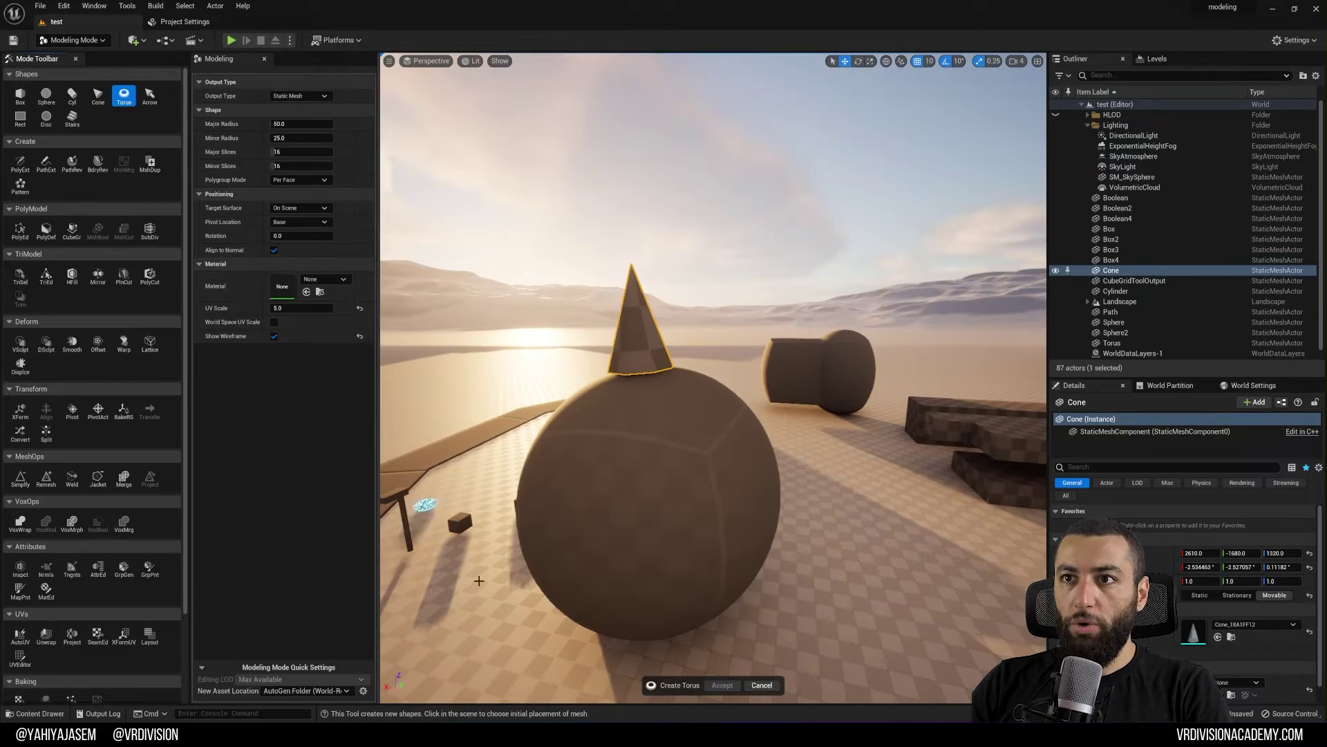
# - Place a torus with major radius about 450 and minor radius about 148 on the open ground, with World Space UV Scale enabled
pyautogui.click(299, 111)
pyautogui.click(300, 124)
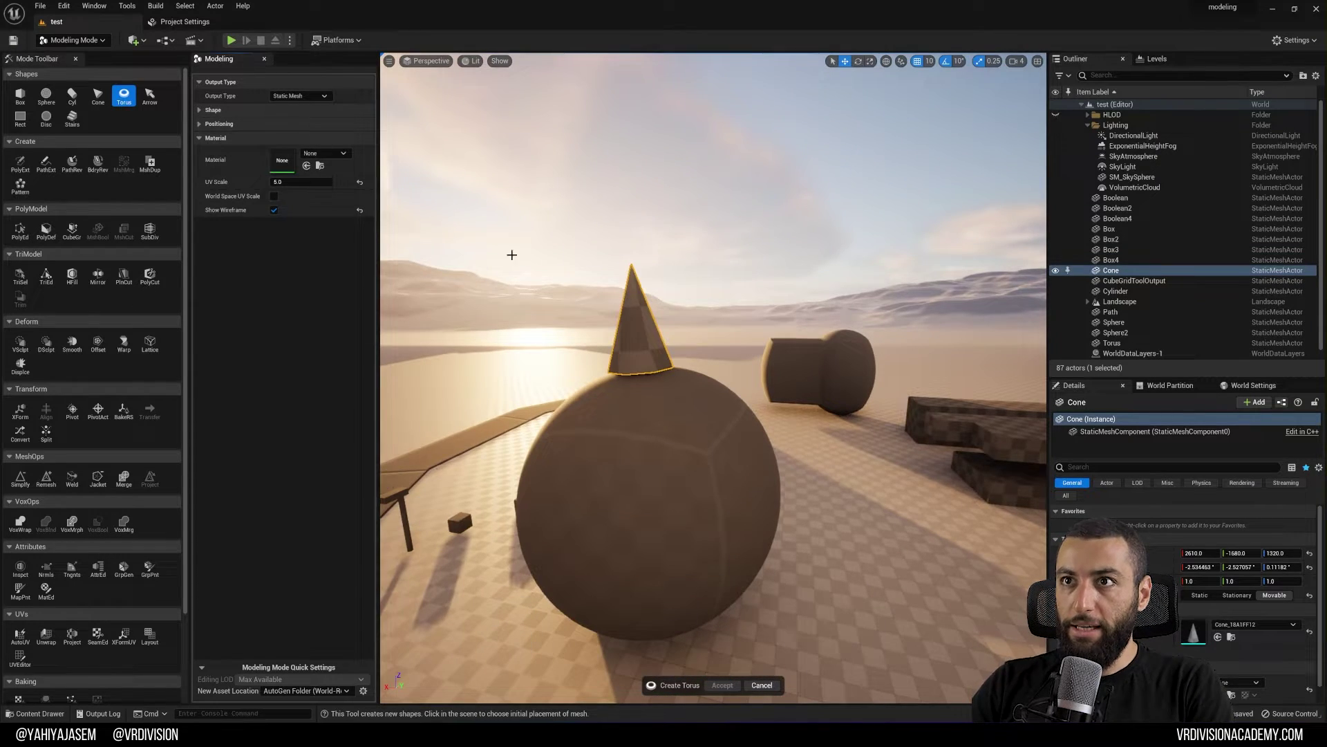
pyautogui.moveTo(511, 255); pyautogui.dragTo(442, 255, button='right')
pyautogui.click(228, 110)
pyautogui.moveTo(277, 124); pyautogui.dragTo(299, 123)
pyautogui.moveTo(297, 137); pyautogui.dragTo(314, 138)
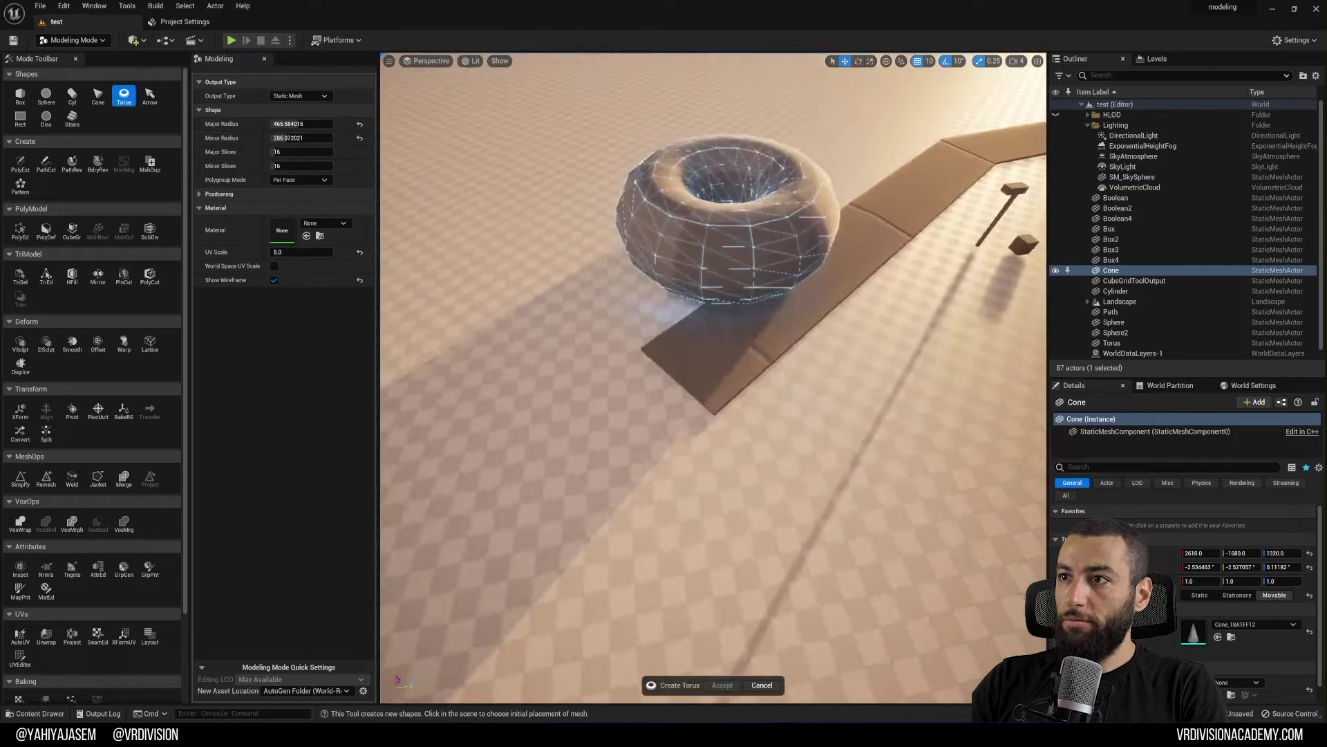
pyautogui.moveTo(726, 290); pyautogui.dragTo(615, 242, button='right')
pyautogui.moveTo(298, 138); pyautogui.dragTo(284, 138)
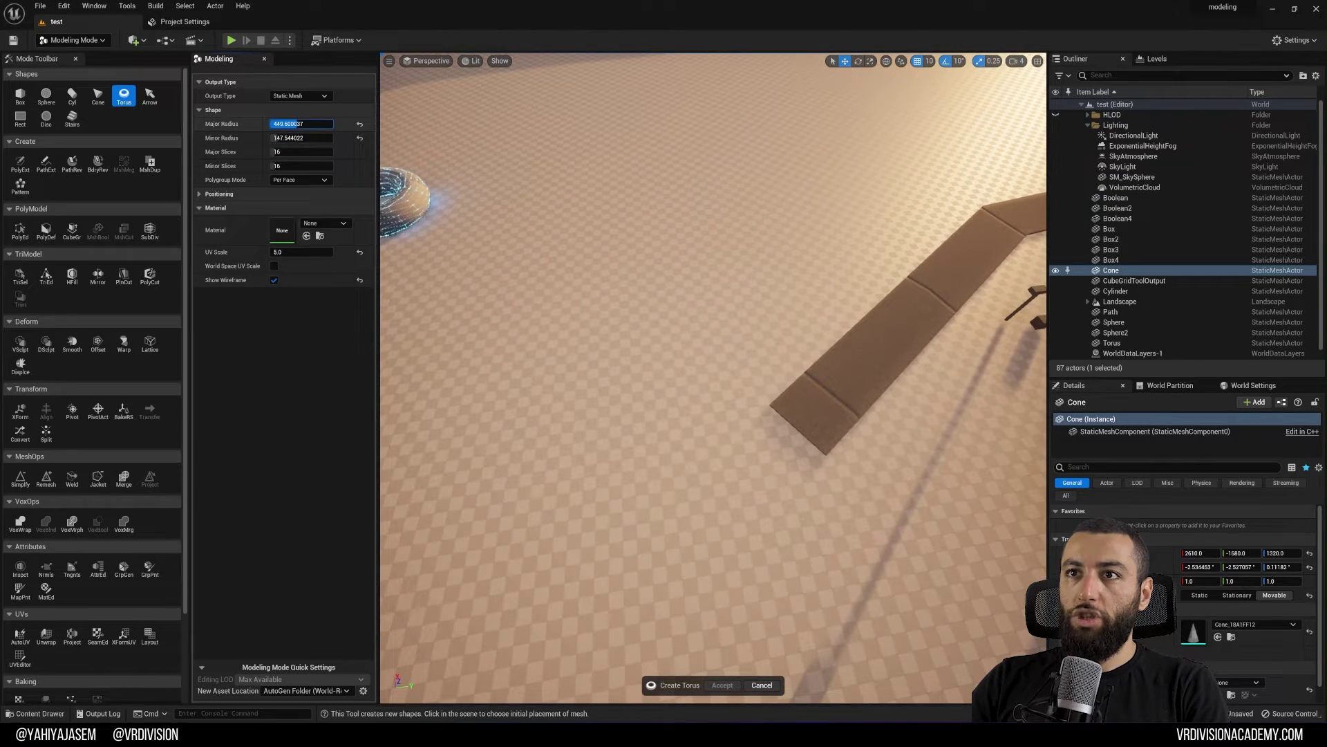
pyautogui.press('Return')
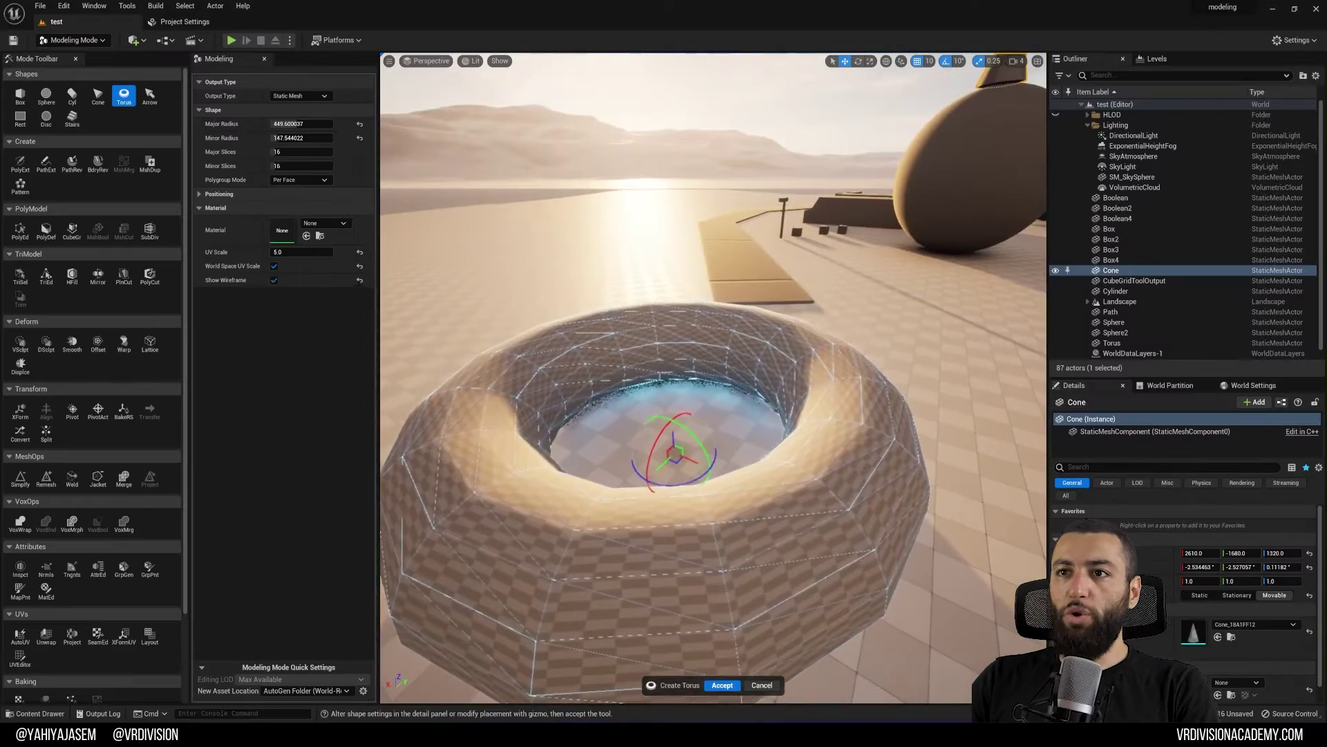
# - Set the torus's UV Scale to 1 and accept the torus
pyautogui.moveTo(296, 252); pyautogui.dragTo(328, 252)
pyautogui.click(296, 253)
pyautogui.write('1')
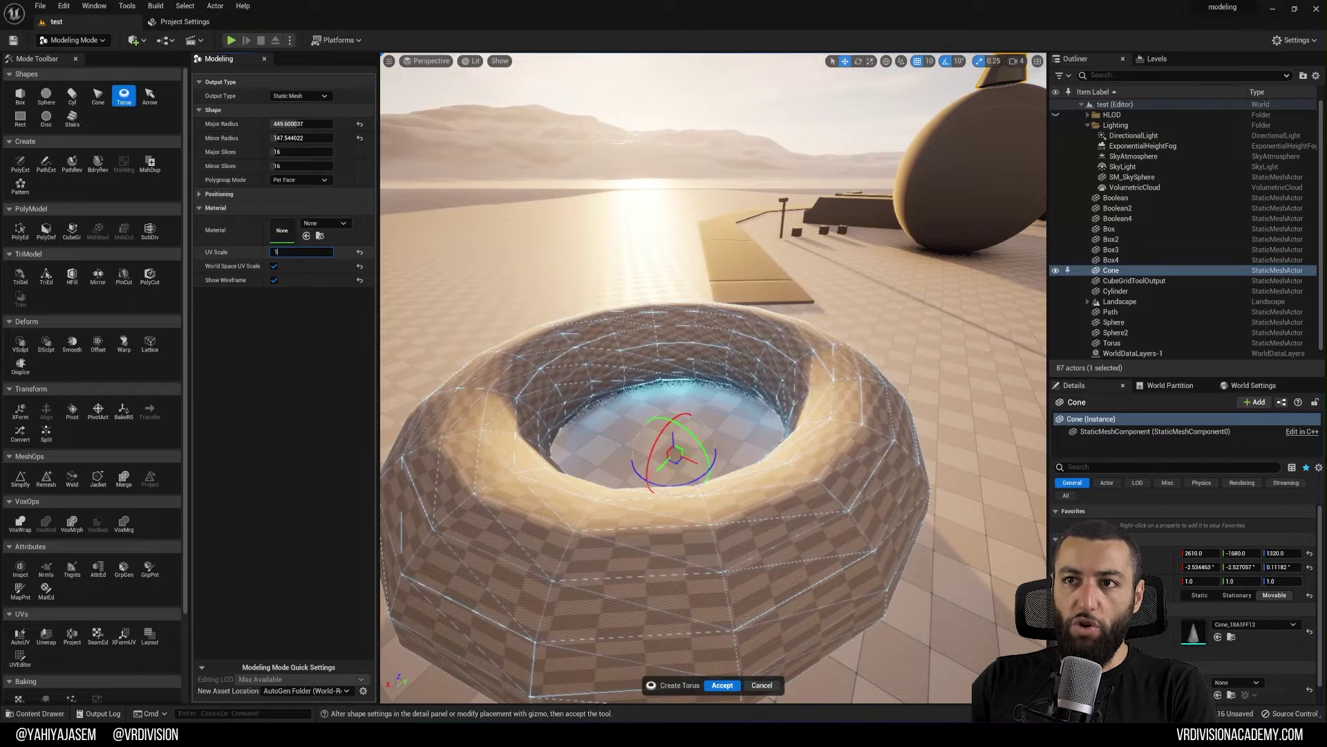
pyautogui.press('Return')
pyautogui.moveTo(562, 408)
pyautogui.mouseDown(button='right')
pyautogui.moveTo(536, 370)
pyautogui.moveTo(553, 384)
pyautogui.mouseUp(button='right')
pyautogui.press('s')
pyautogui.press('Return')
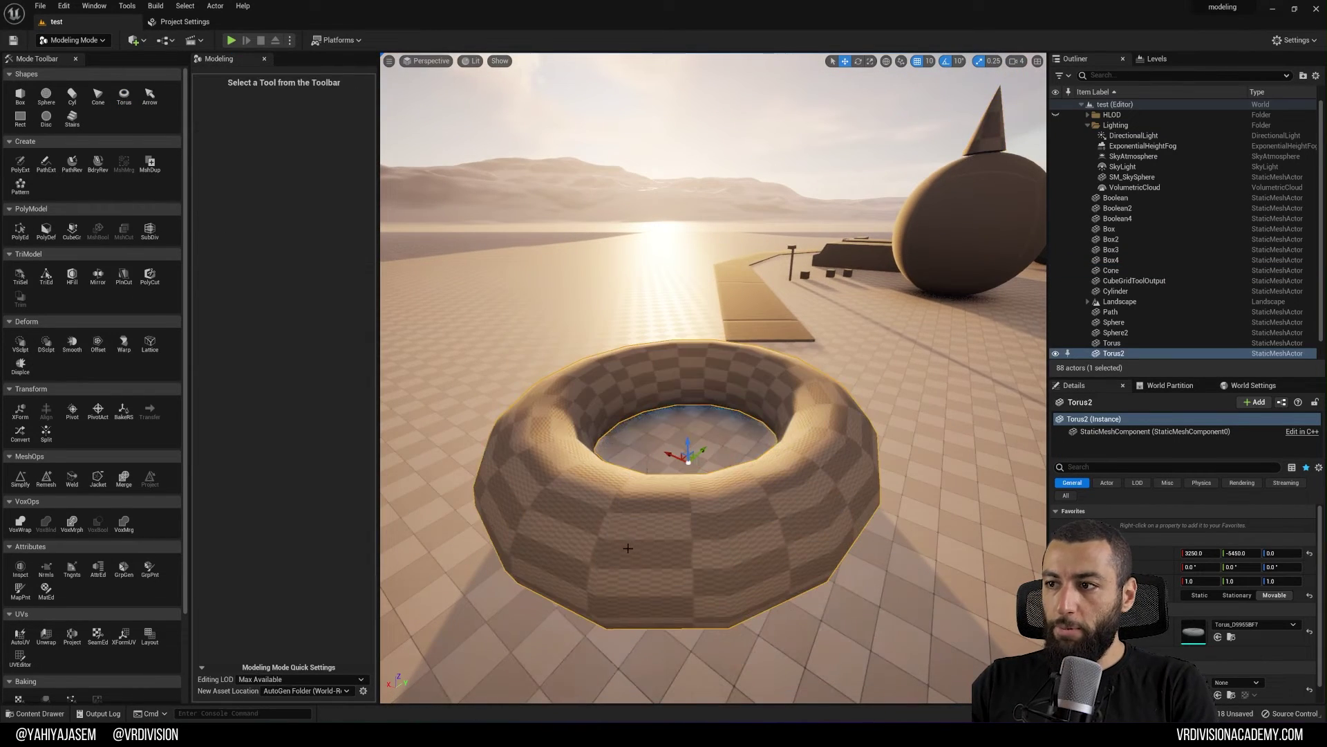
# - Create a 500 × 500 × 500 box on the ground beside the torus, using World Space UV Scale
pyautogui.click(20, 97)
pyautogui.moveTo(819, 526); pyautogui.dragTo(822, 484, button='right')
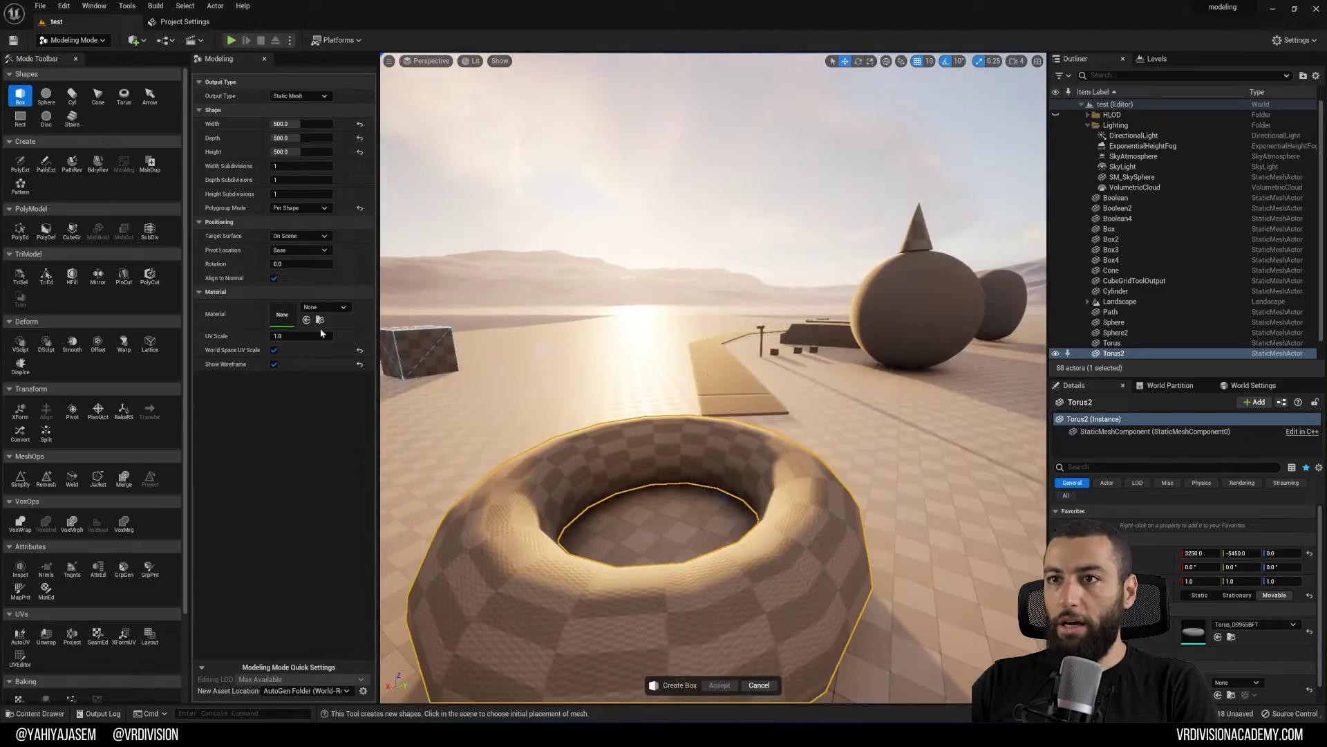
pyautogui.moveTo(648, 447); pyautogui.dragTo(840, 447, button='right')
pyautogui.click(648, 448)
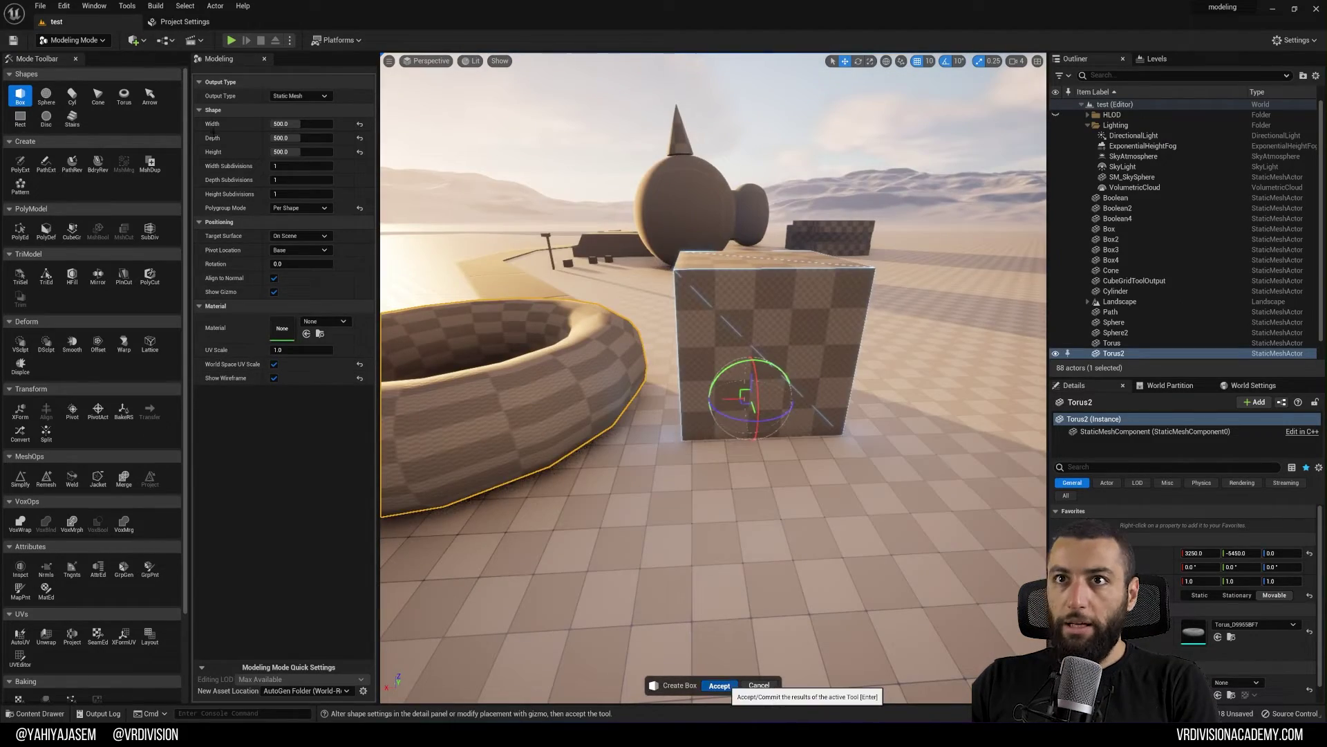
pyautogui.click(719, 685)
# - Create a sphere with a radius of about 663 on the other side of the torus, using World Space UV Scale
pyautogui.click(46, 97)
pyautogui.moveTo(558, 473); pyautogui.dragTo(436, 467, button='right')
pyautogui.click(562, 449)
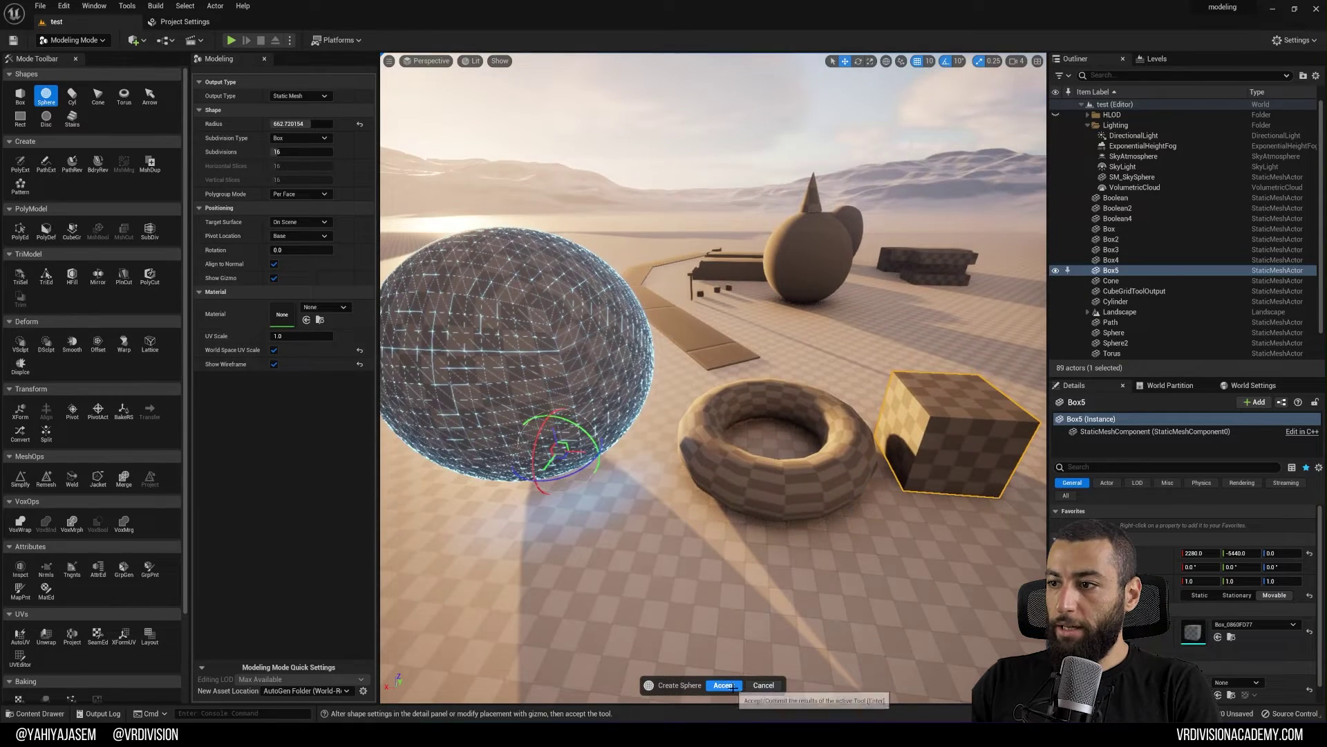
pyautogui.moveTo(675, 552); pyautogui.dragTo(679, 484, button='right')
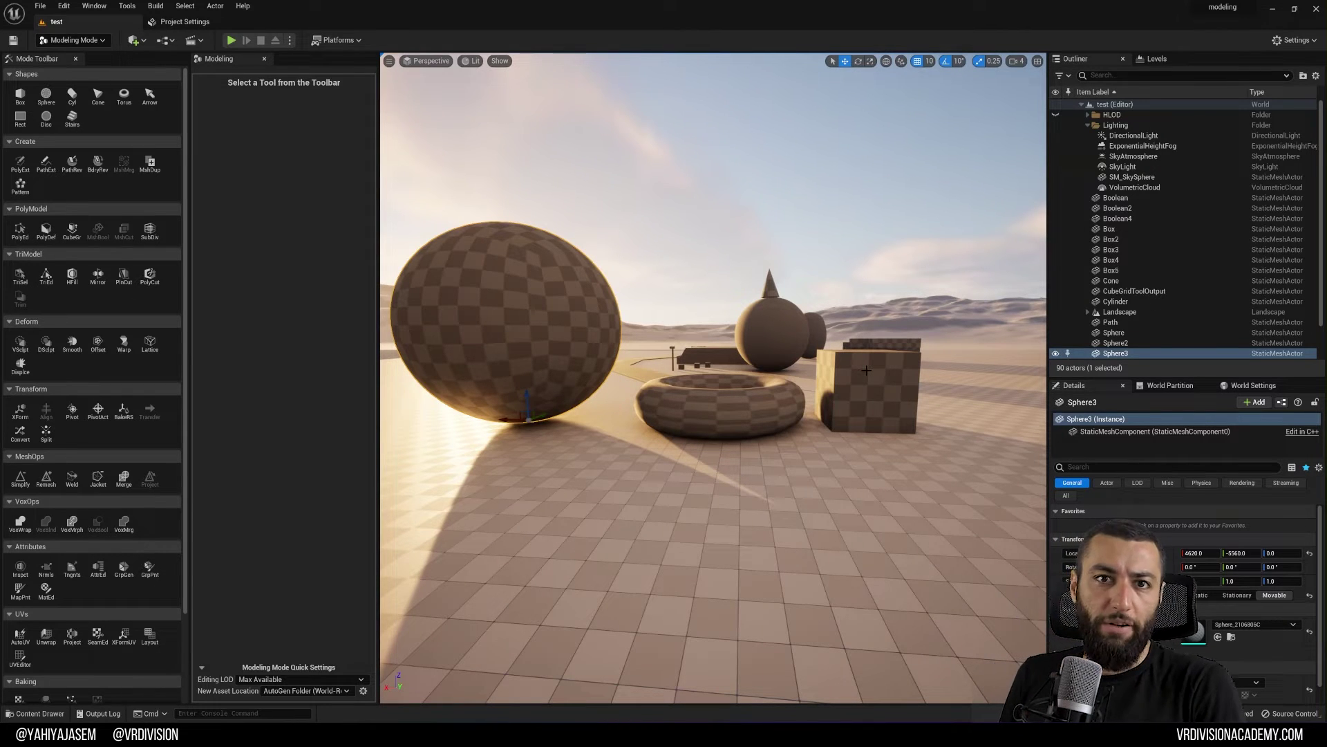
# - Start an arrow shape and set its shaft radius to about 206 and its shaft height to about 184
pyautogui.click(152, 95)
pyautogui.scroll(3, 664, 567)
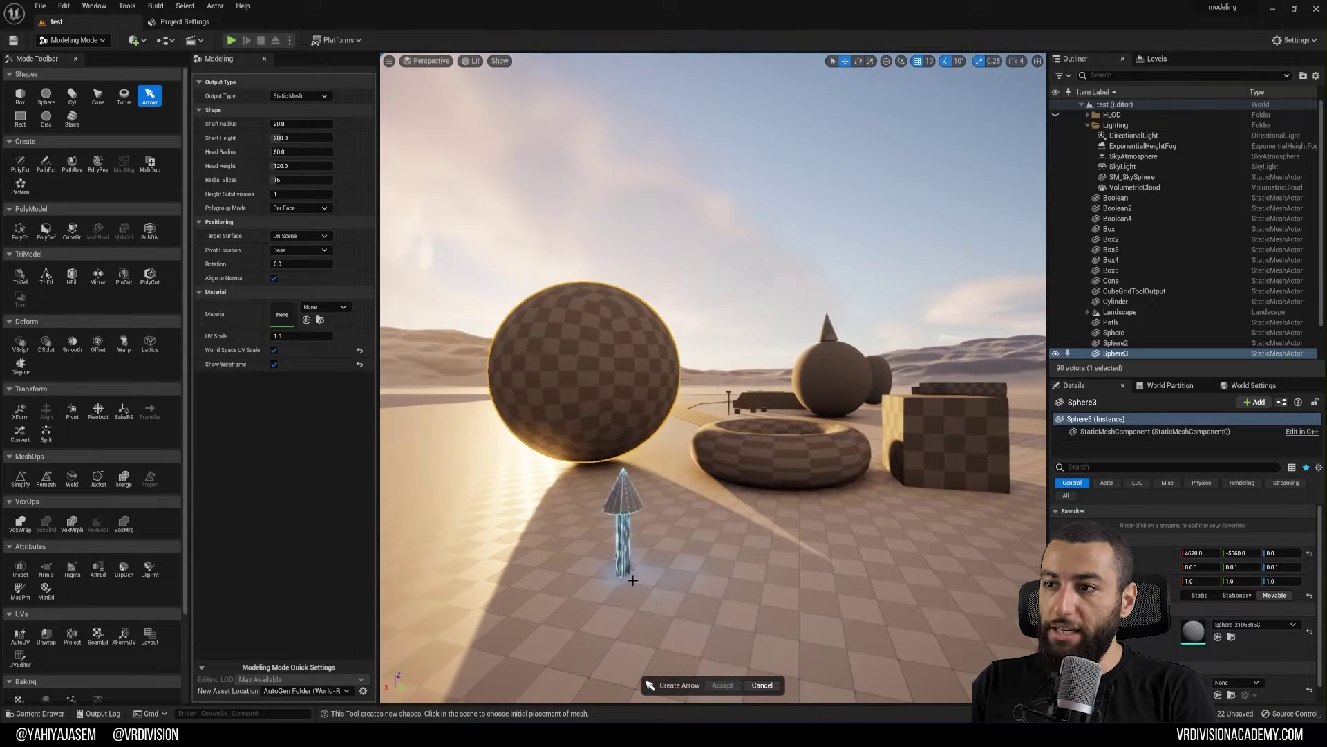
pyautogui.moveTo(275, 124); pyautogui.dragTo(282, 124)
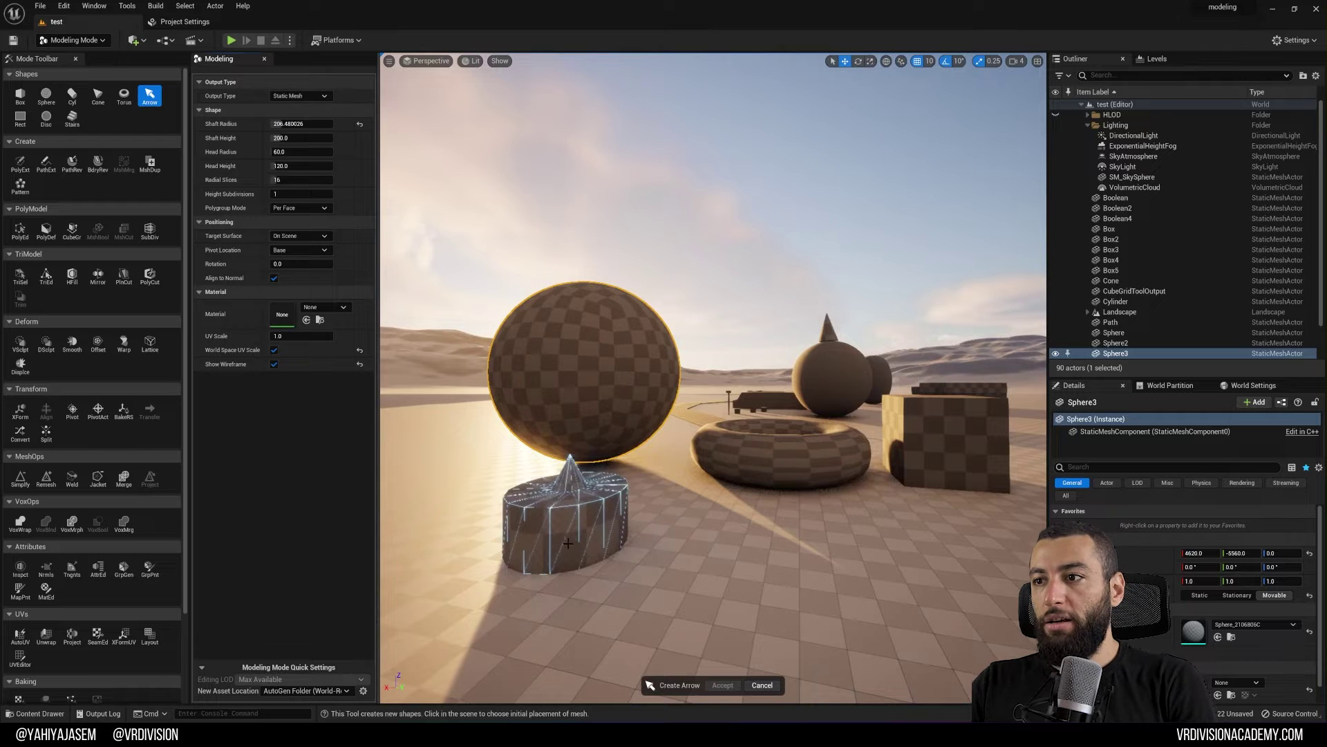
pyautogui.moveTo(571, 561); pyautogui.dragTo(525, 594, button='right')
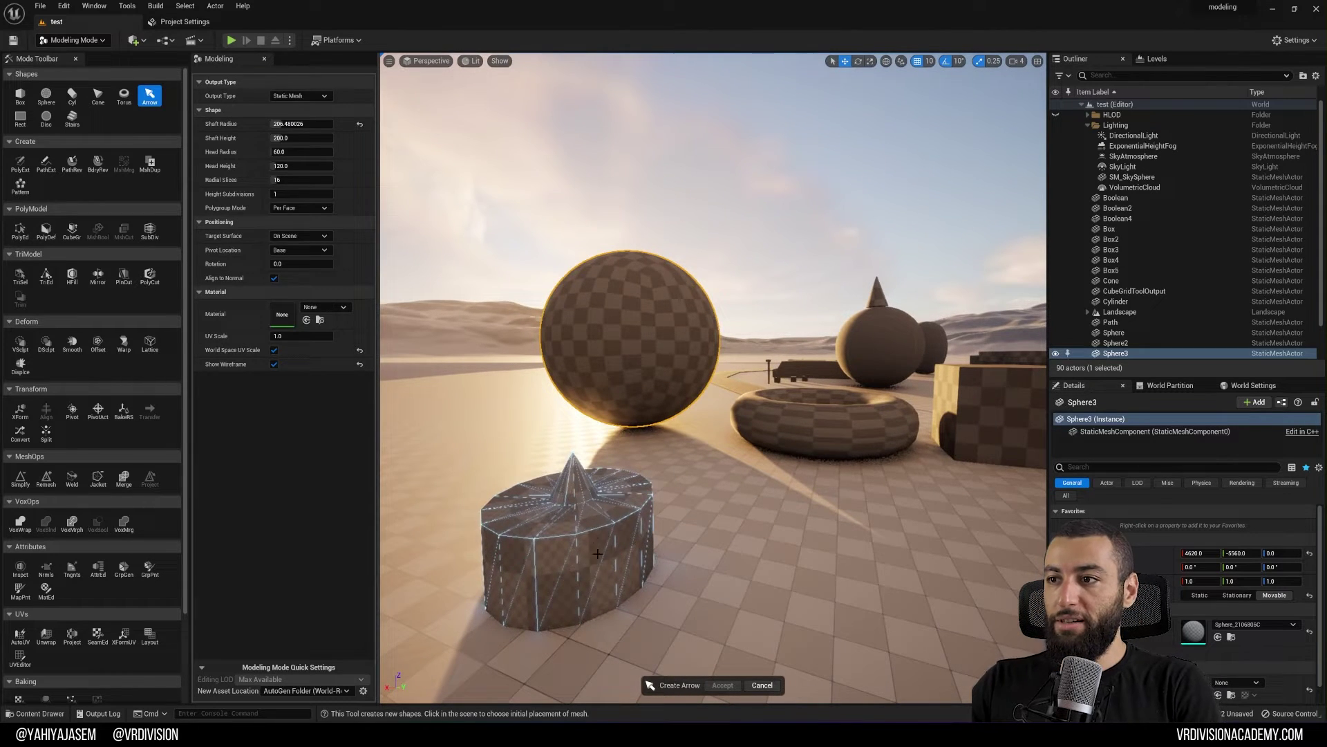
pyautogui.moveTo(598, 554); pyautogui.dragTo(609, 492, button='right')
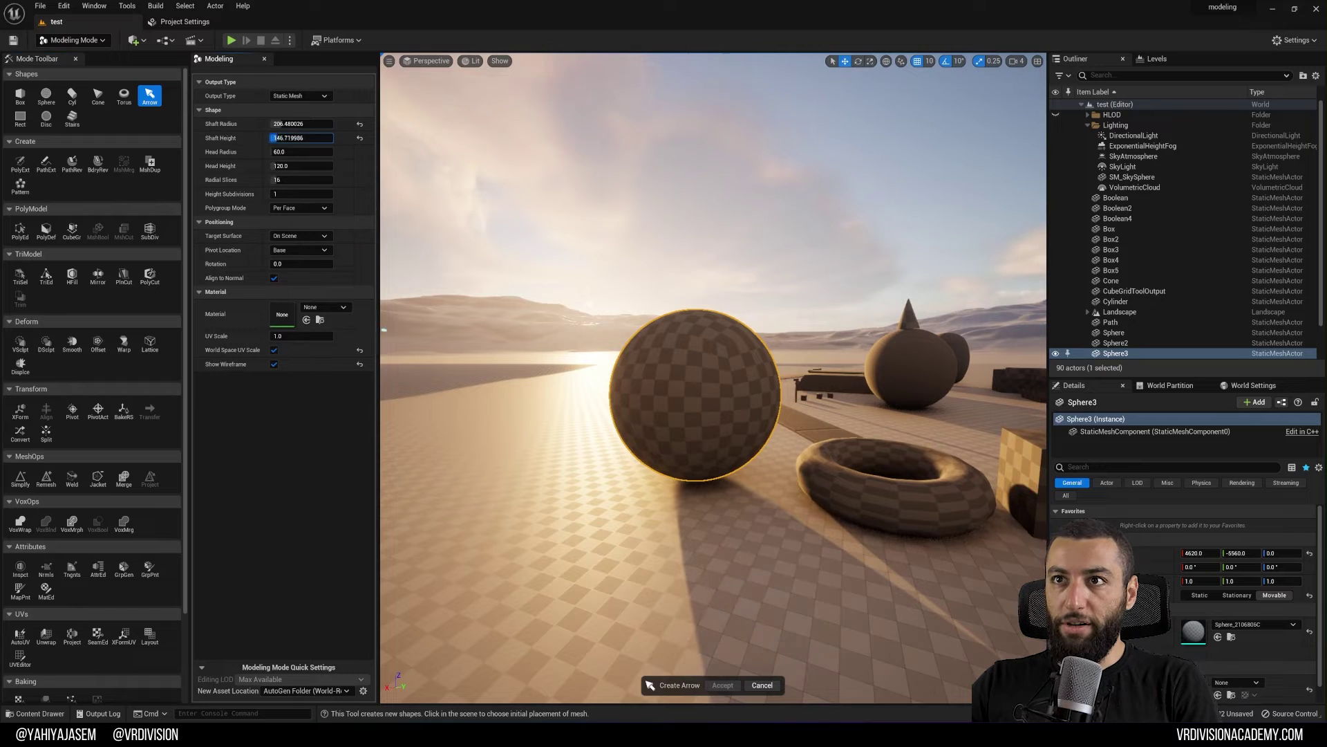
pyautogui.moveTo(276, 138); pyautogui.dragTo(281, 138)
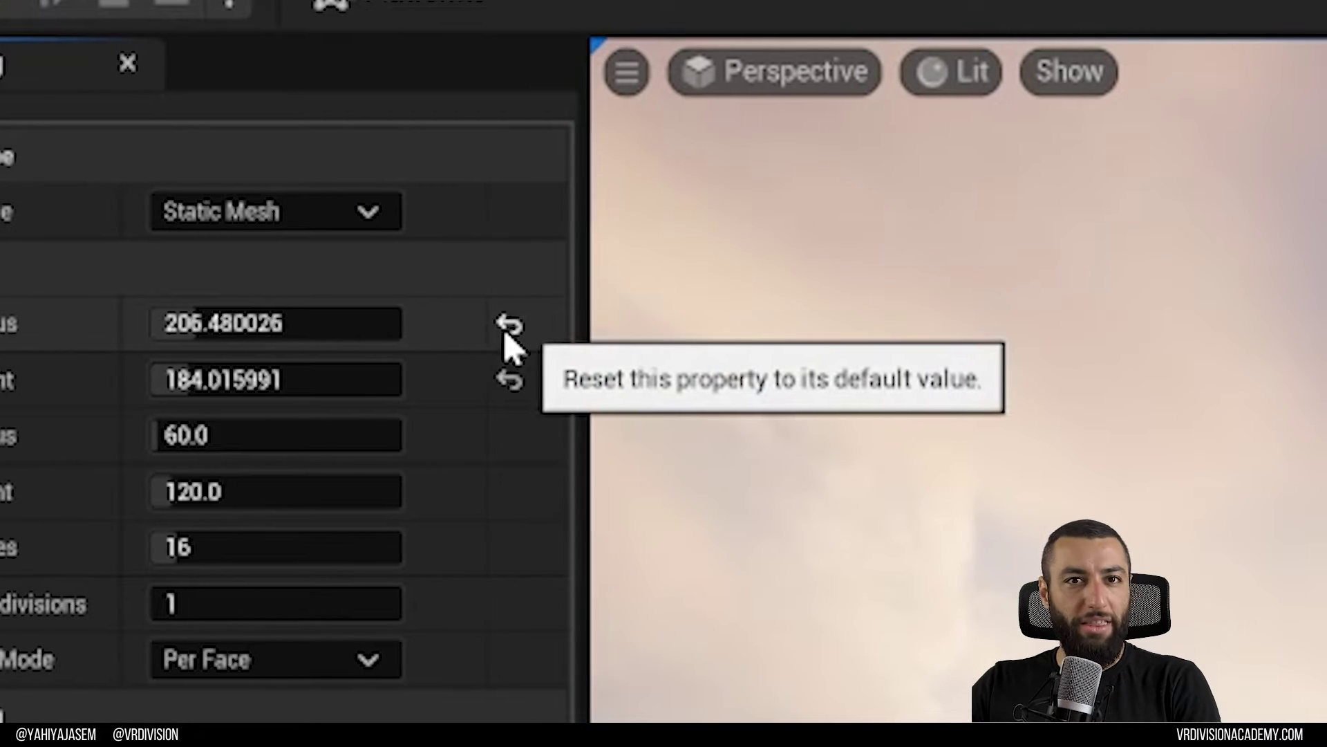
# - Reset the arrow's shaft radius and shaft height to their defaults and create the arrow on the ground near the large sphere
pyautogui.click(509, 327)
pyautogui.click(510, 381)
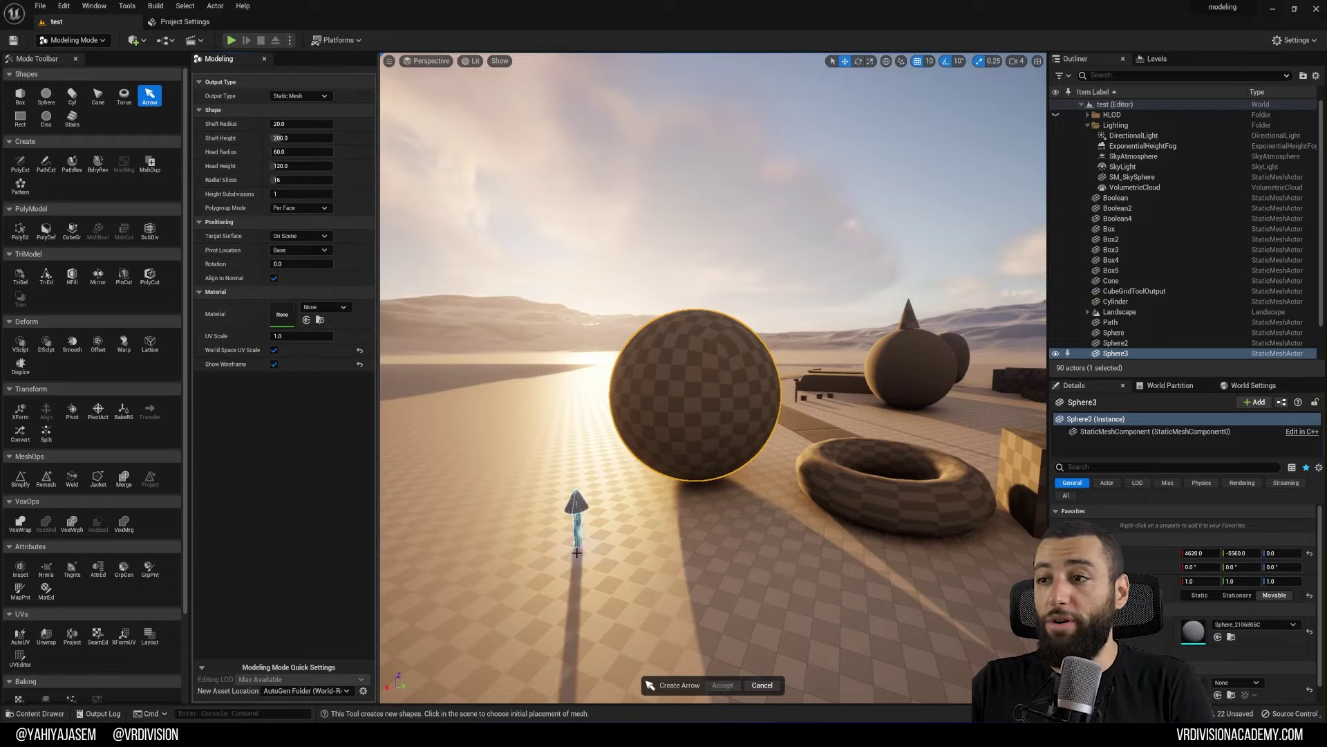
pyautogui.click(577, 552)
pyautogui.moveTo(577, 553); pyautogui.dragTo(553, 574, button='right')
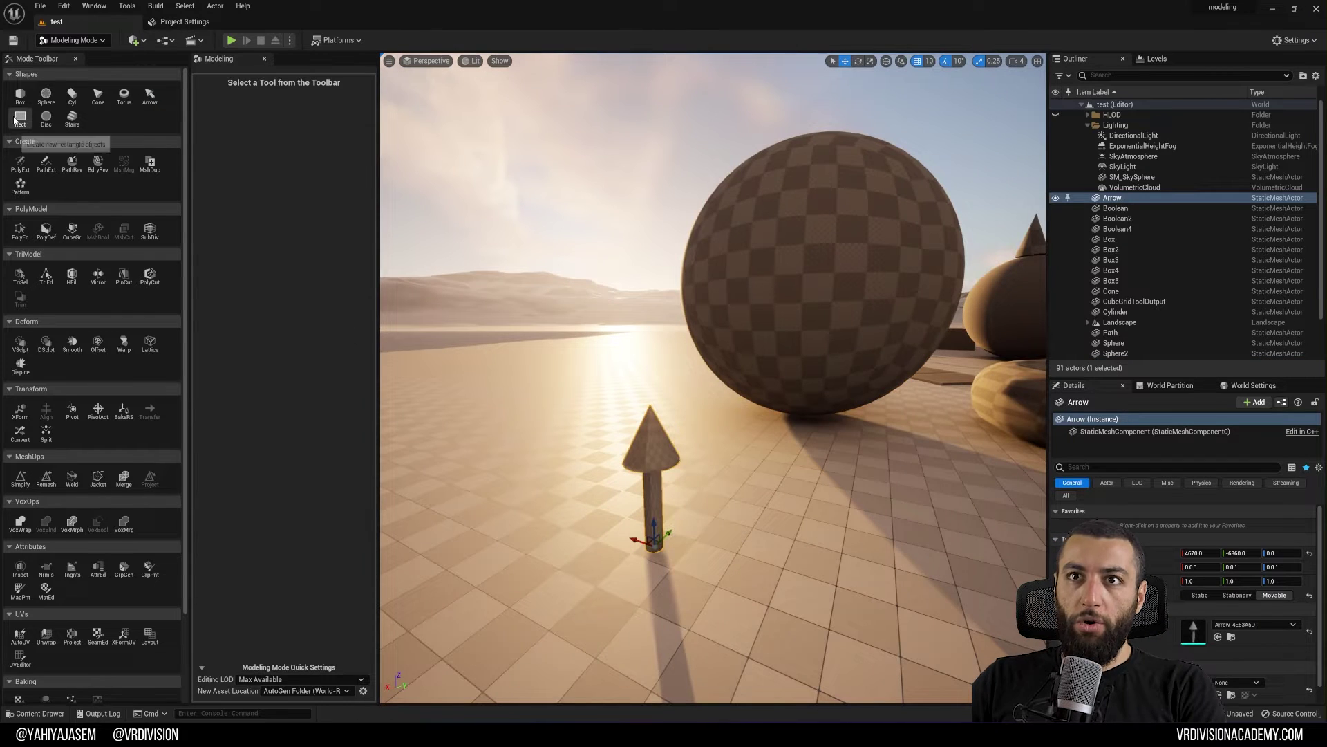
# - Create a 100 × 100 rectangle on the ground beside the arrow and raise it to a Z location of 450
pyautogui.moveTo(520, 541); pyautogui.dragTo(456, 588, button='right')
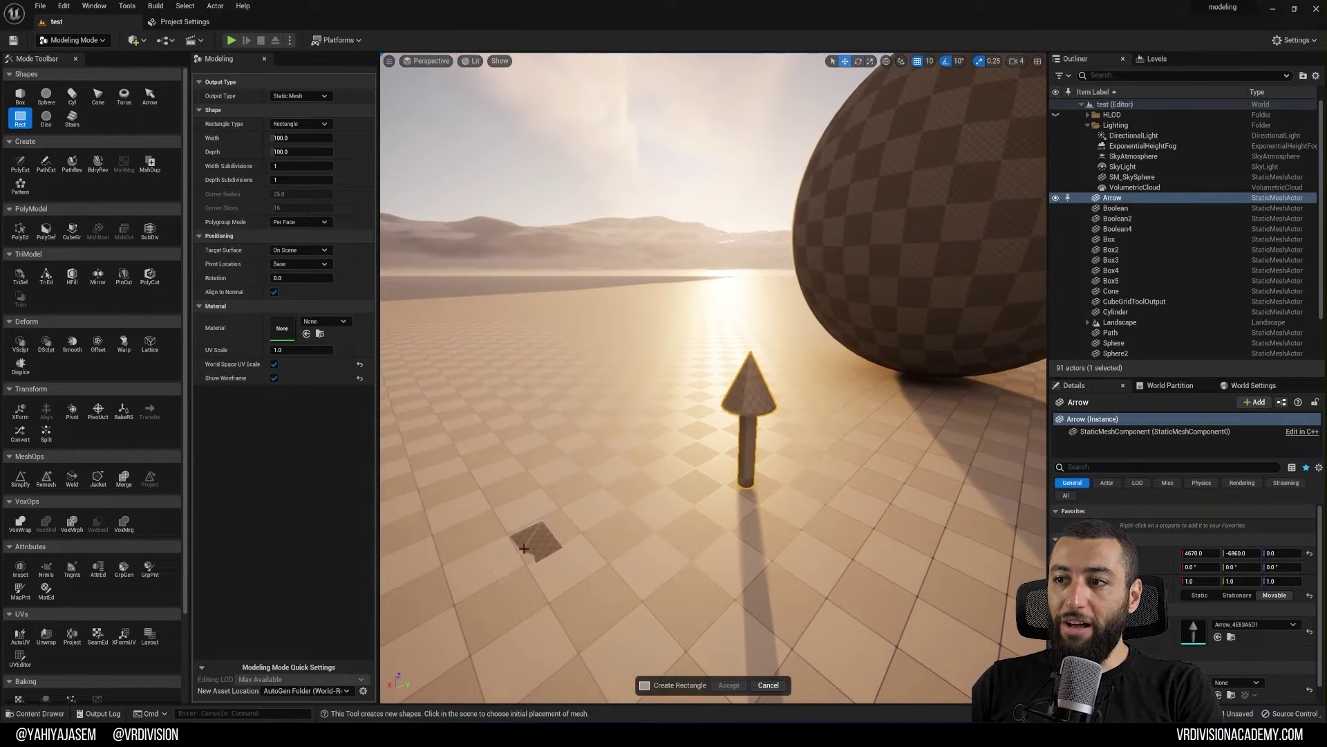
pyautogui.click(517, 549)
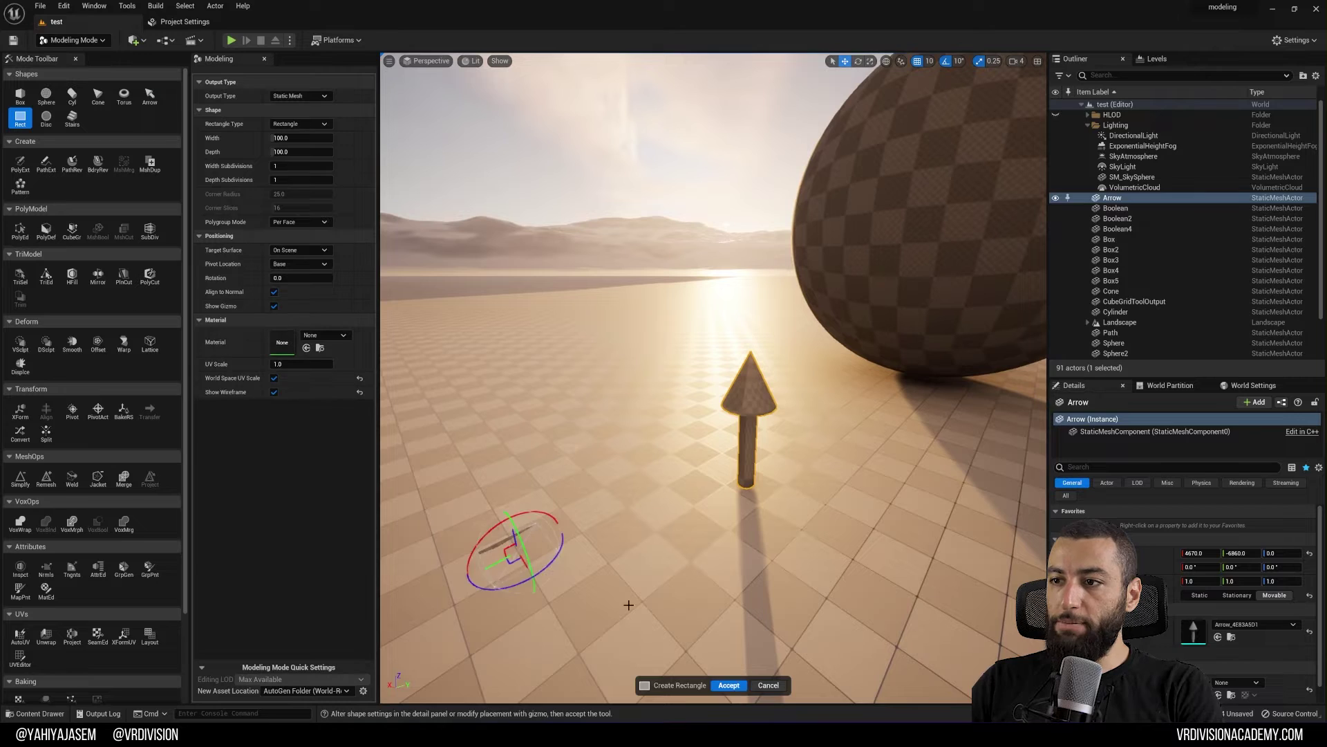
pyautogui.click(728, 685)
pyautogui.moveTo(512, 528); pyautogui.dragTo(450, 262)
pyautogui.press('f')
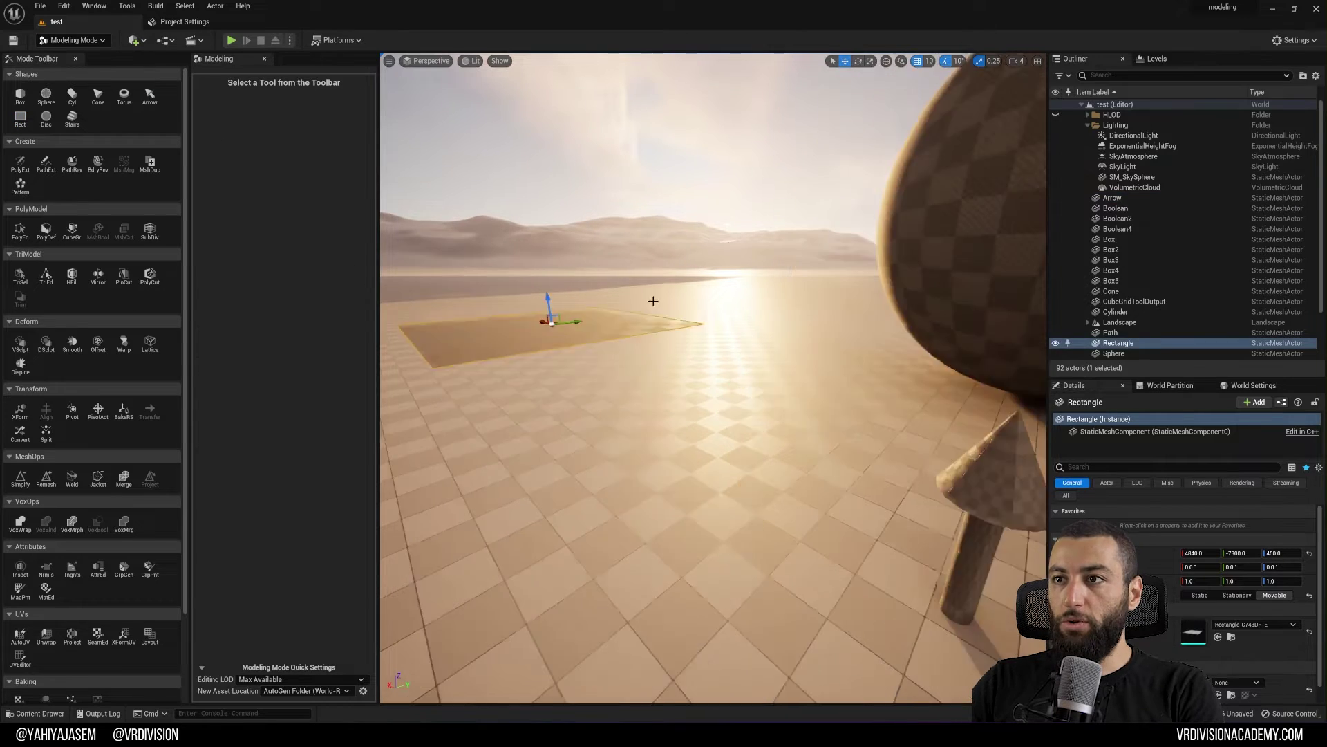
pyautogui.keyDown('alt'); pyautogui.moveTo(652, 300); pyautogui.dragTo(684, 276); pyautogui.keyUp('alt')
pyautogui.keyDown('alt'); pyautogui.moveTo(553, 412); pyautogui.dragTo(623, 413); pyautogui.keyUp('alt')
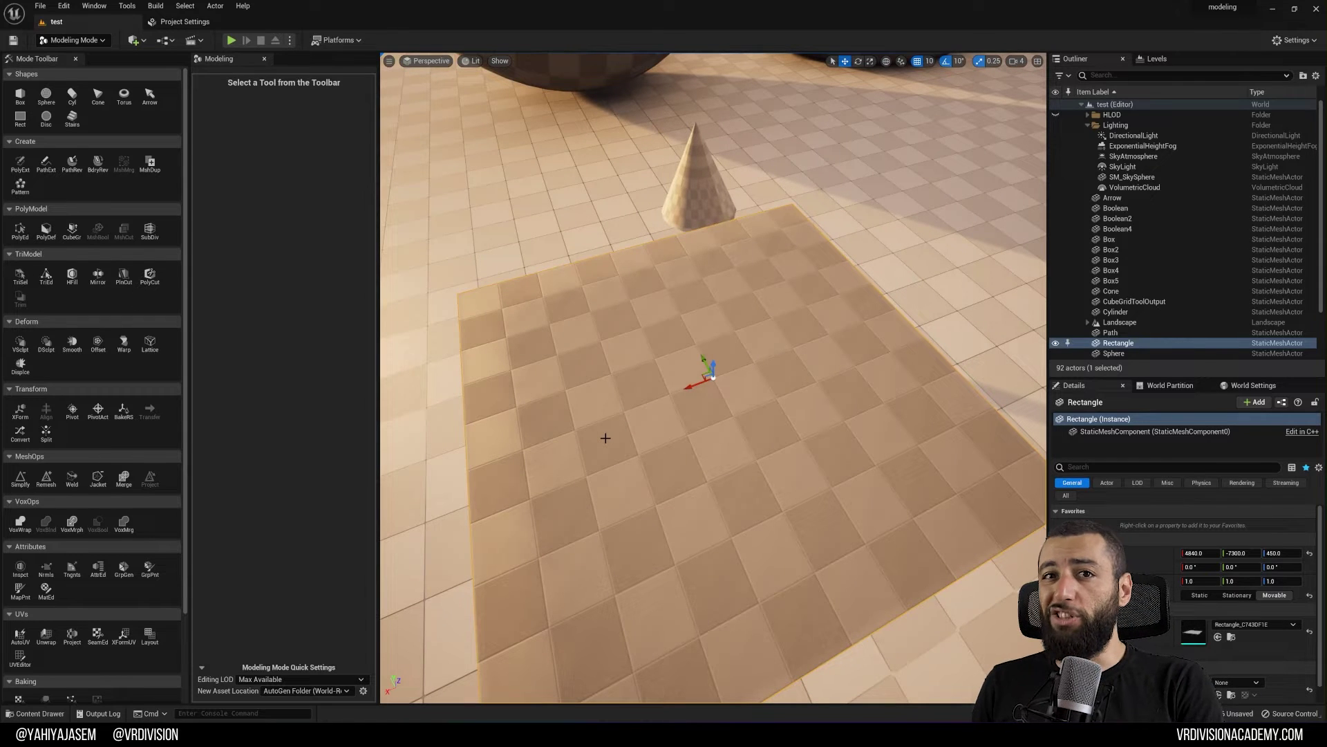
pyautogui.keyDown('alt'); pyautogui.moveTo(621, 477); pyautogui.dragTo(537, 433); pyautogui.keyUp('alt')
# - Set up a second 100 × 100 rectangle with increased Width Subdivisions, Depth Subdivisions of 100 and Show Wireframe disabled
pyautogui.click(20, 118)
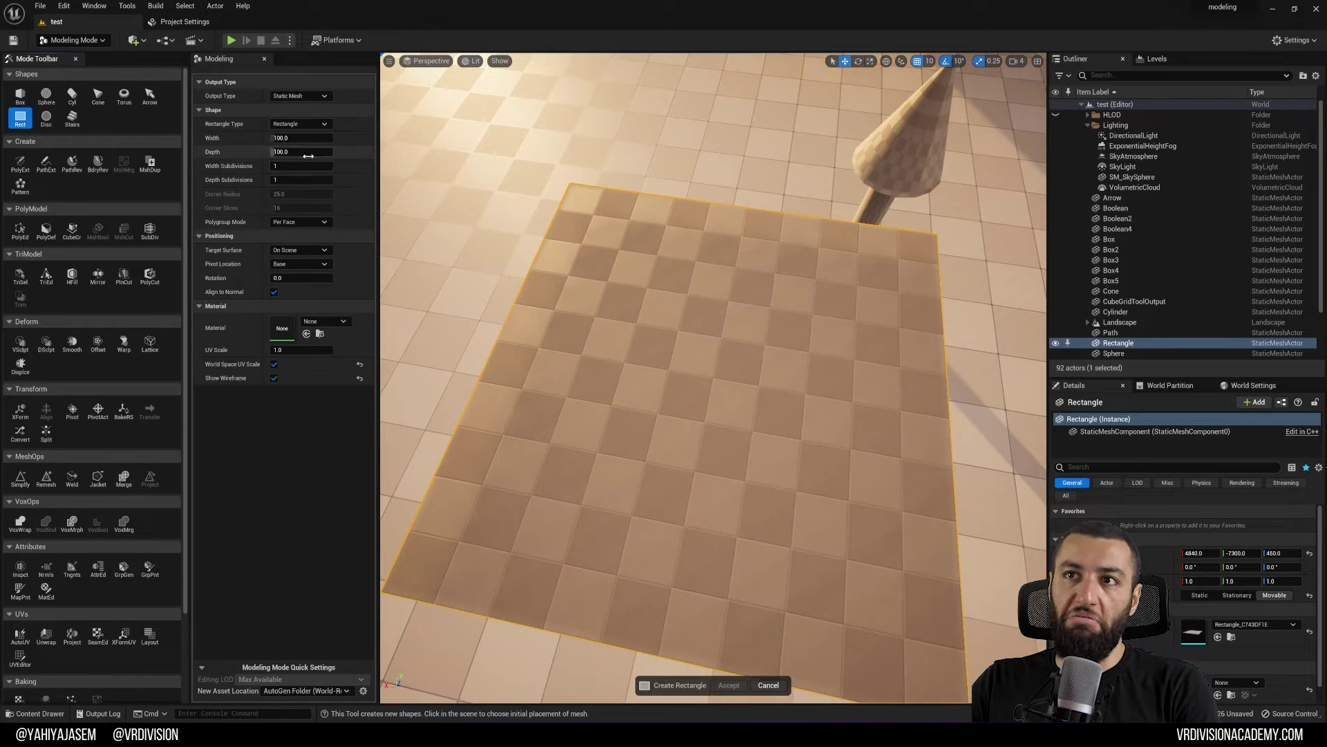
pyautogui.moveTo(275, 166); pyautogui.dragTo(289, 166)
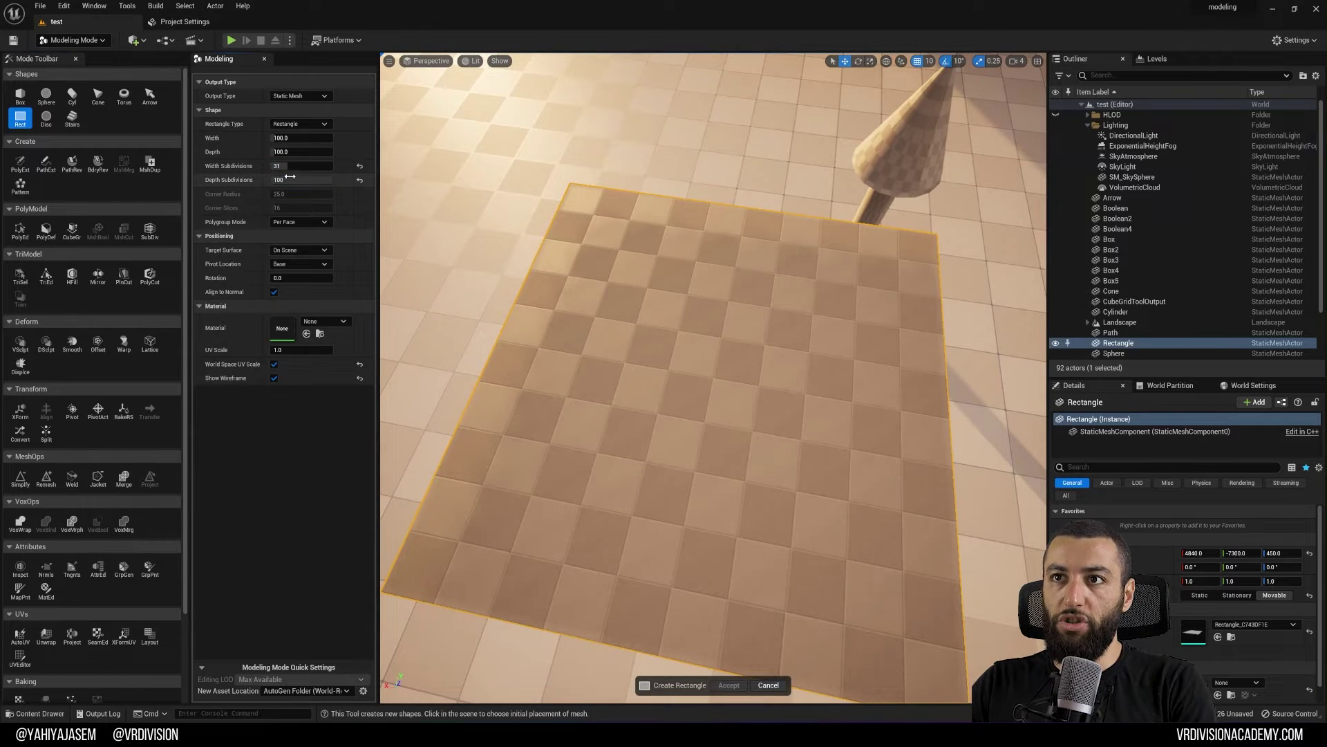
pyautogui.moveTo(288, 166); pyautogui.dragTo(326, 166)
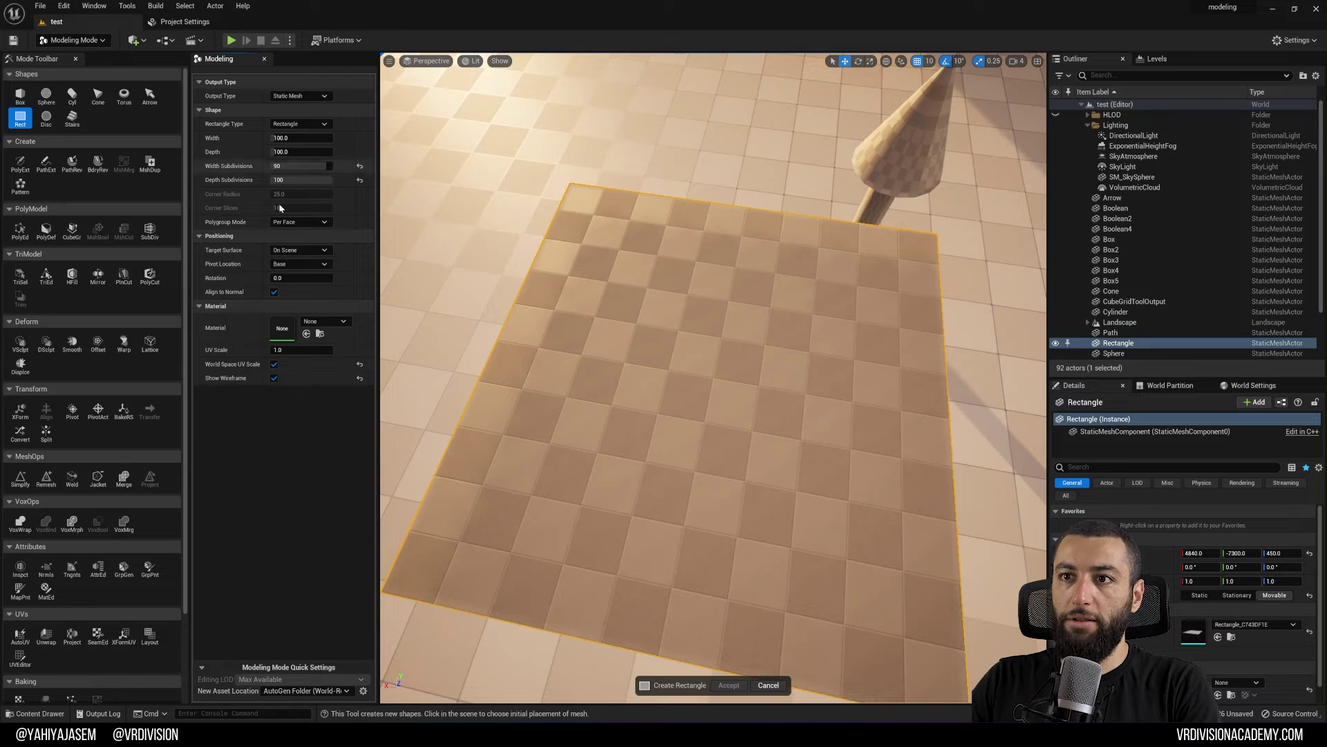
pyautogui.click(274, 378)
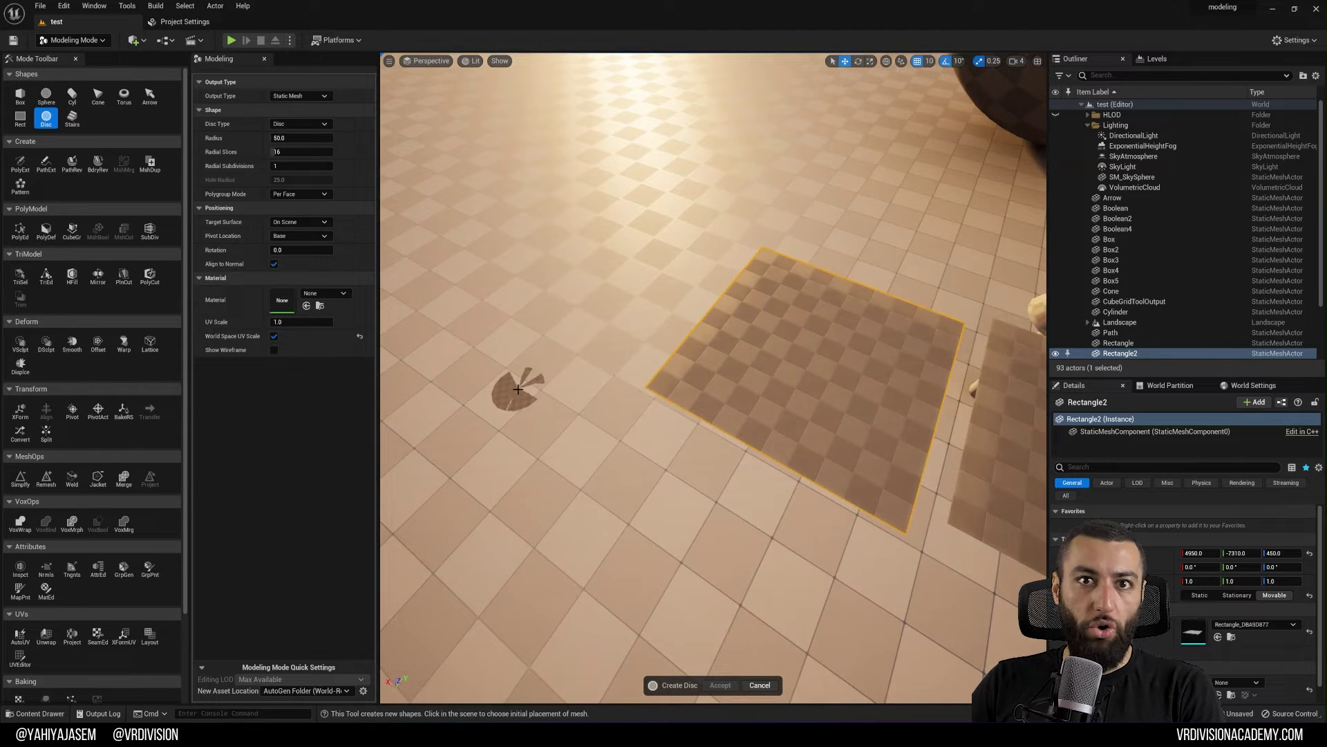
# - Place a disc of radius 50 at the second rectangle's corner, move it clear of the rectangle and accept it
pyautogui.click(688, 385)
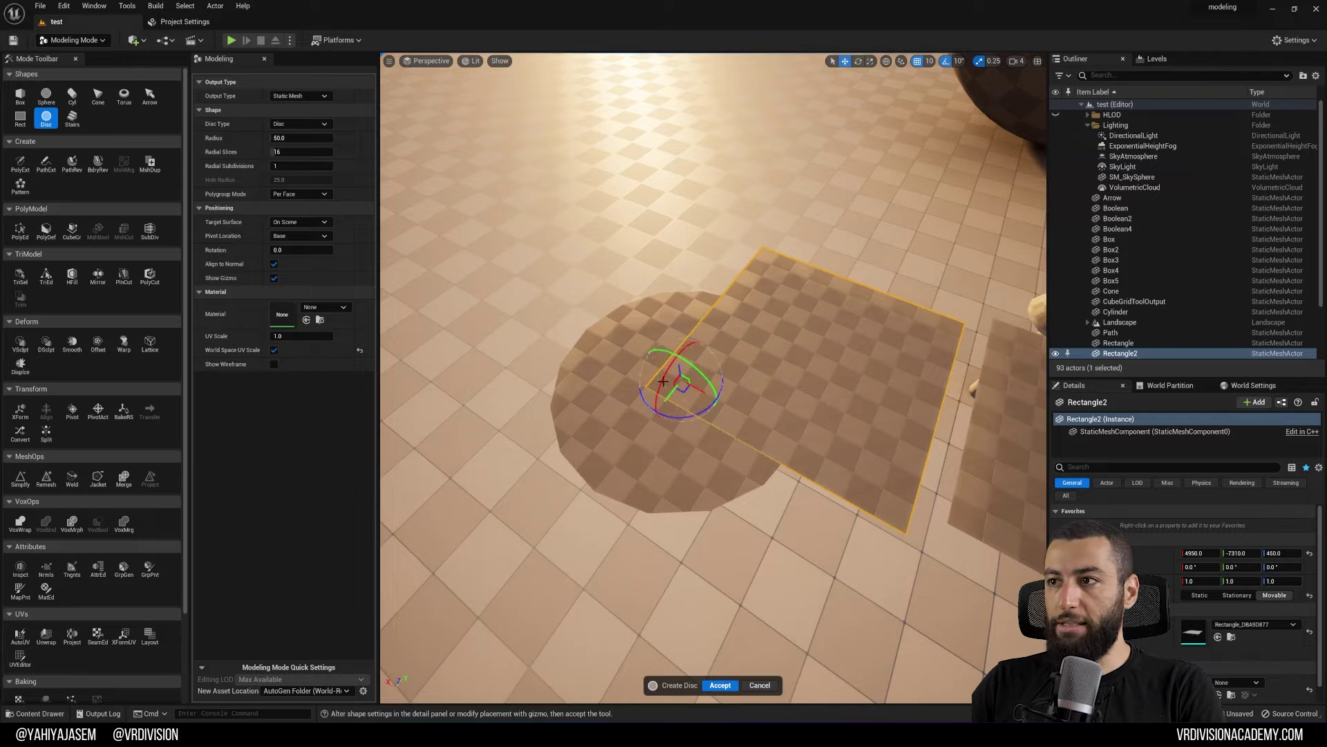
pyautogui.moveTo(692, 387); pyautogui.dragTo(574, 318)
pyautogui.moveTo(619, 421); pyautogui.dragTo(709, 562, button='right')
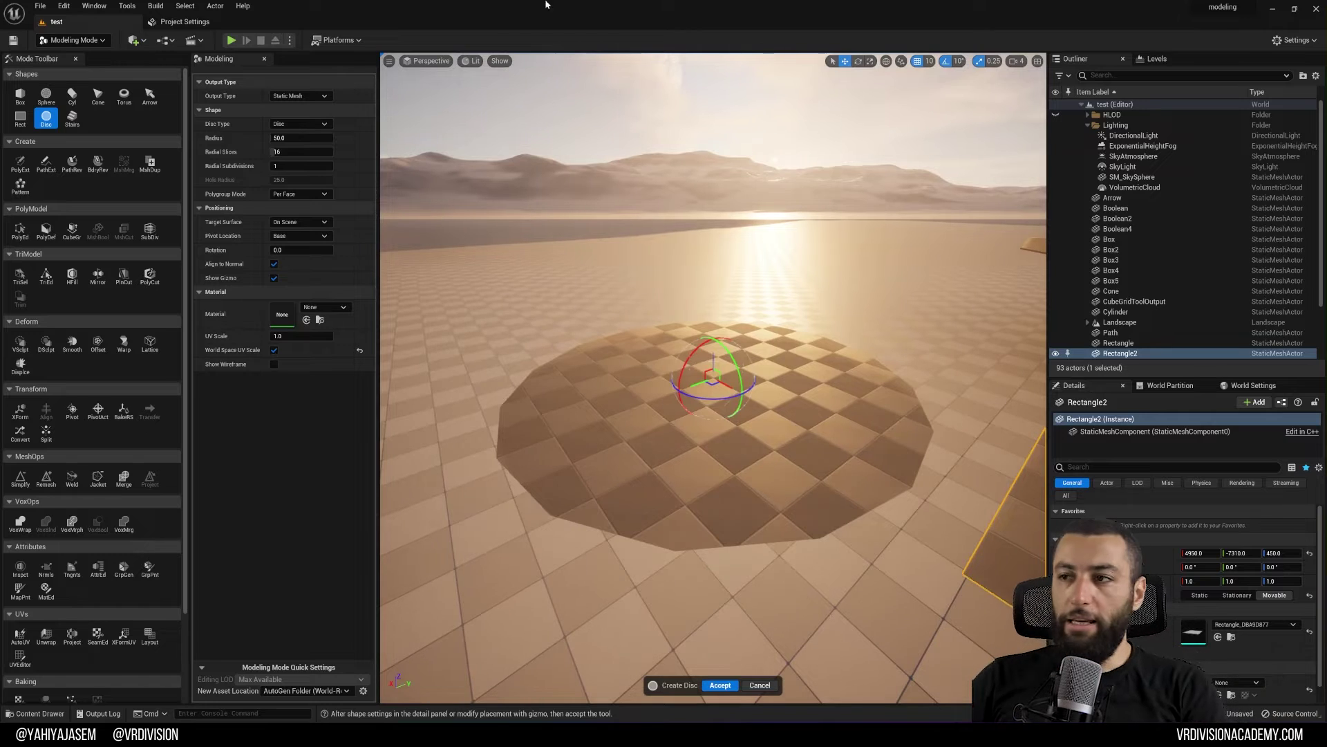
pyautogui.moveTo(573, 360); pyautogui.dragTo(560, 387, button='right')
pyautogui.click(714, 686)
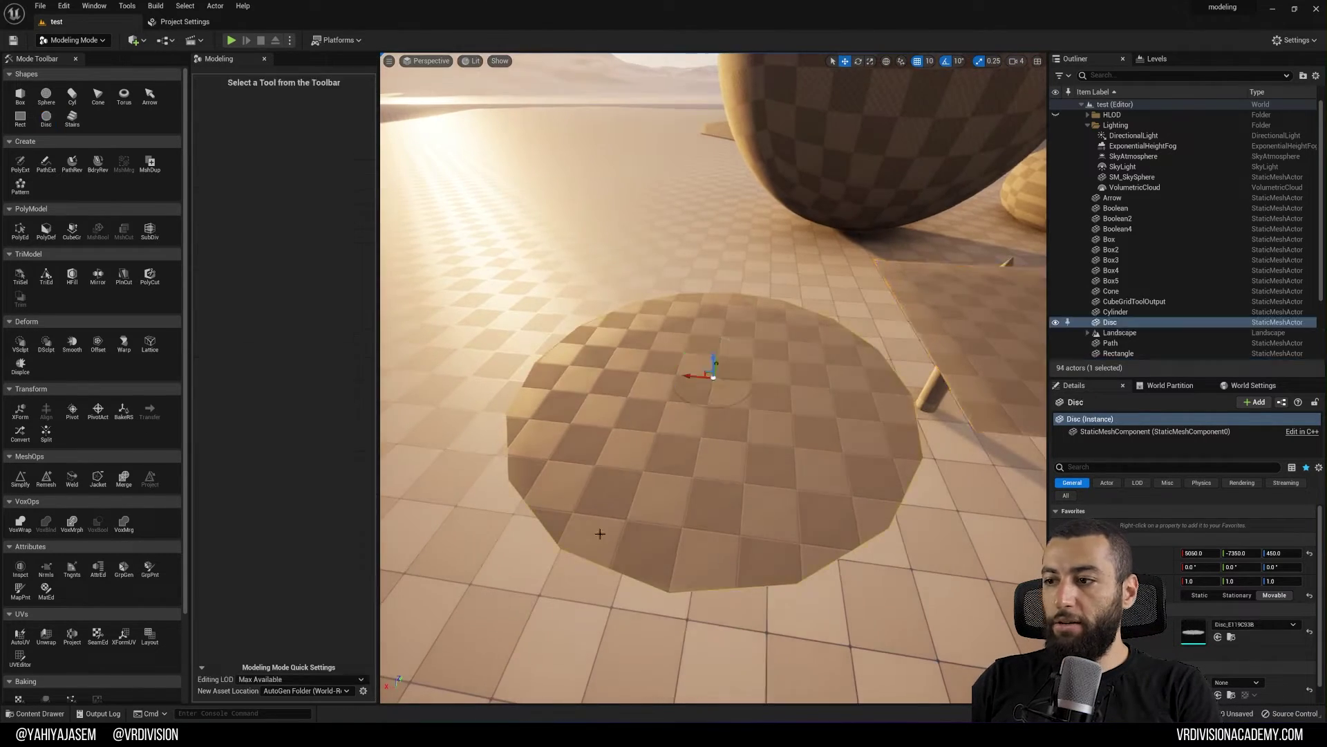
# - Start linear stairs on the open ground with 20 steps and a step width of 500, using World Space UV Scale
pyautogui.click(72, 118)
pyautogui.moveTo(717, 309); pyautogui.dragTo(620, 434, button='right')
pyautogui.scroll(8, 620, 434)
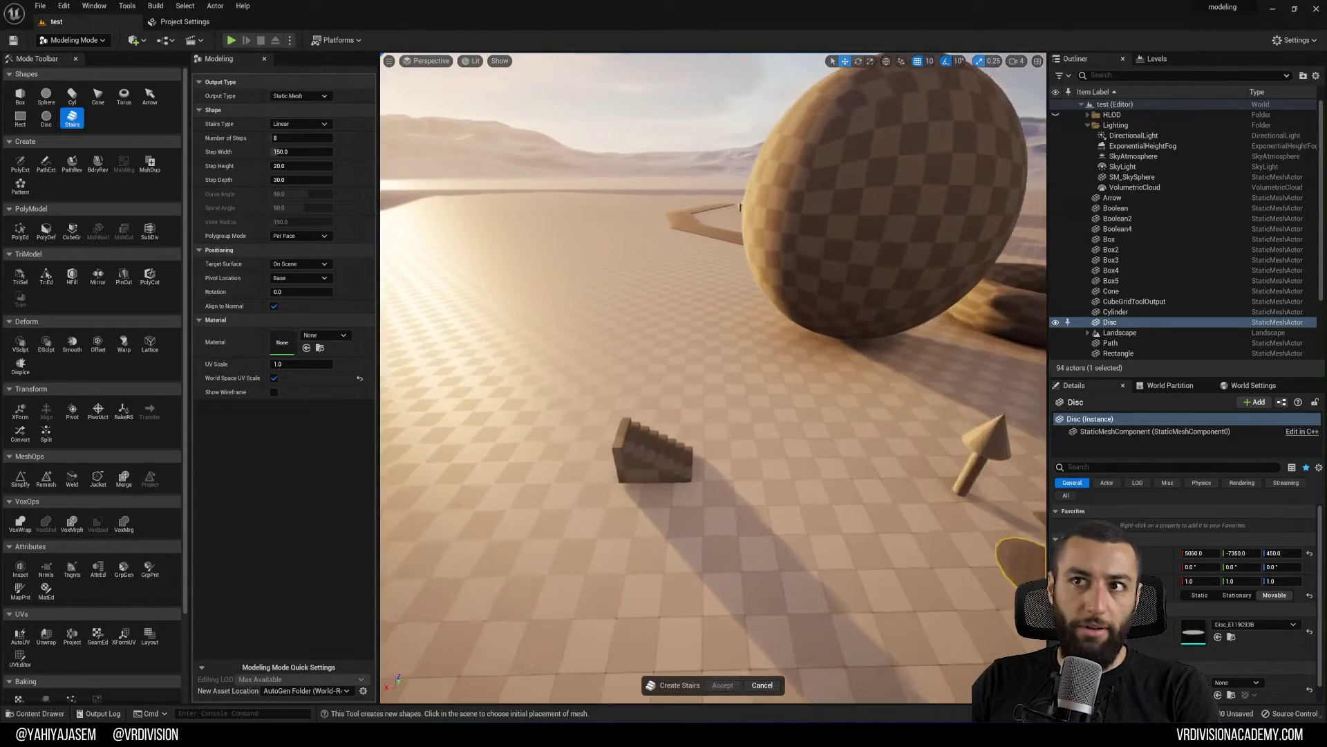
pyautogui.press('w')
pyautogui.moveTo(674, 408); pyautogui.dragTo(645, 360, button='right')
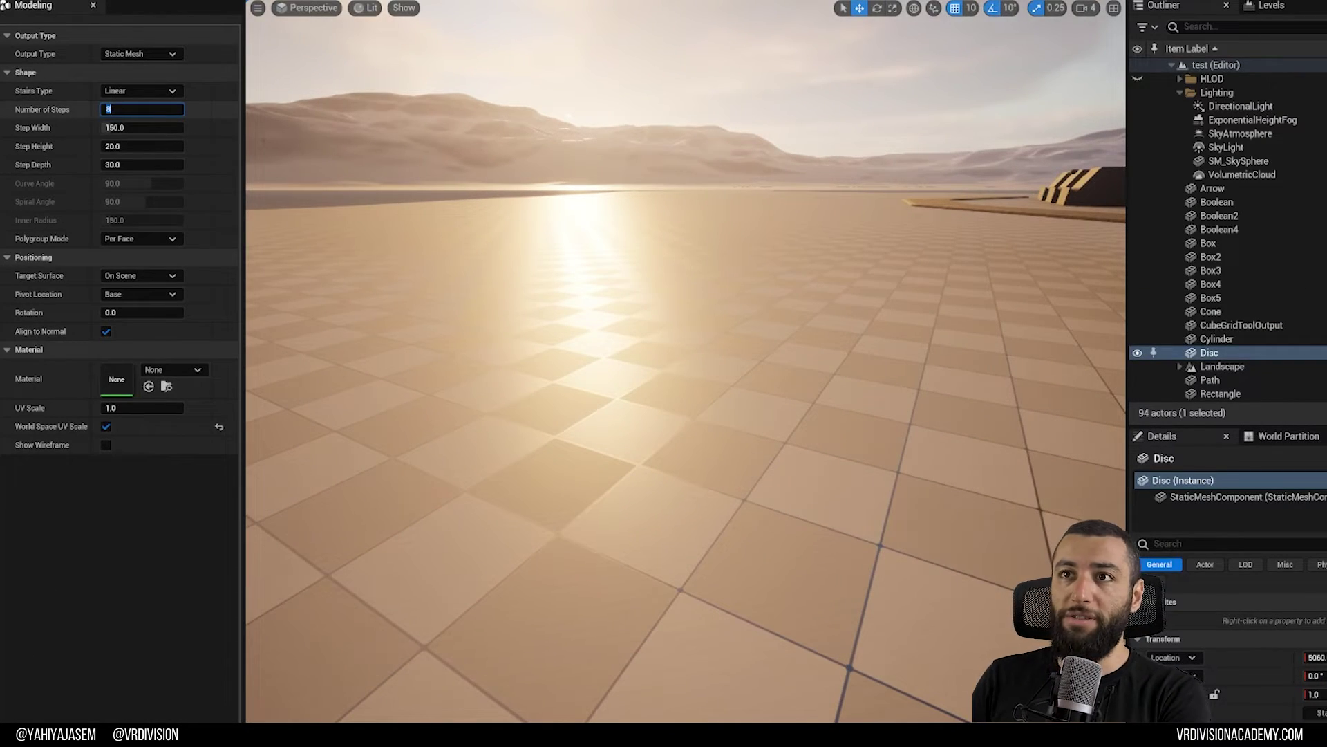
pyautogui.click(142, 128)
pyautogui.write('2')
pyautogui.press('Return')
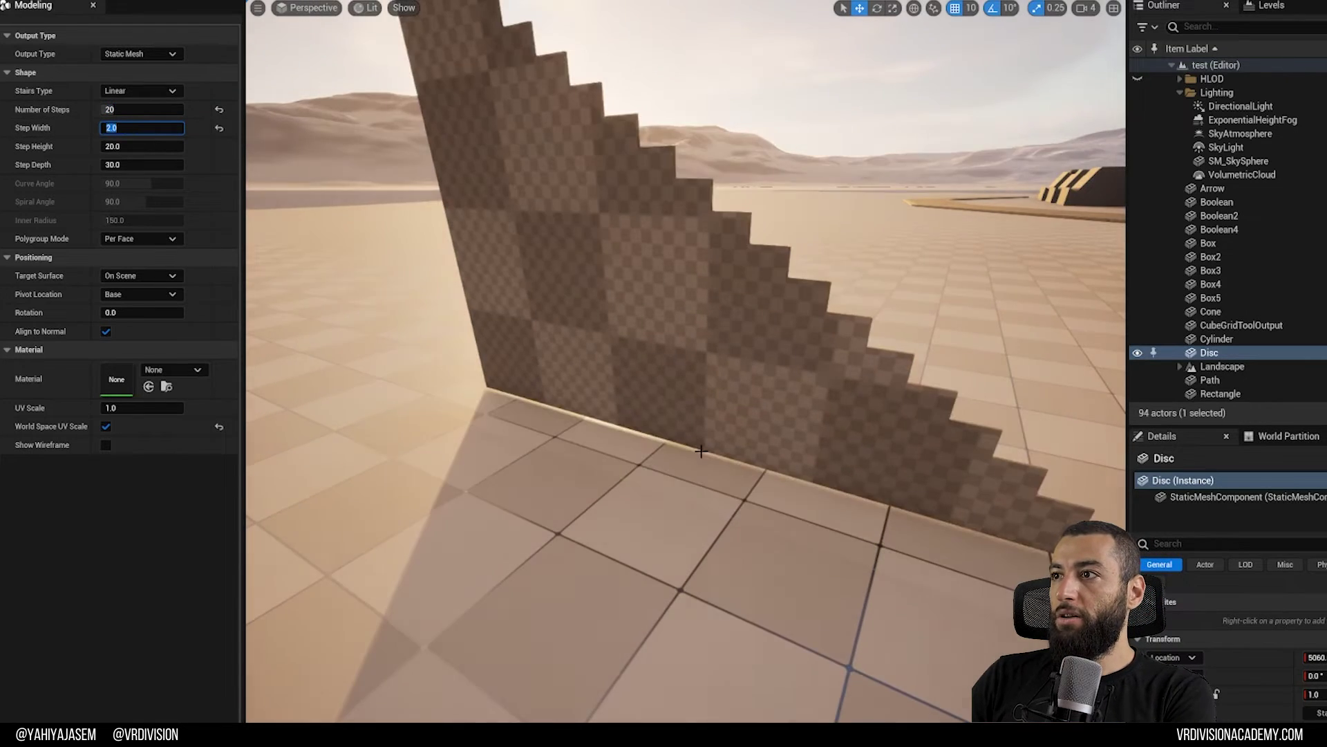
pyautogui.write('500')
pyautogui.press('Return')
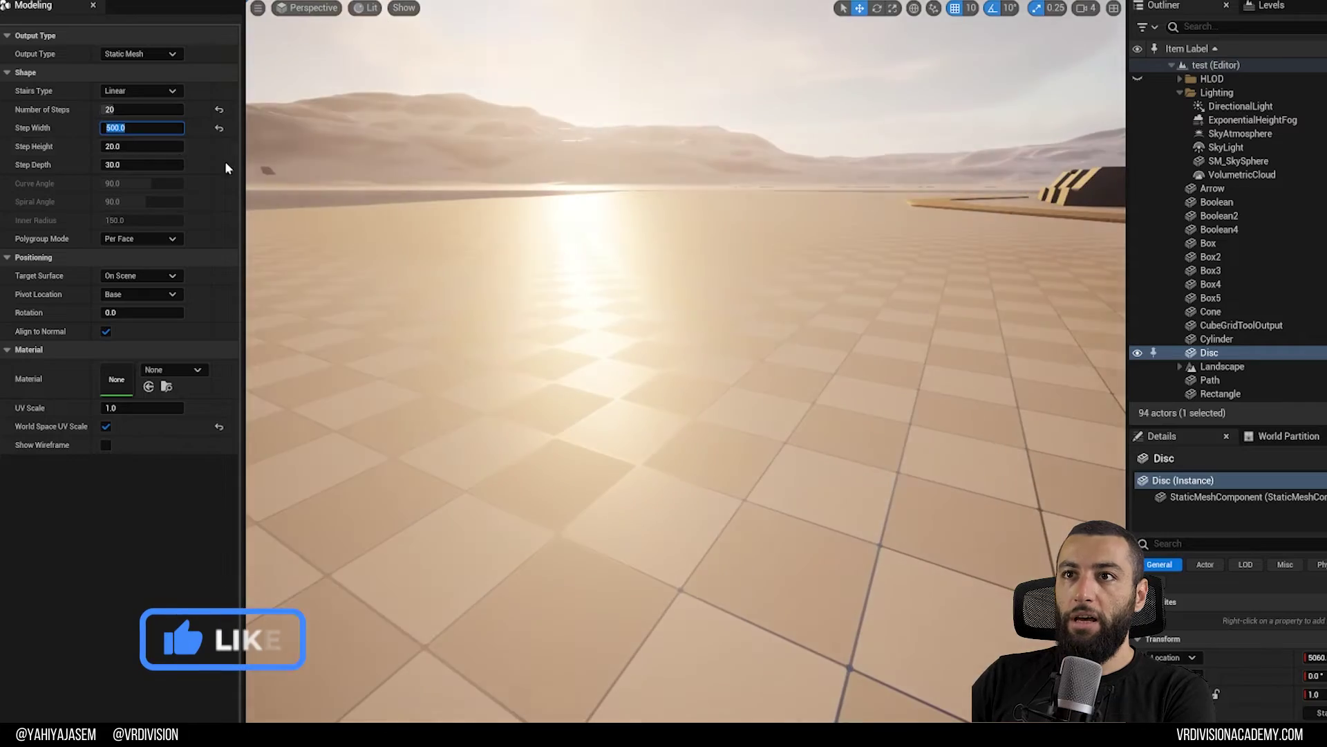
# - Set the step height to 10 and place the linear stairs on the open ground
pyautogui.click(142, 146)
pyautogui.write('10')
pyautogui.press('Return')
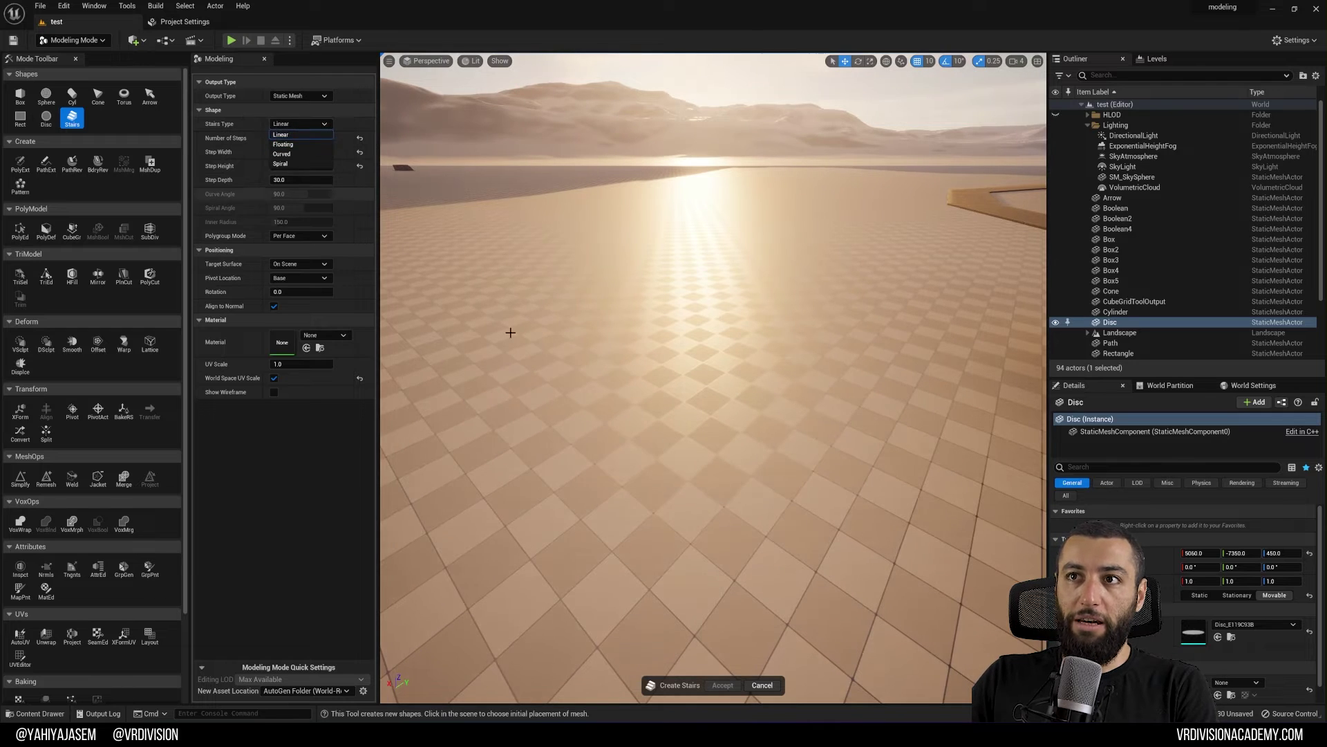
pyautogui.click(641, 371)
pyautogui.press('f')
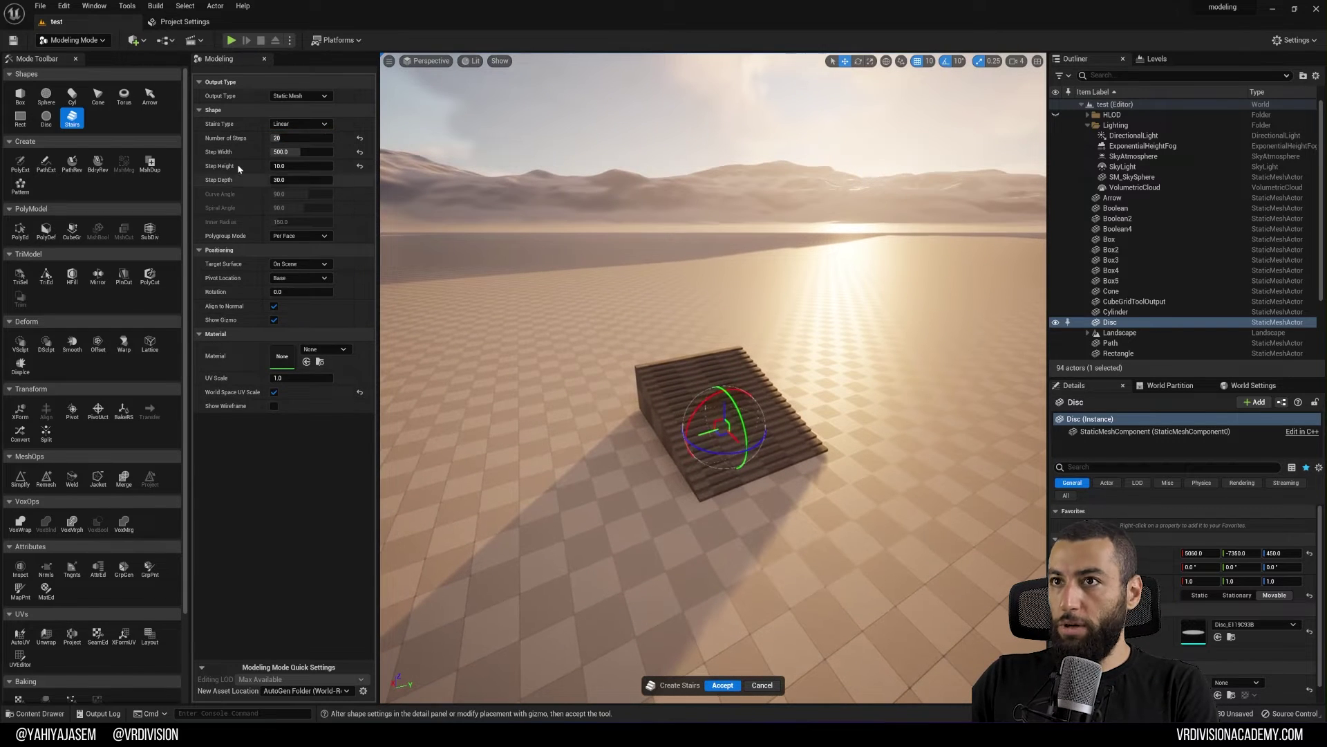
# - Try the Floating and Curved stairs types on the placed staircase
pyautogui.click(300, 124)
pyautogui.click(284, 145)
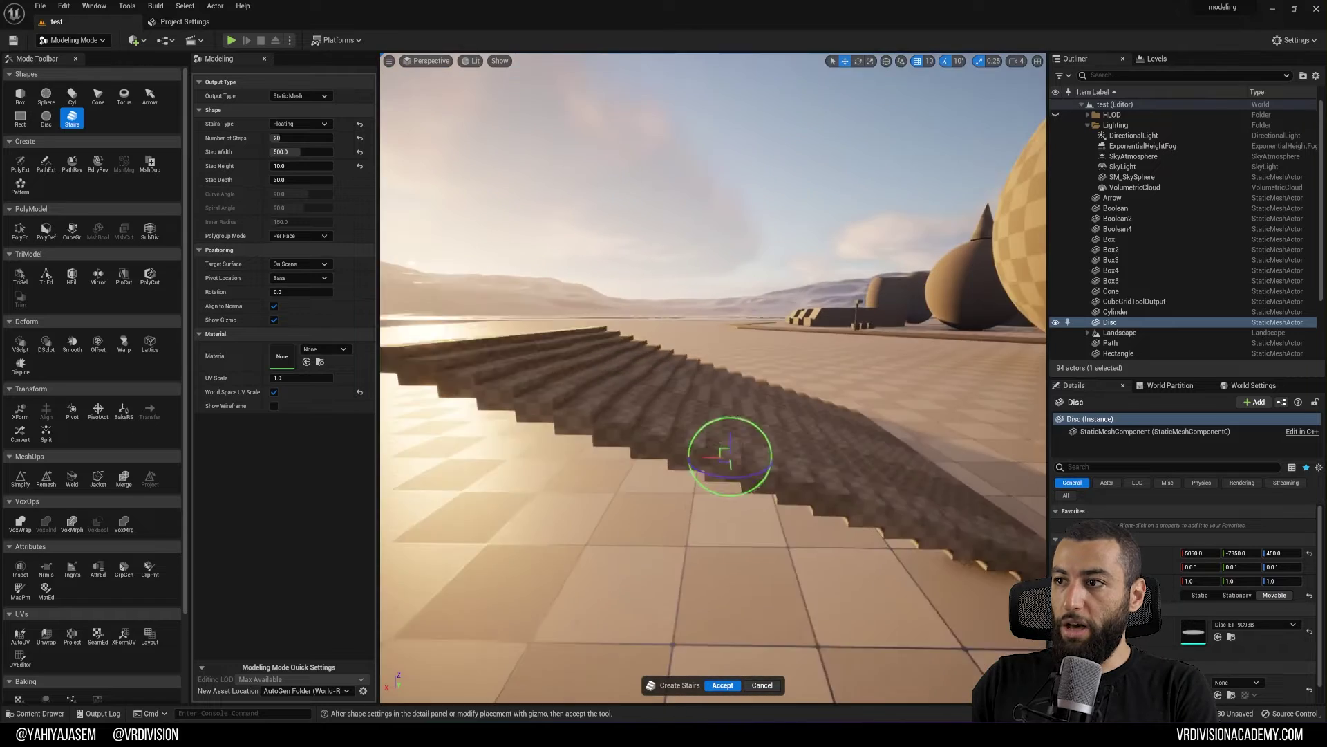
pyautogui.moveTo(685, 368); pyautogui.dragTo(685, 368, button='right')
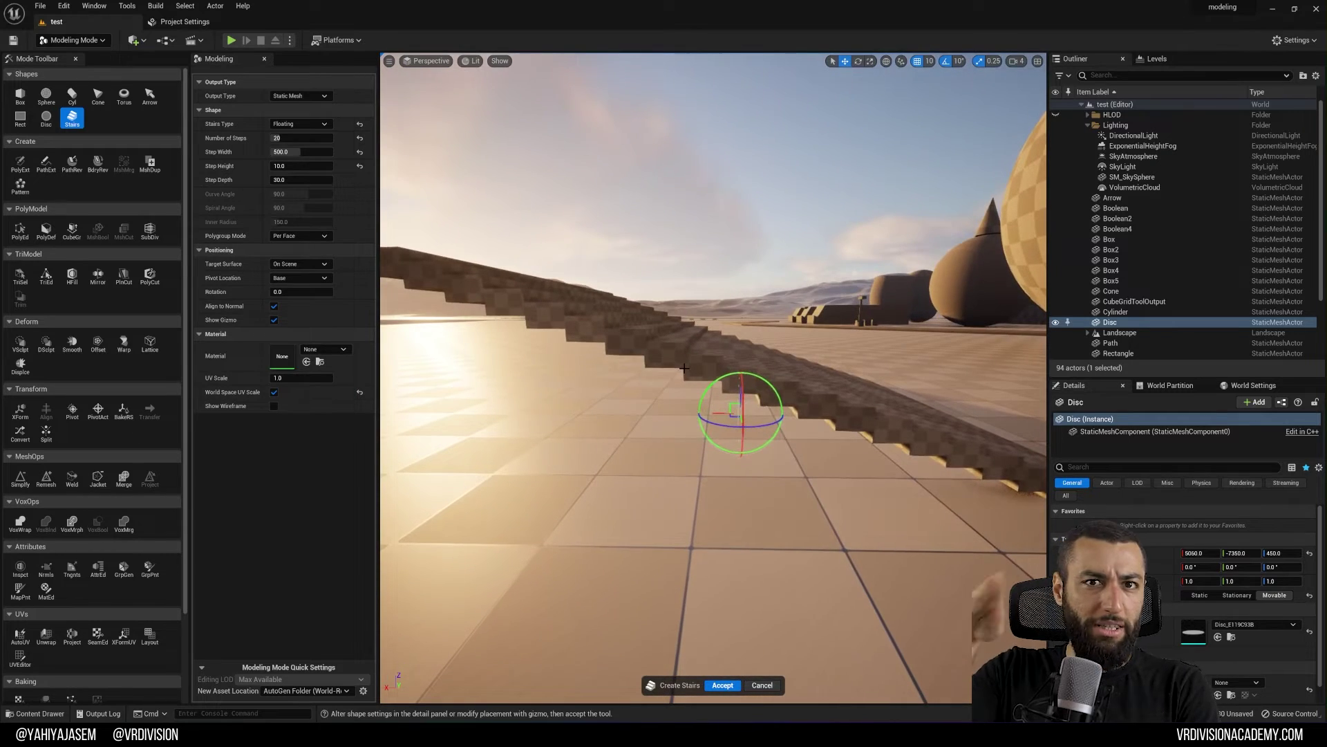
pyautogui.click(280, 135)
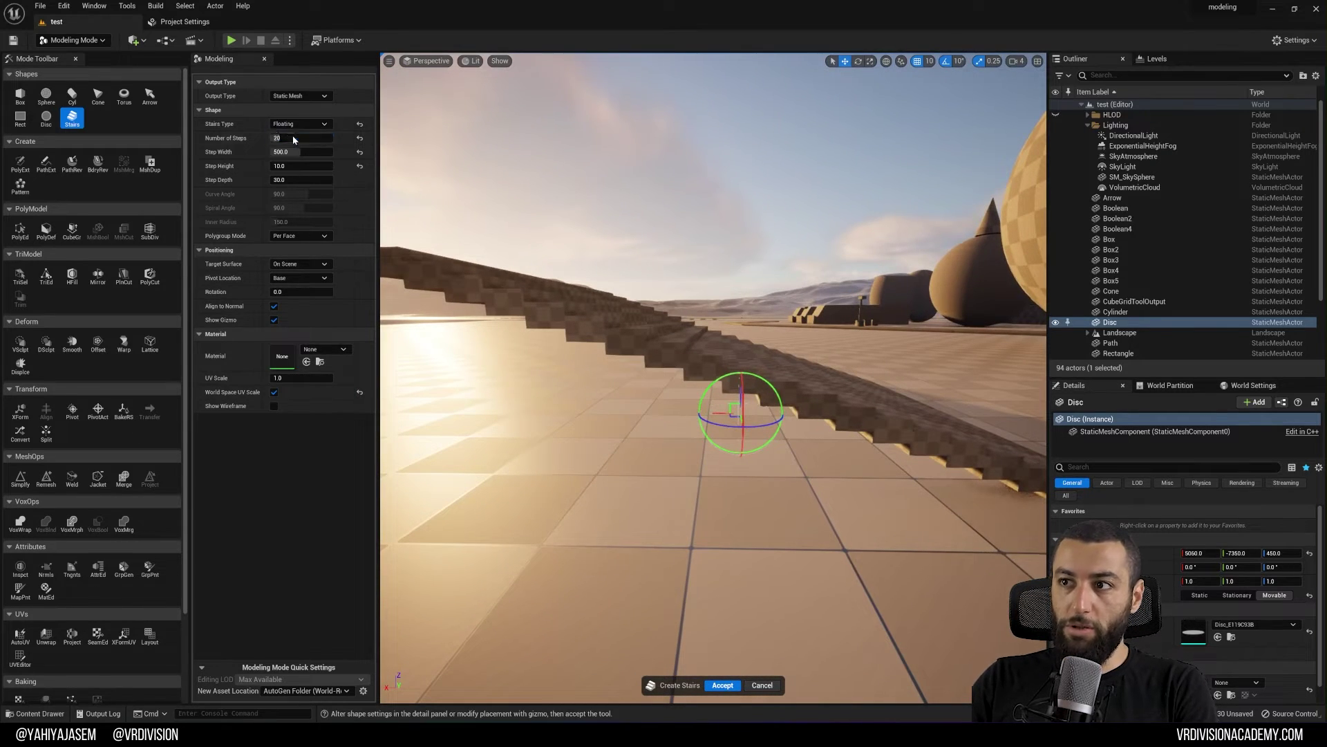
pyautogui.click(303, 124)
pyautogui.click(289, 144)
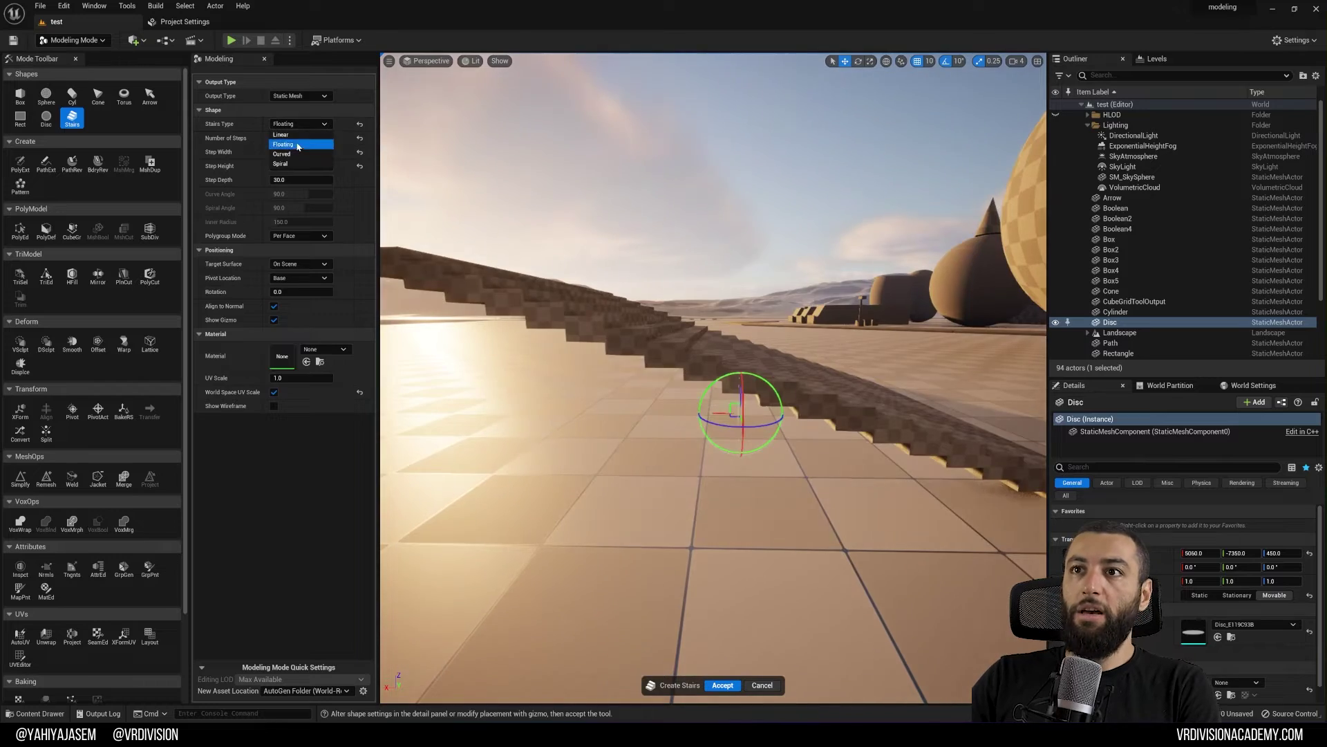
pyautogui.click(281, 153)
pyautogui.moveTo(459, 229); pyautogui.dragTo(459, 228, button='right')
# - Set the stairs type to Spiral with a spiral angle of 90 and accept the staircase
pyautogui.click(313, 120)
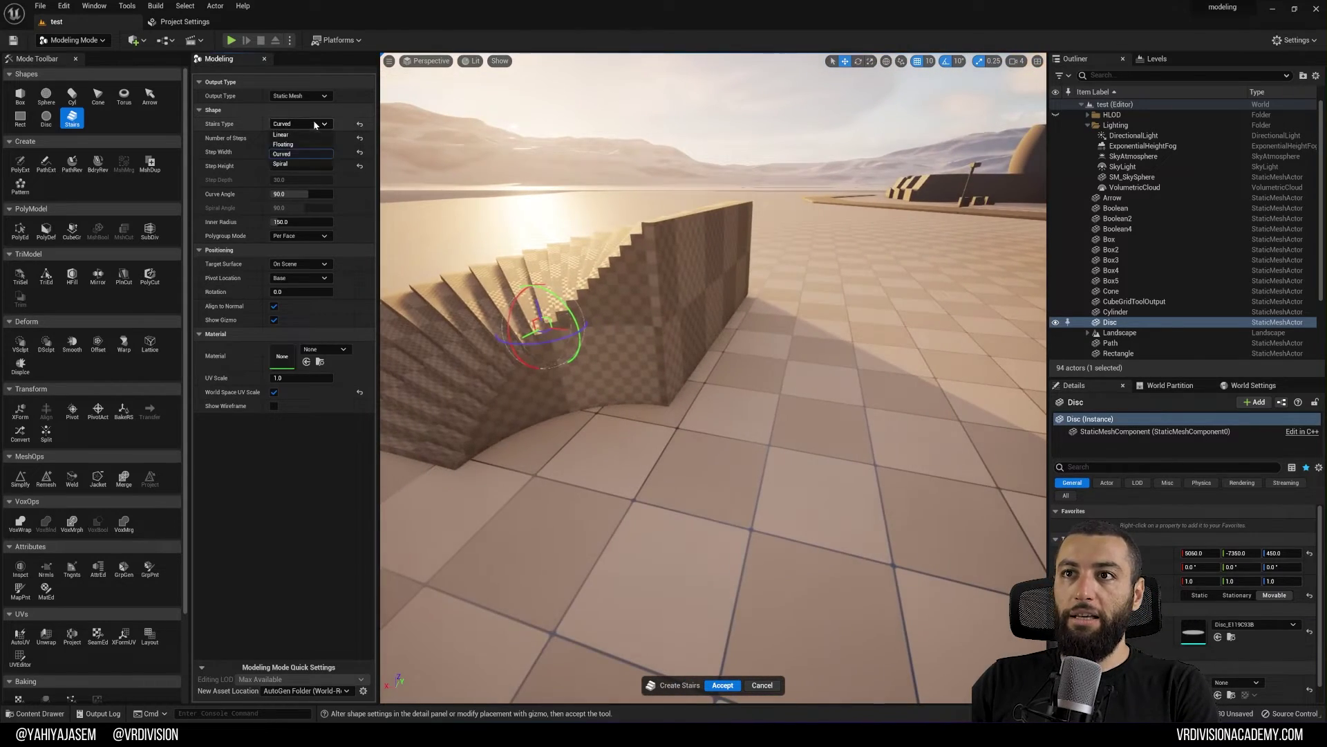
pyautogui.click(280, 163)
pyautogui.moveTo(658, 297); pyautogui.dragTo(657, 297, button='right')
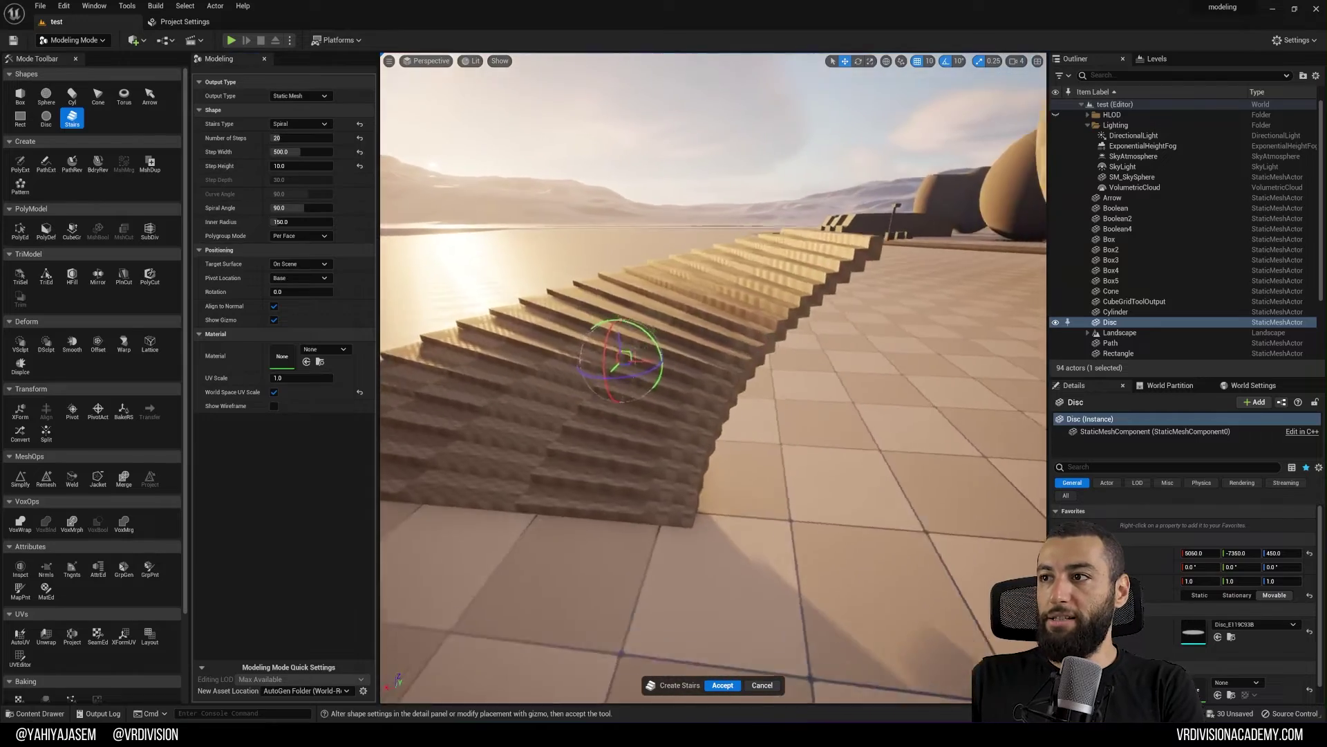
pyautogui.moveTo(783, 332); pyautogui.dragTo(752, 253, button='right')
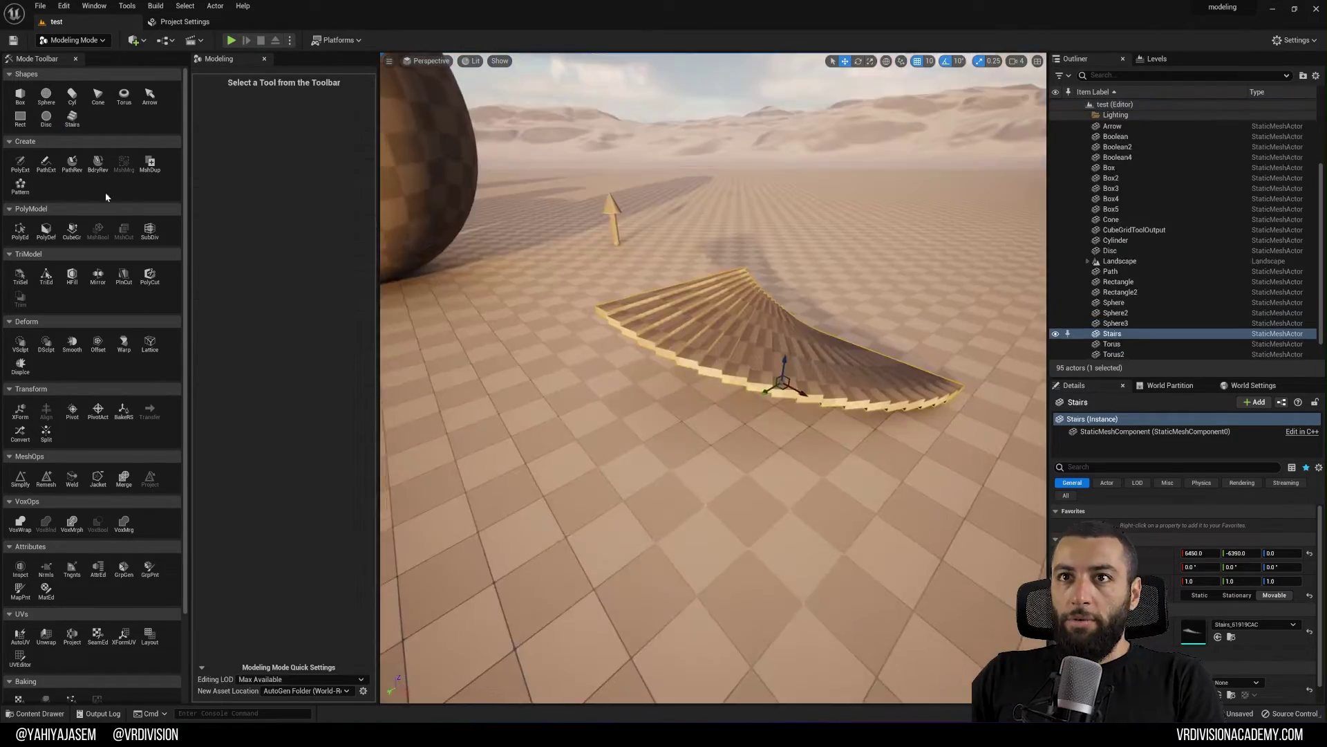
# - Create a second spiral staircase beside the first one with Polygroup Mode set to Per Shape
pyautogui.click(72, 118)
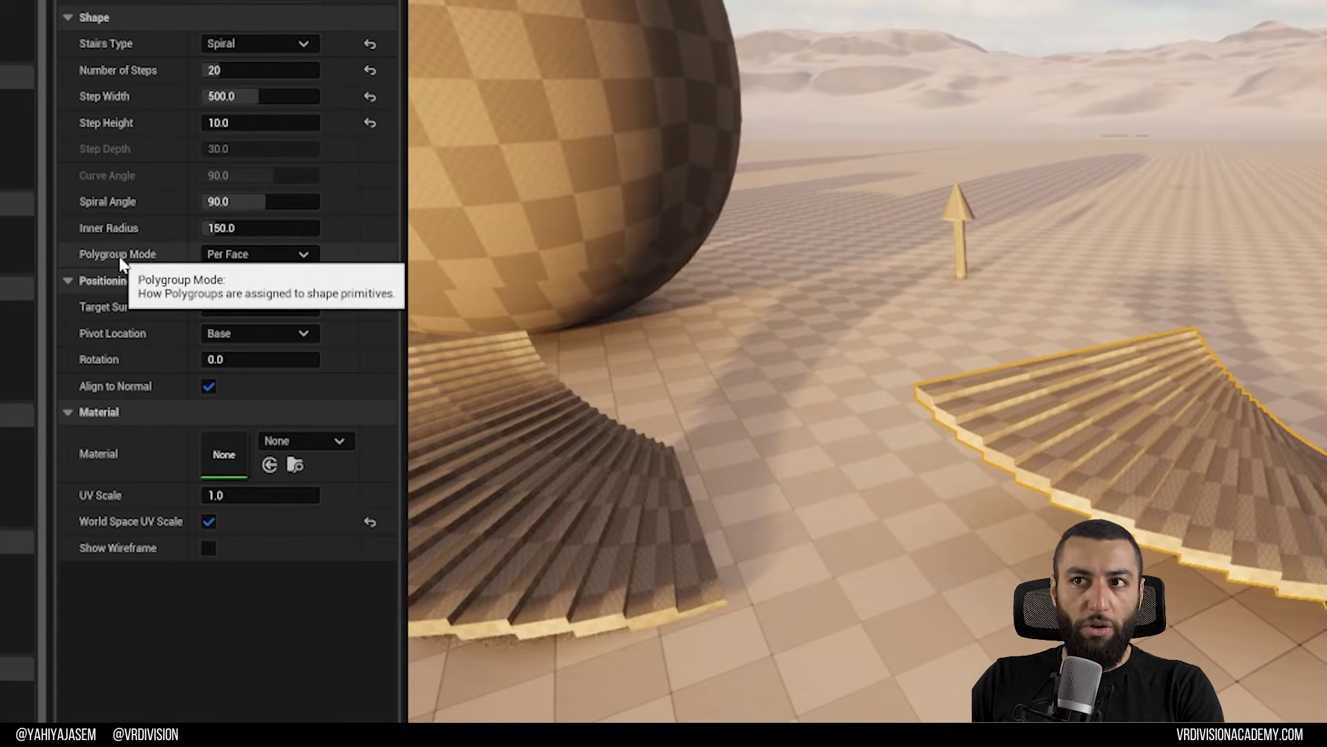
pyautogui.click(218, 255)
pyautogui.click(261, 277)
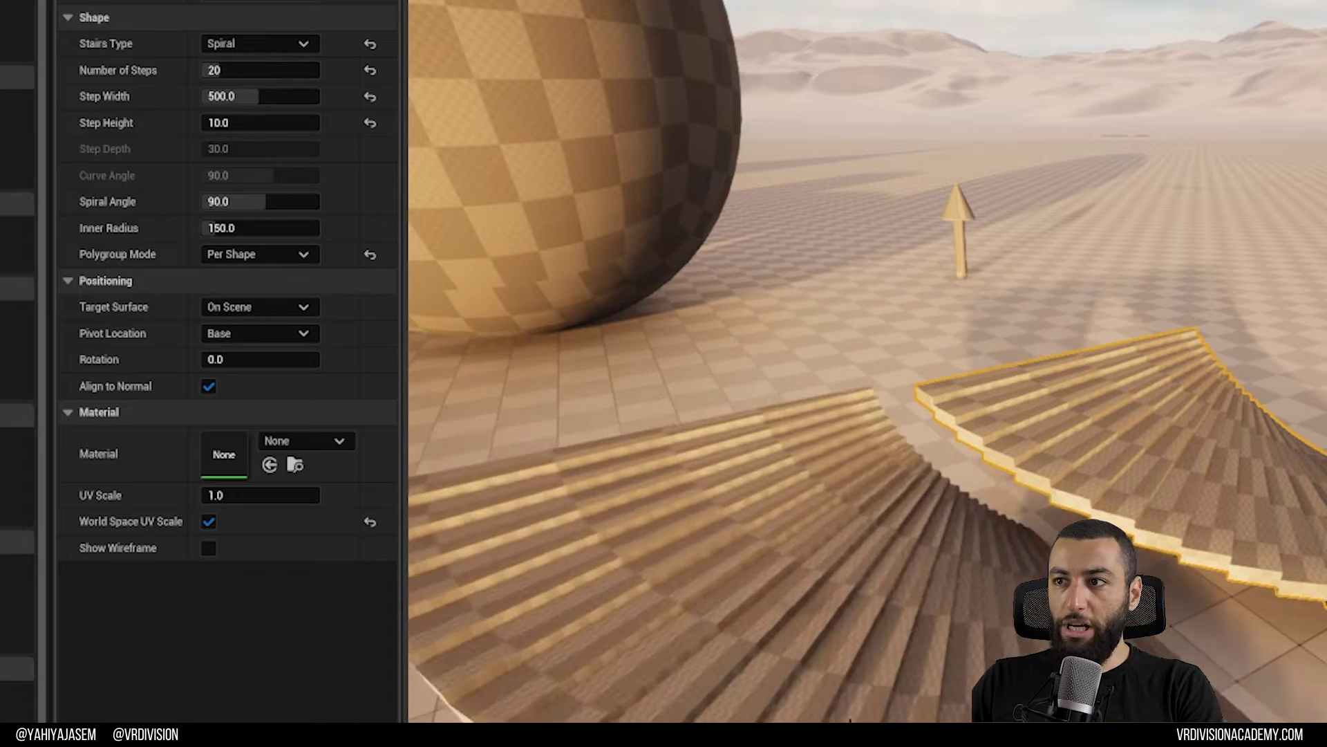
pyautogui.click(630, 639)
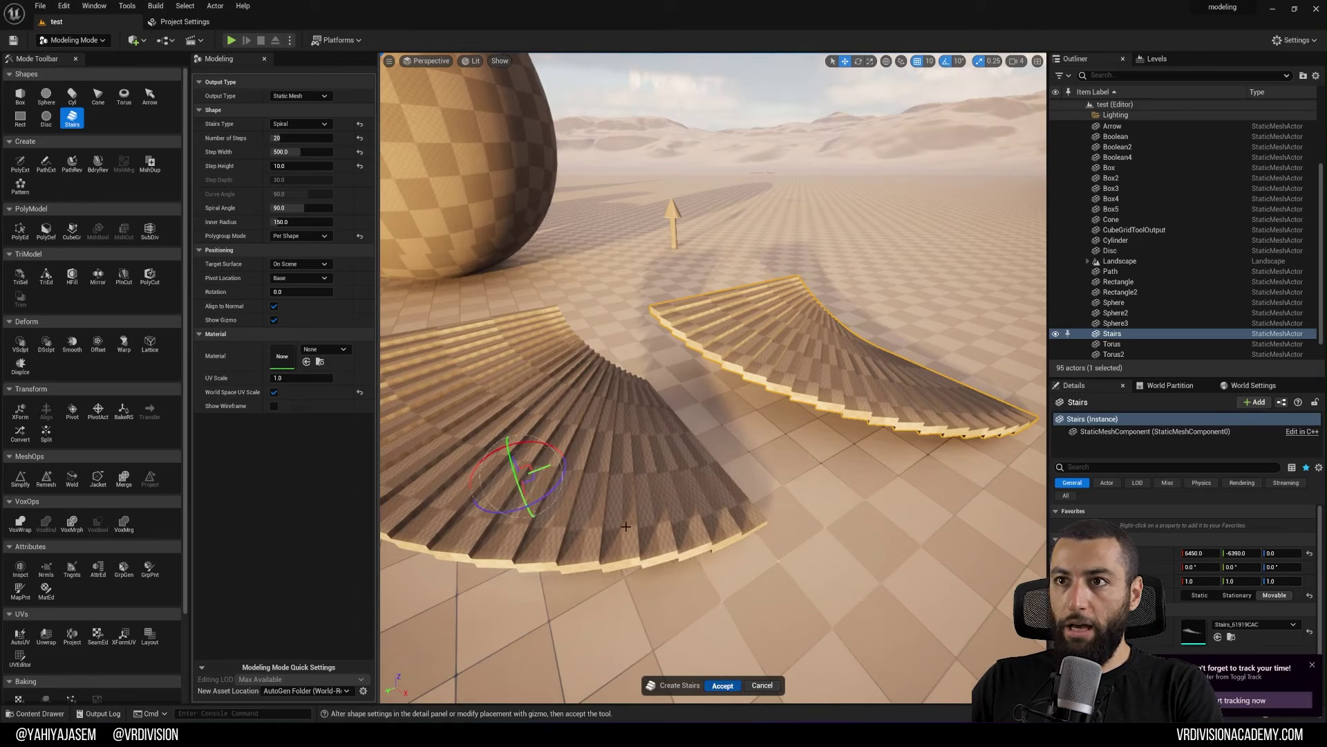
pyautogui.press('Return')
pyautogui.press('f')
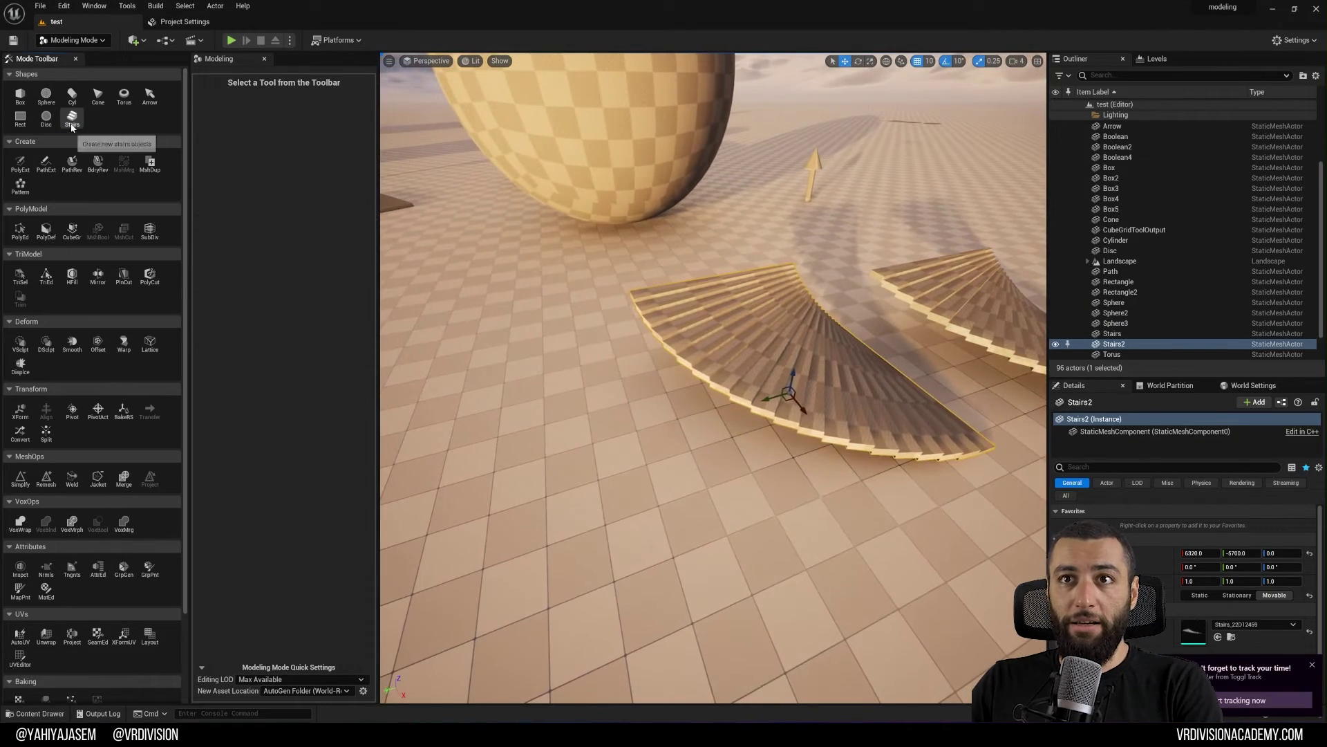
# - Create a third spiral staircase beside the other two with Polygroup Mode set to Per Quad and accept it
pyautogui.click(72, 125)
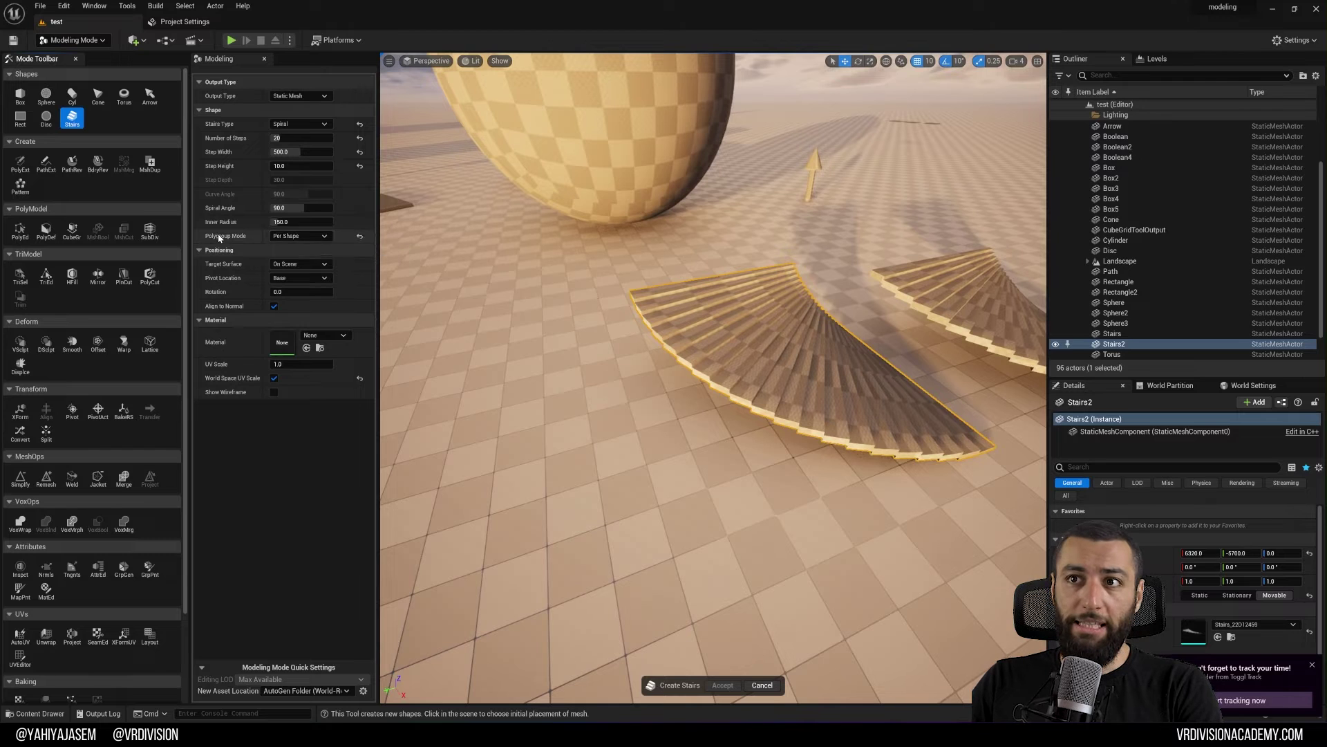
pyautogui.click(297, 235)
pyautogui.click(296, 270)
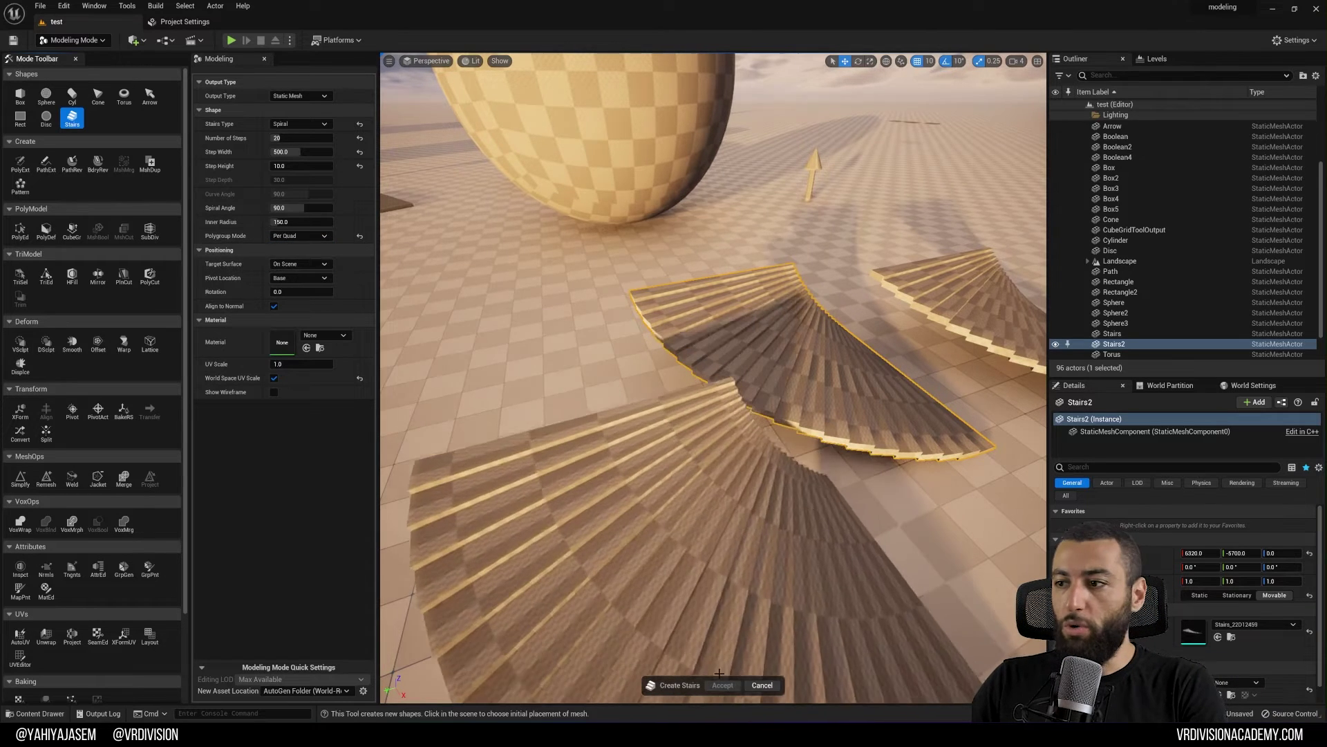
pyautogui.click(472, 462)
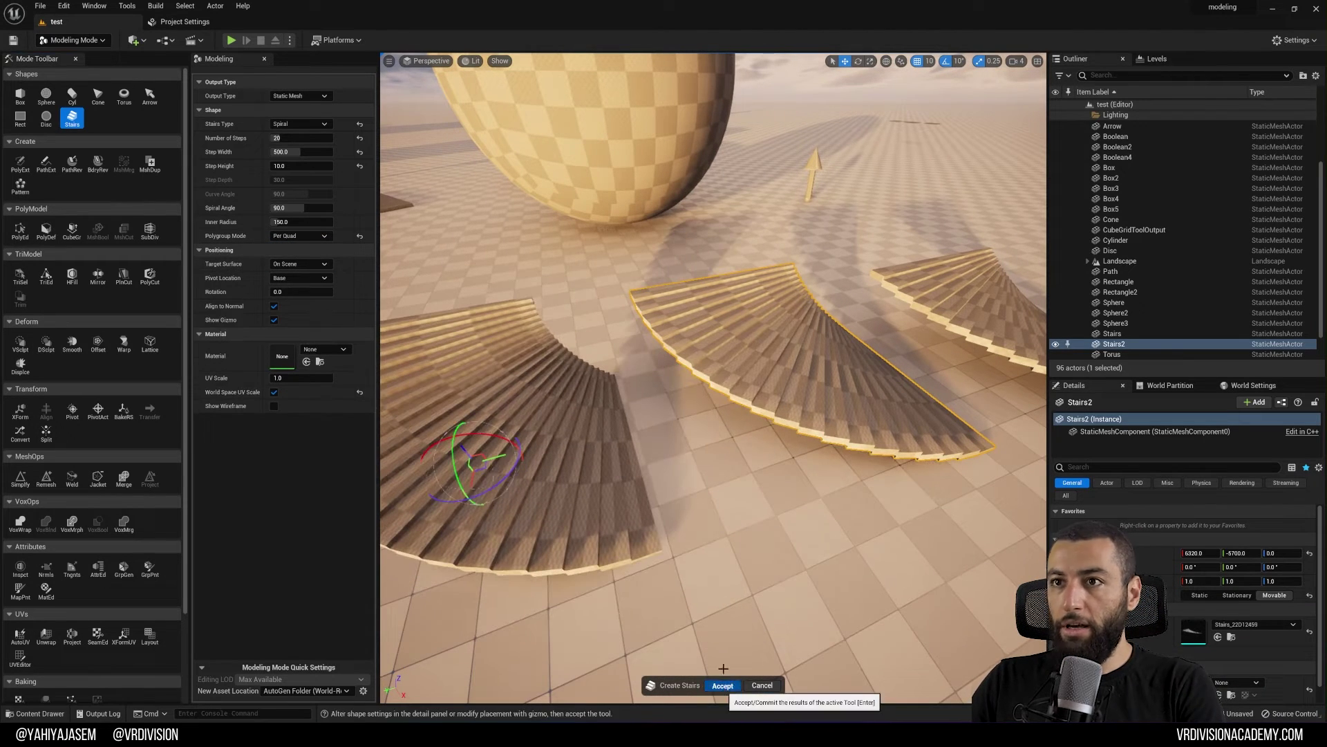
pyautogui.click(722, 685)
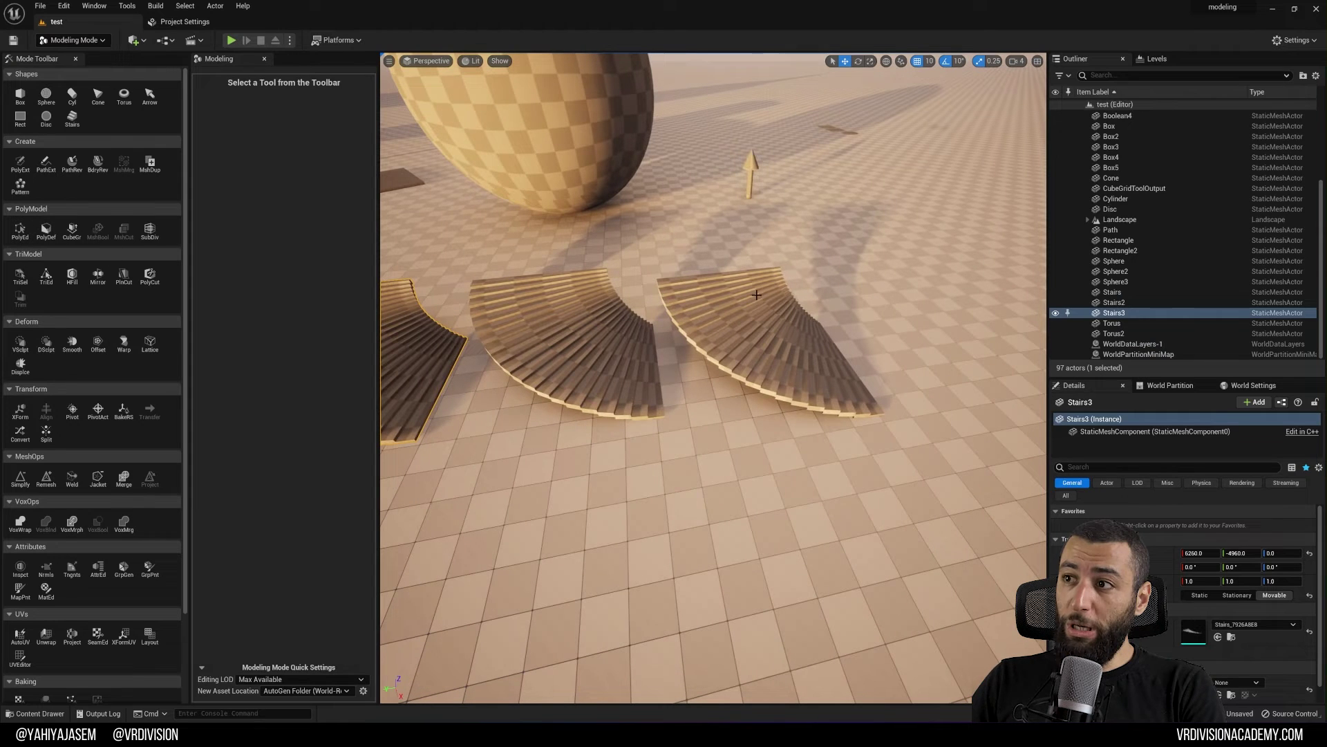
pyautogui.click(756, 294)
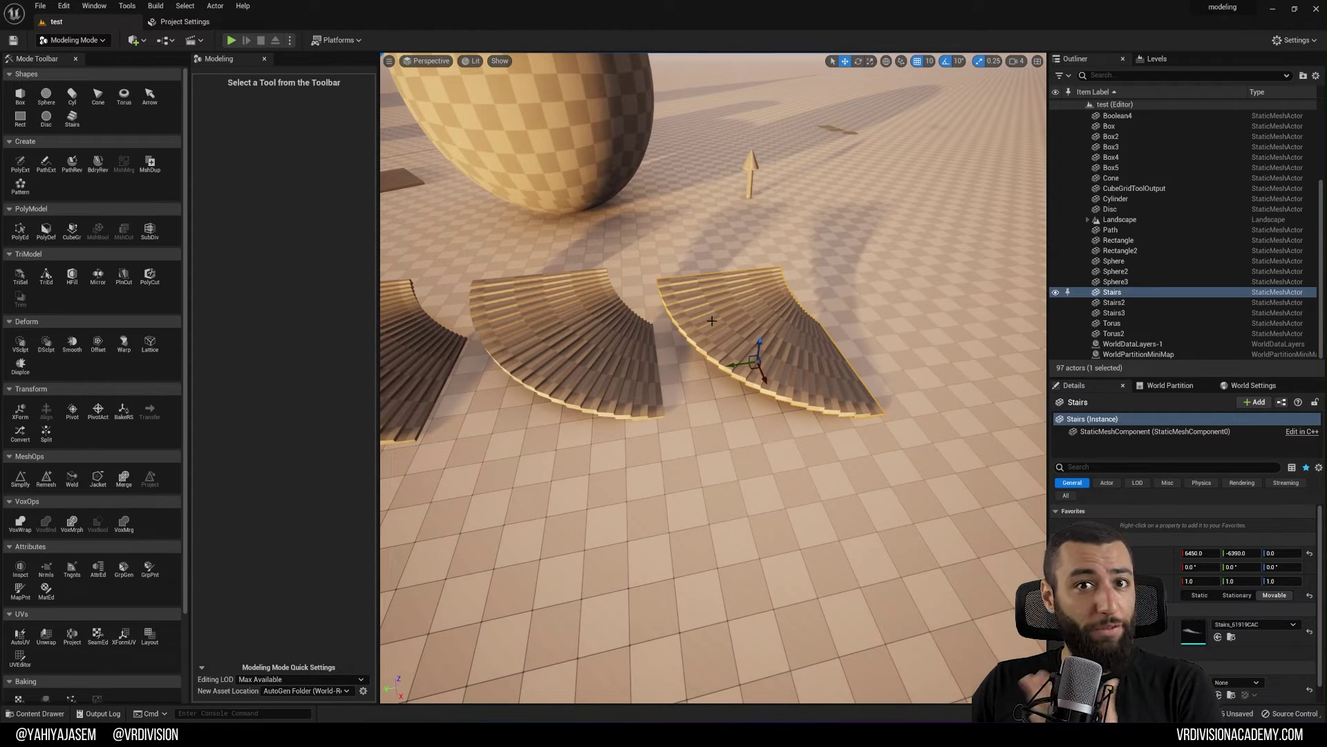
pyautogui.click(74, 119)
pyautogui.click(300, 235)
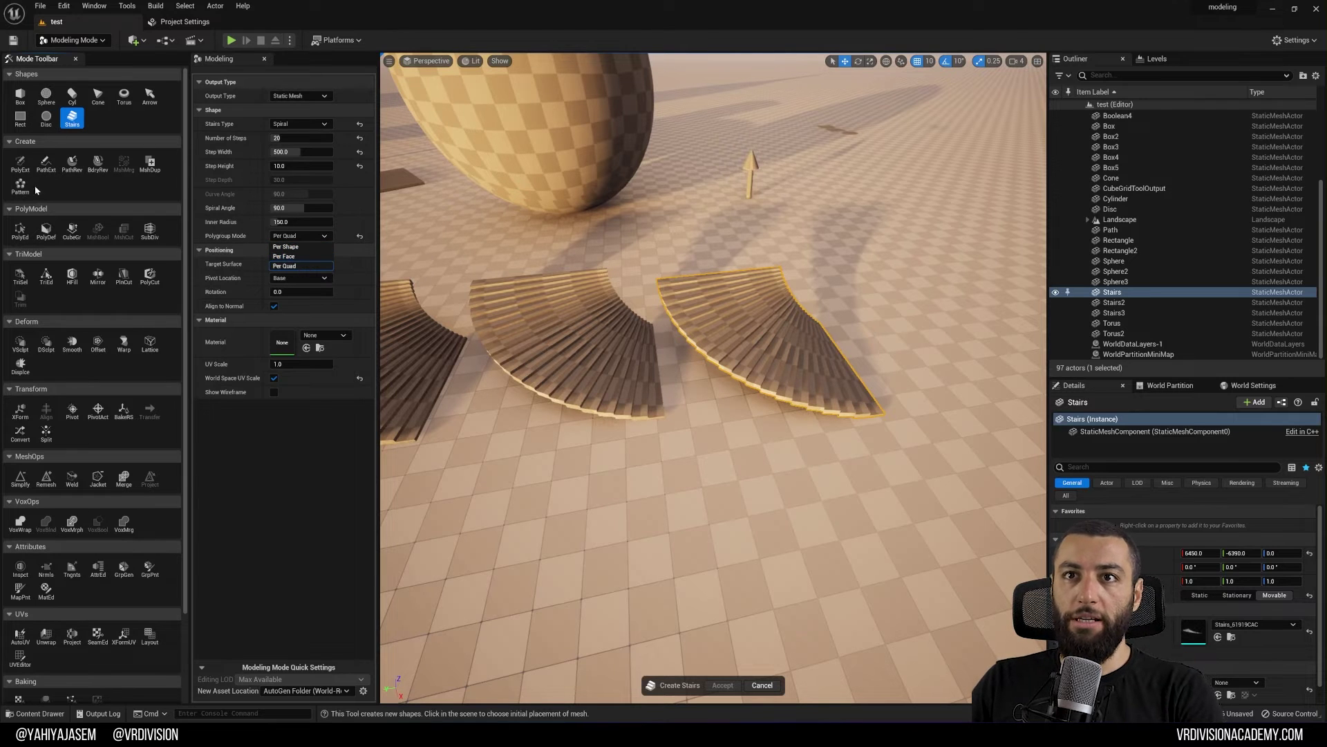
pyautogui.click(20, 164)
pyautogui.press('Escape')
pyautogui.press('Escape')
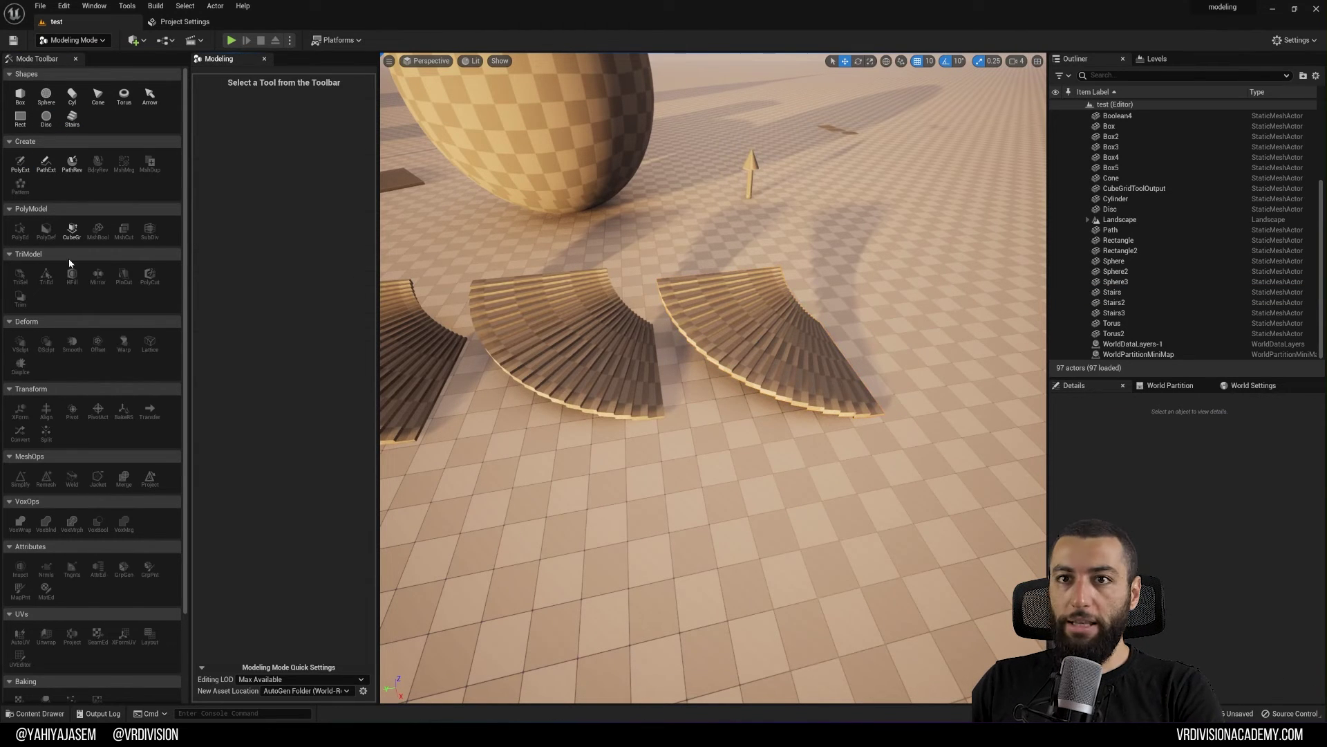
# - Open the first spiral staircase in PolyGroup Edit and examine how its treads and outer side are grouped
pyautogui.click(729, 280)
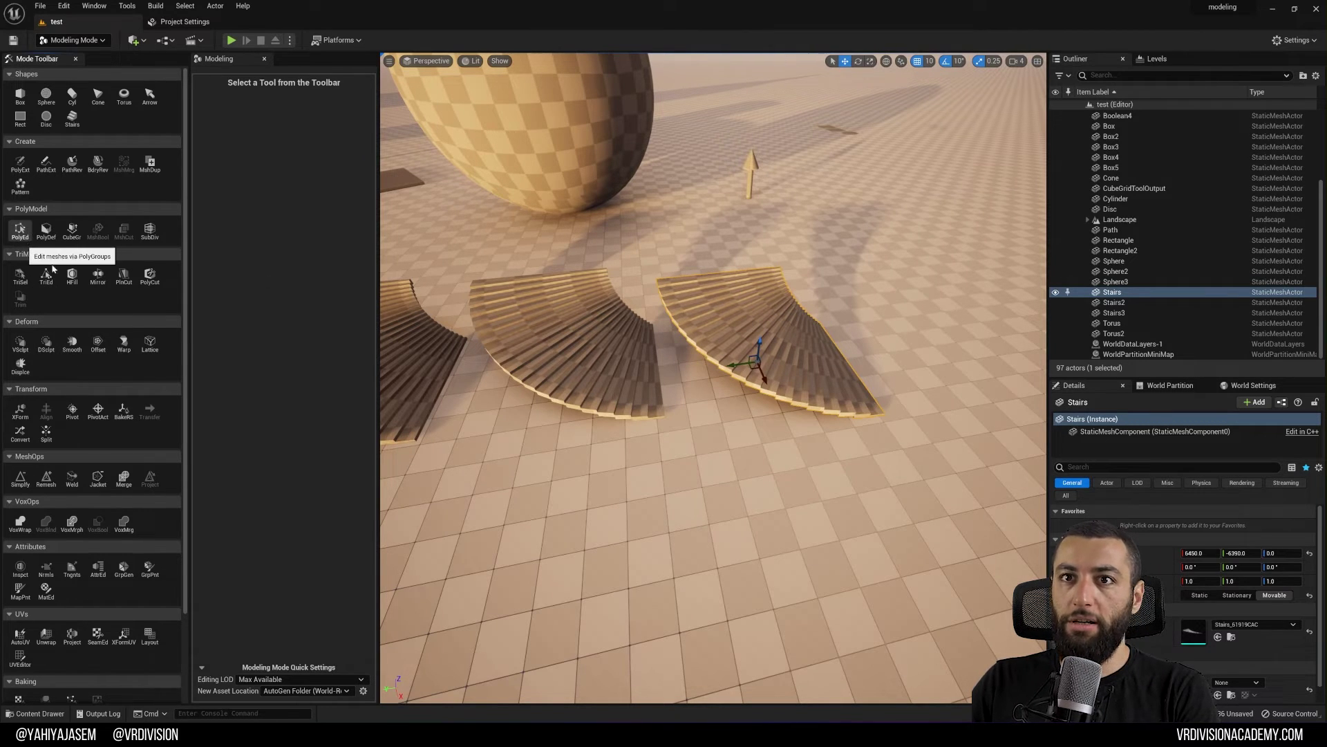
pyautogui.click(20, 231)
pyautogui.moveTo(722, 338); pyautogui.dragTo(722, 221, button='right')
pyautogui.press('w')
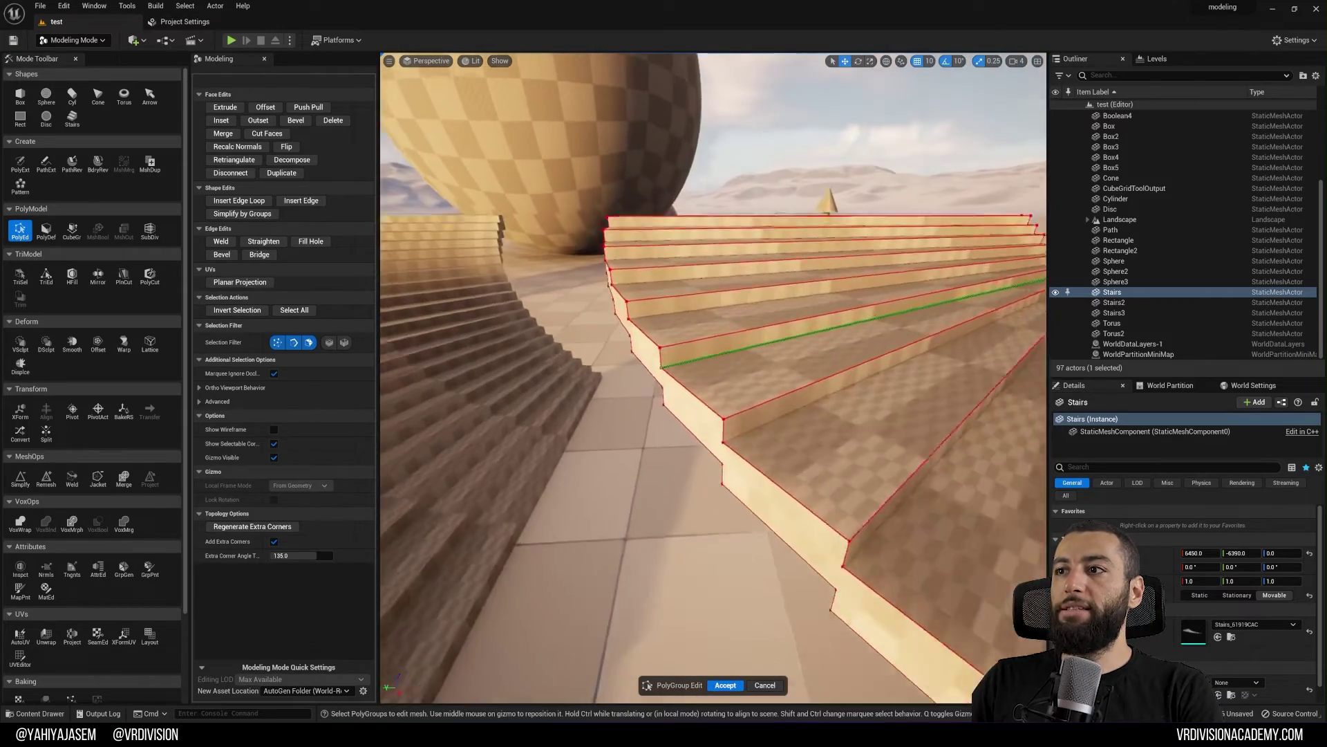
pyautogui.moveTo(682, 338); pyautogui.dragTo(830, 337, button='right')
pyautogui.press('a')
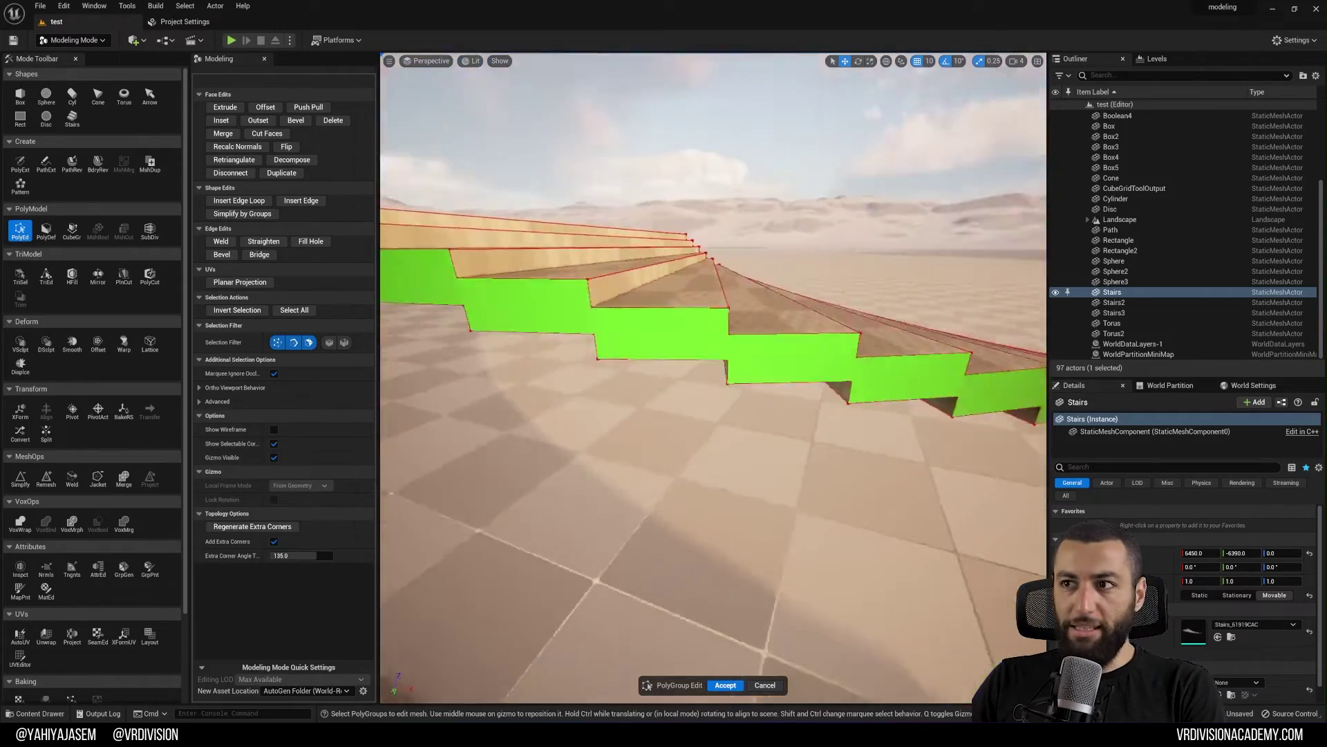
pyautogui.moveTo(629, 324); pyautogui.dragTo(724, 311, button='right')
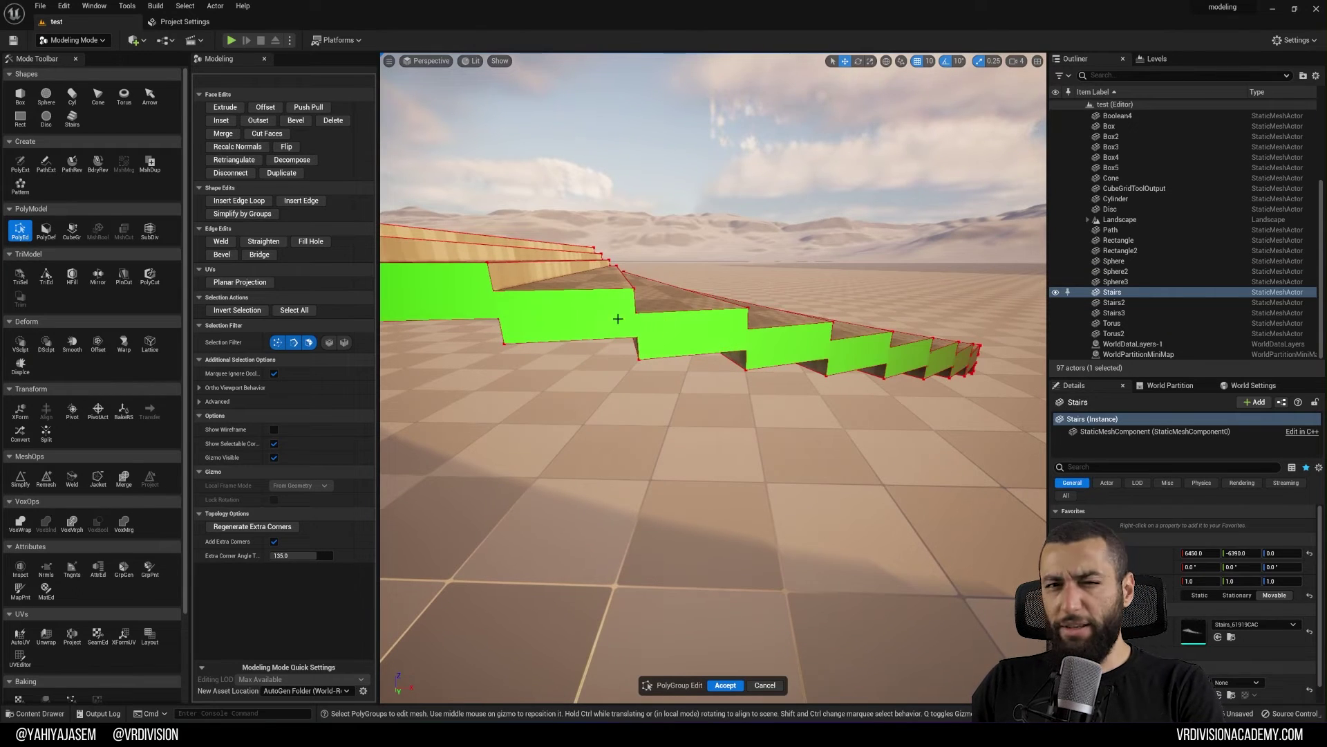
pyautogui.moveTo(618, 319); pyautogui.dragTo(805, 324, button='right')
# - Open the second spiral staircase in PolyGroup Edit, select its whole-shape polygroup and try to move it upward
pyautogui.click(773, 415)
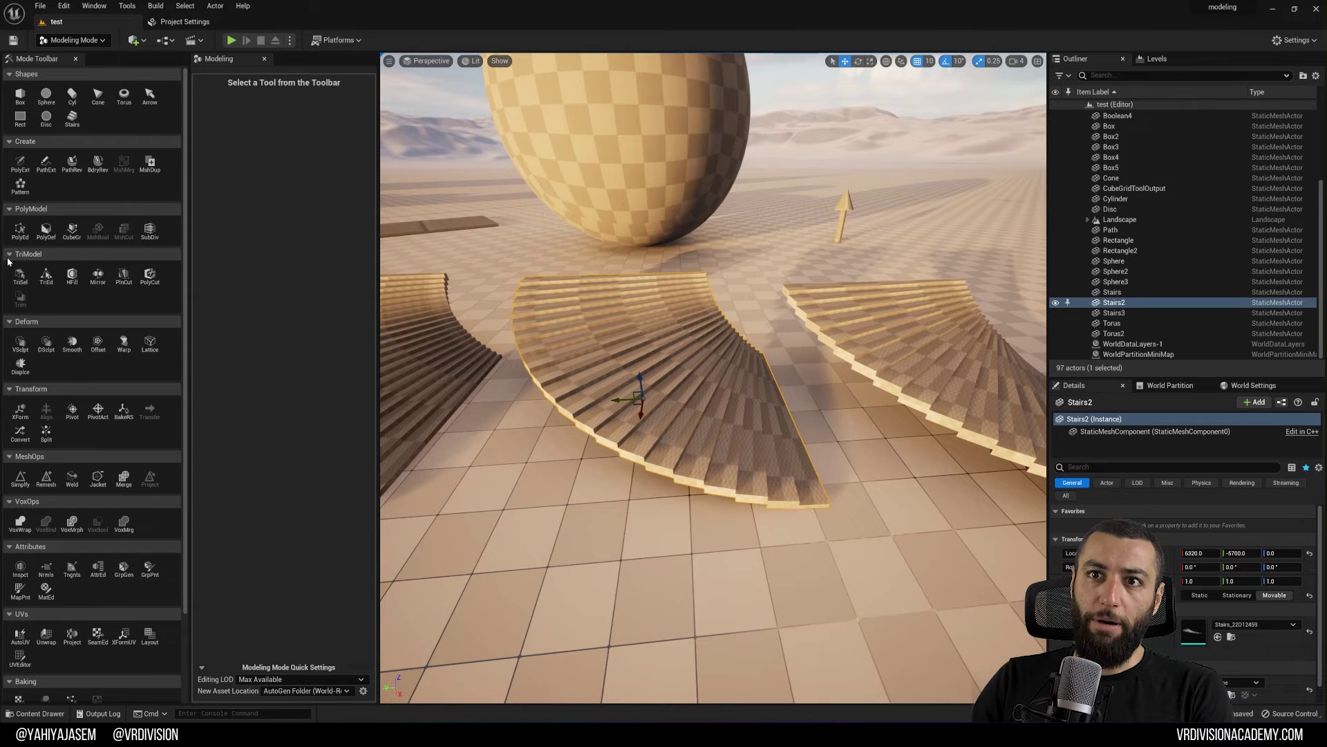
pyautogui.click(20, 230)
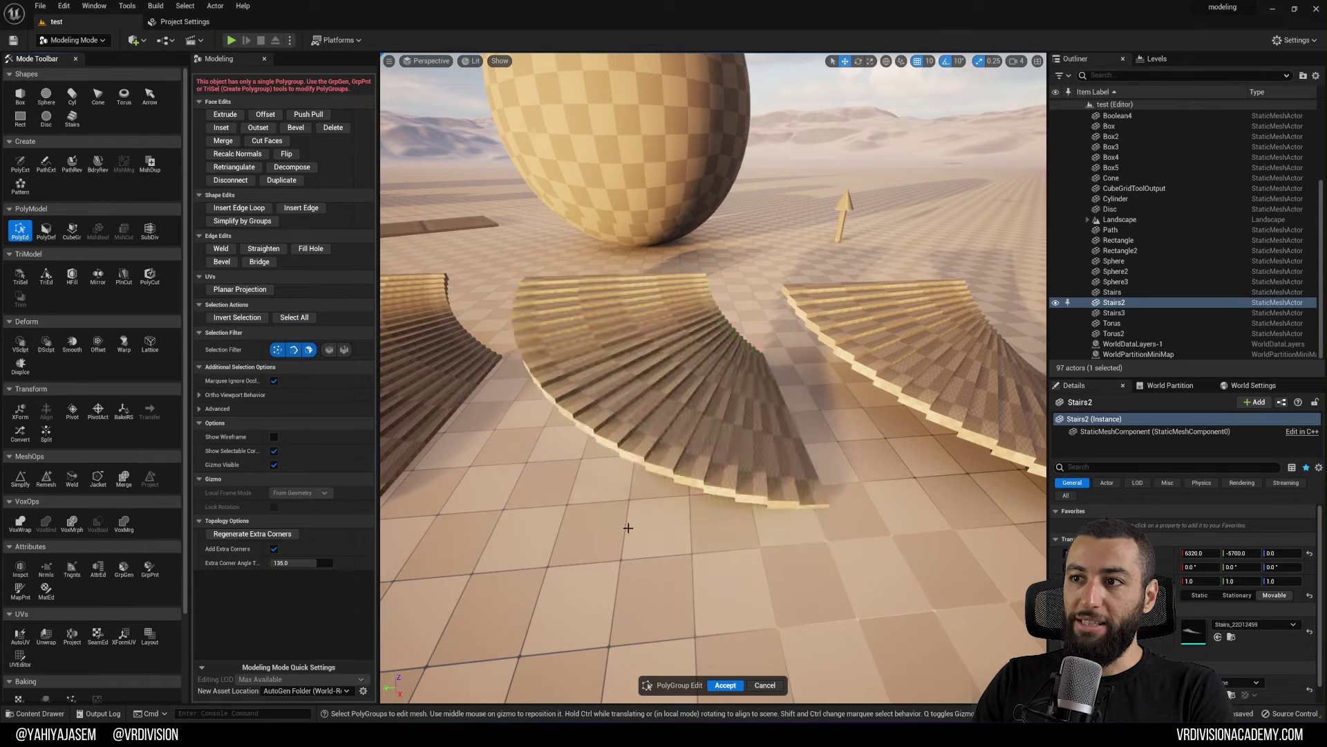
pyautogui.moveTo(620, 418); pyautogui.dragTo(619, 418, button='right')
pyautogui.click(753, 297)
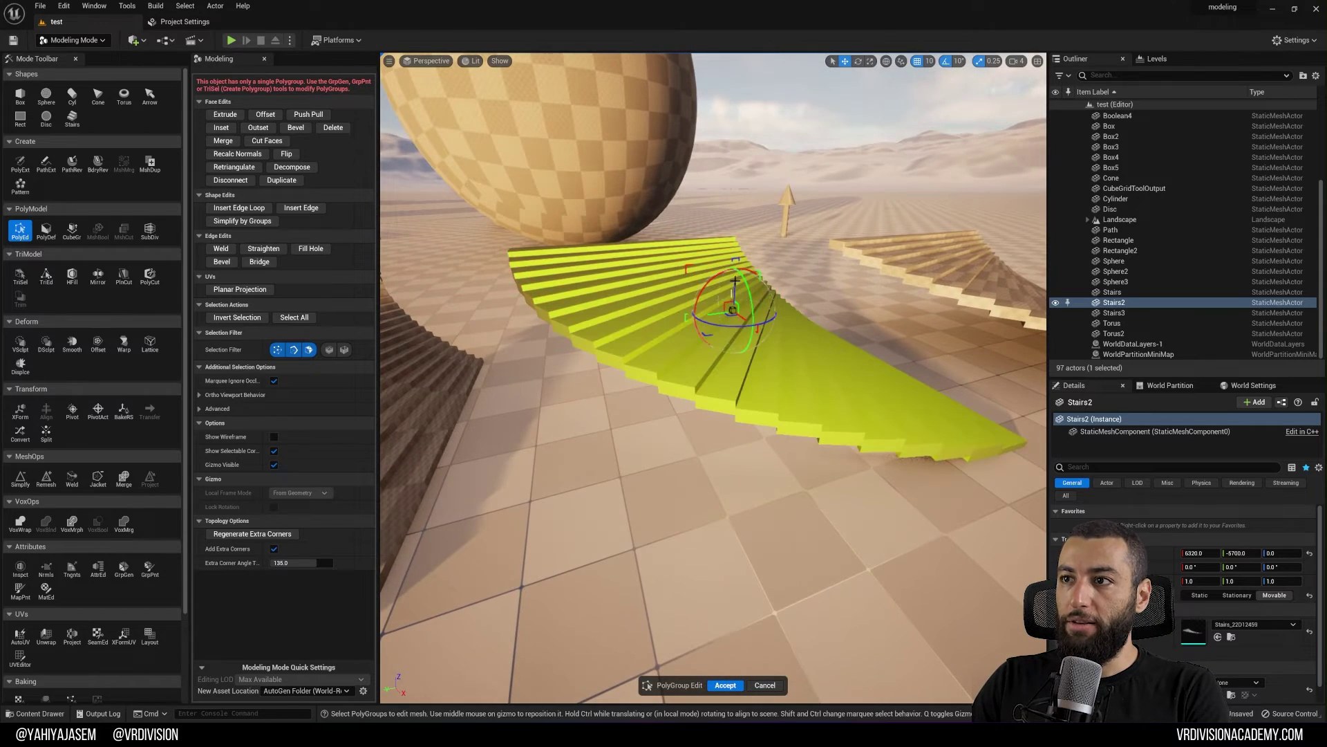
pyautogui.moveTo(737, 289); pyautogui.dragTo(737, 226)
pyautogui.press('Return')
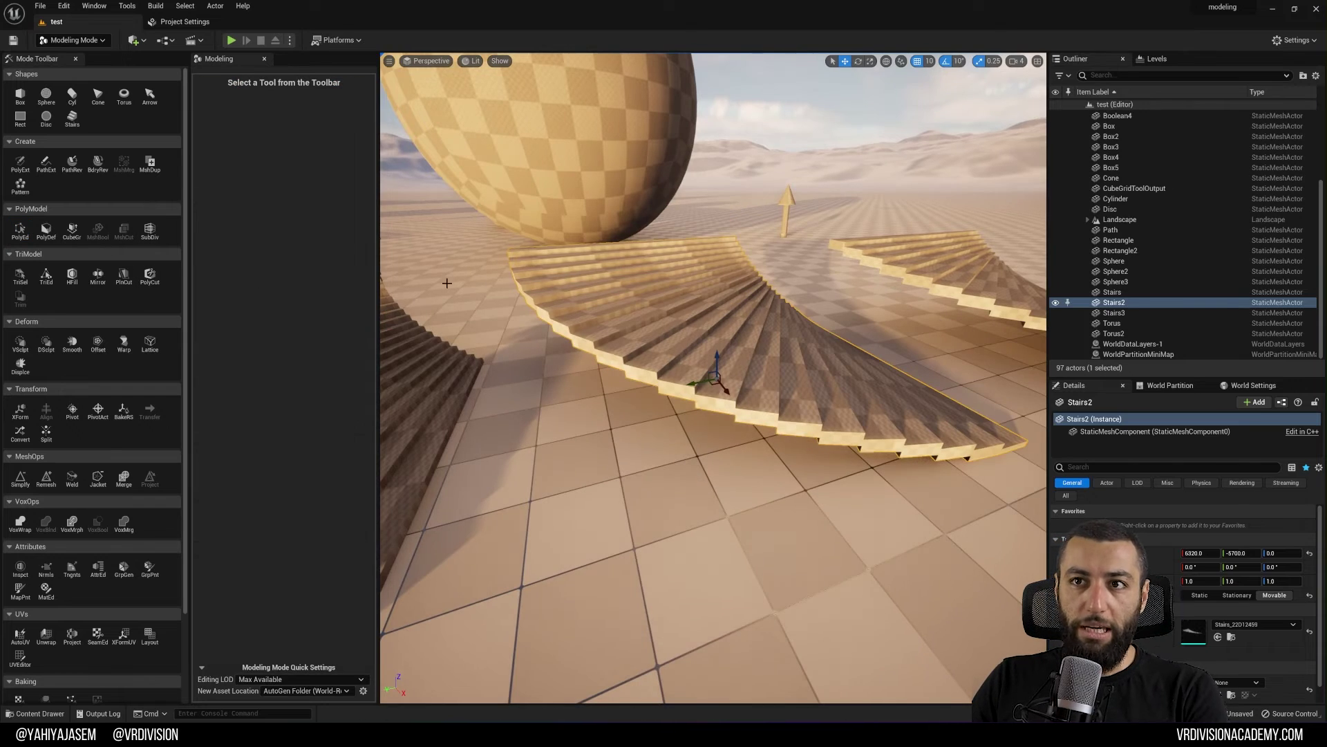
# - Inspect the second staircase's individual triangles up close in Triangle Edit, then exit the tool
pyautogui.click(48, 283)
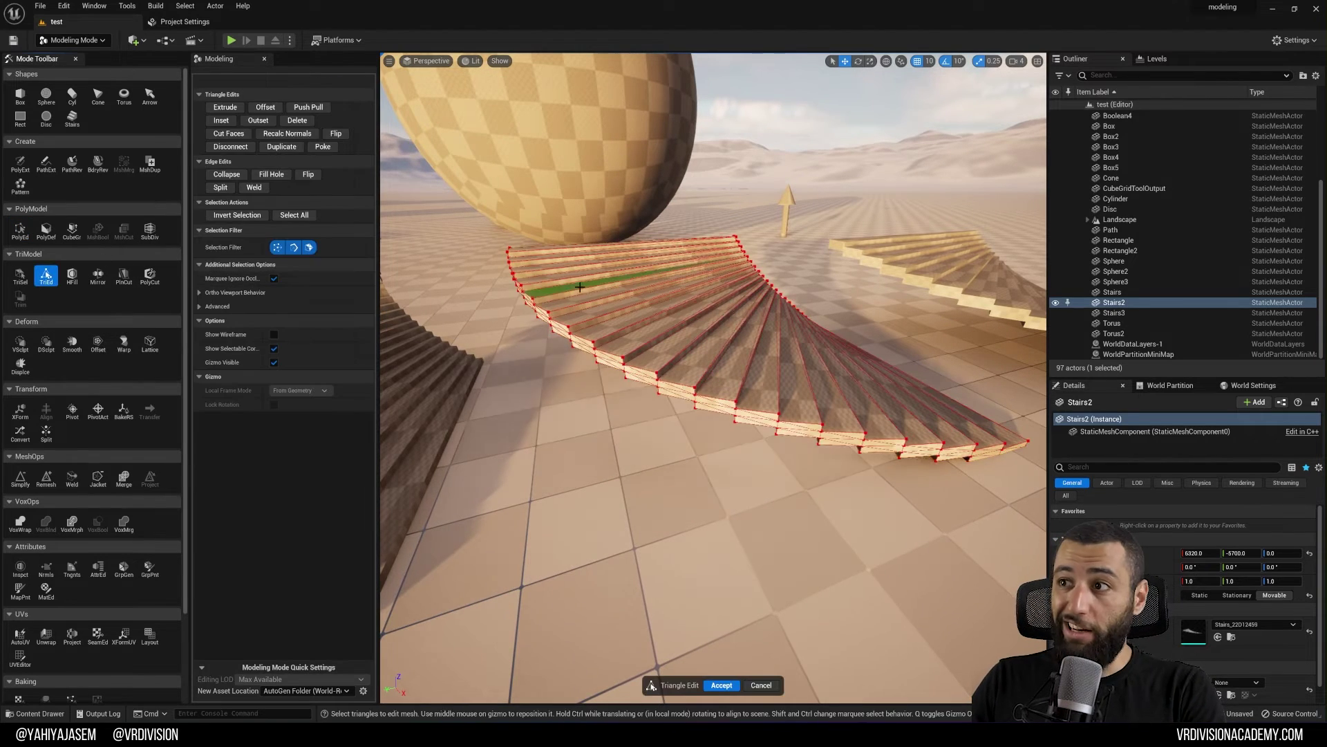
pyautogui.scroll(6, 629, 323)
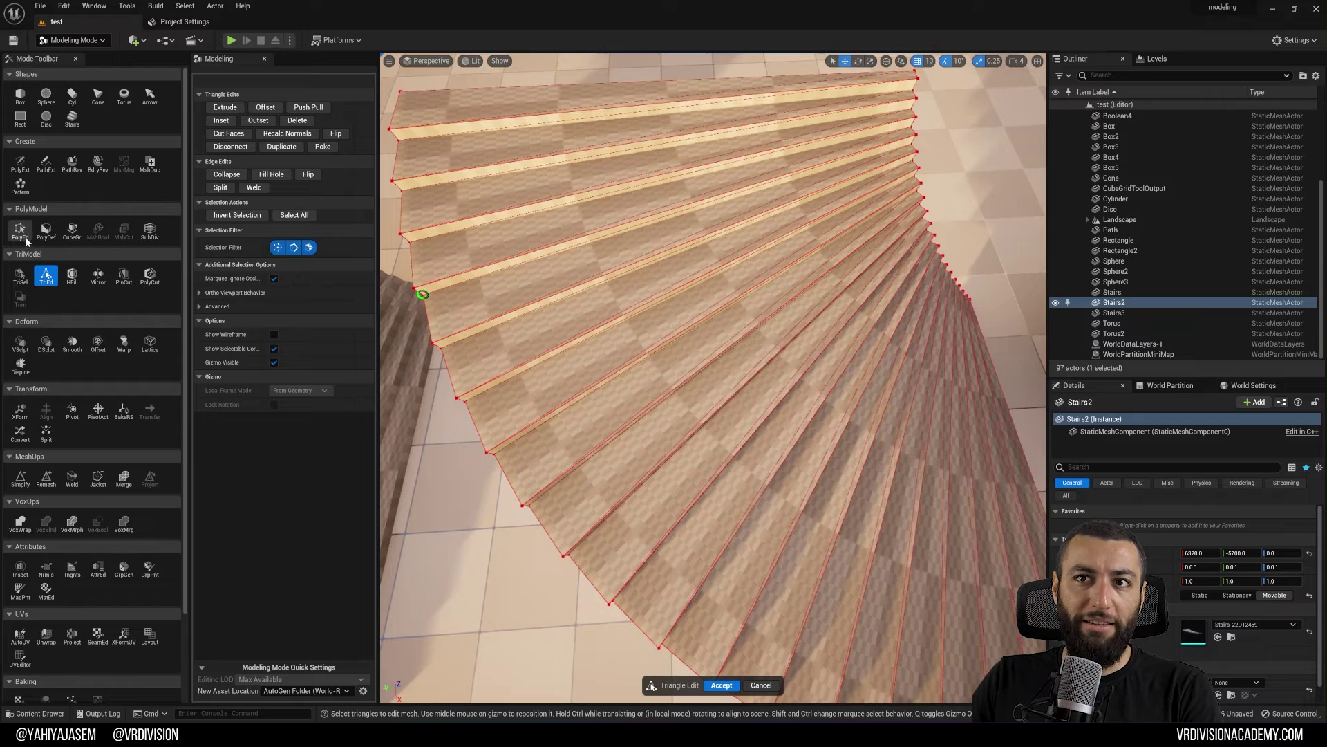
pyautogui.press('Escape')
# - Select and frame the third spiral staircase, and check the Stairs tool's Per Quad Polygroup Mode option
pyautogui.moveTo(657, 333)
pyautogui.mouseDown(button='right')
pyautogui.moveTo(608, 333)
pyautogui.moveTo(567, 311)
pyautogui.moveTo(657, 334)
pyautogui.mouseUp(button='right')
pyautogui.click(663, 353)
pyautogui.press('f')
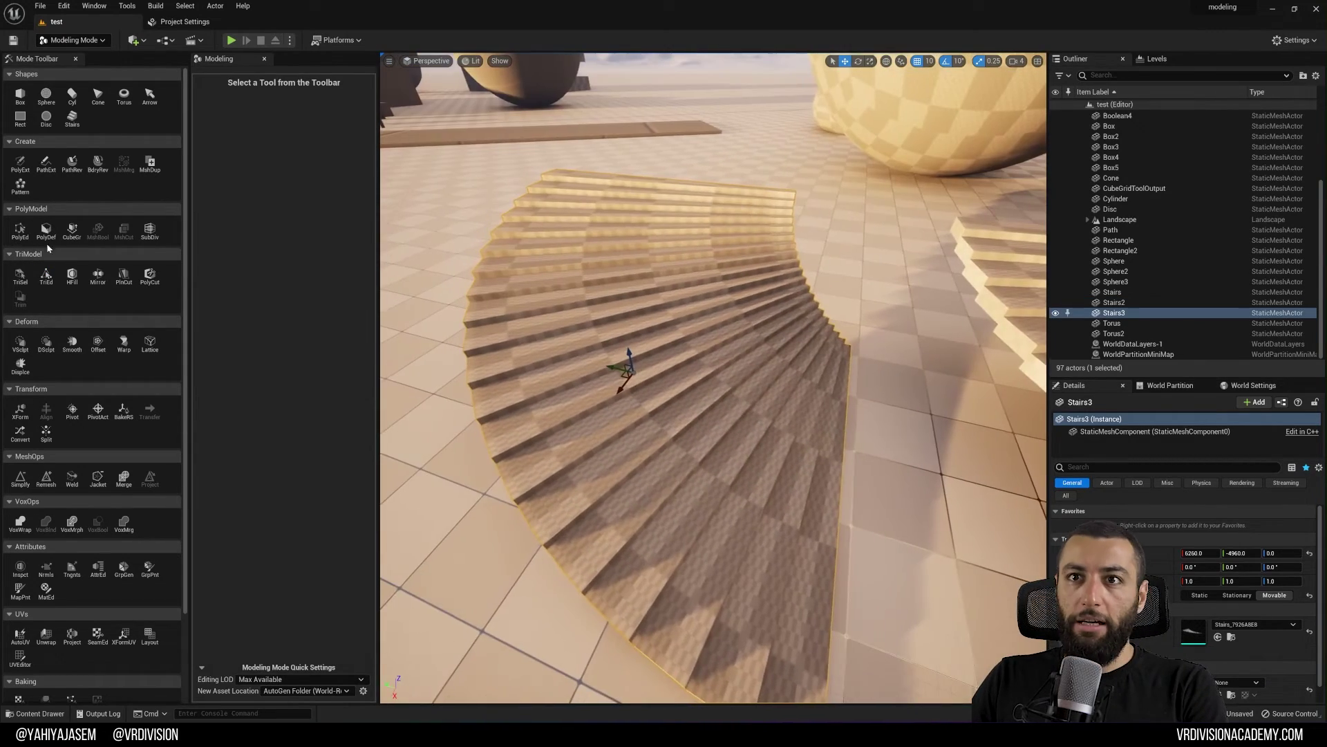
pyautogui.click(72, 117)
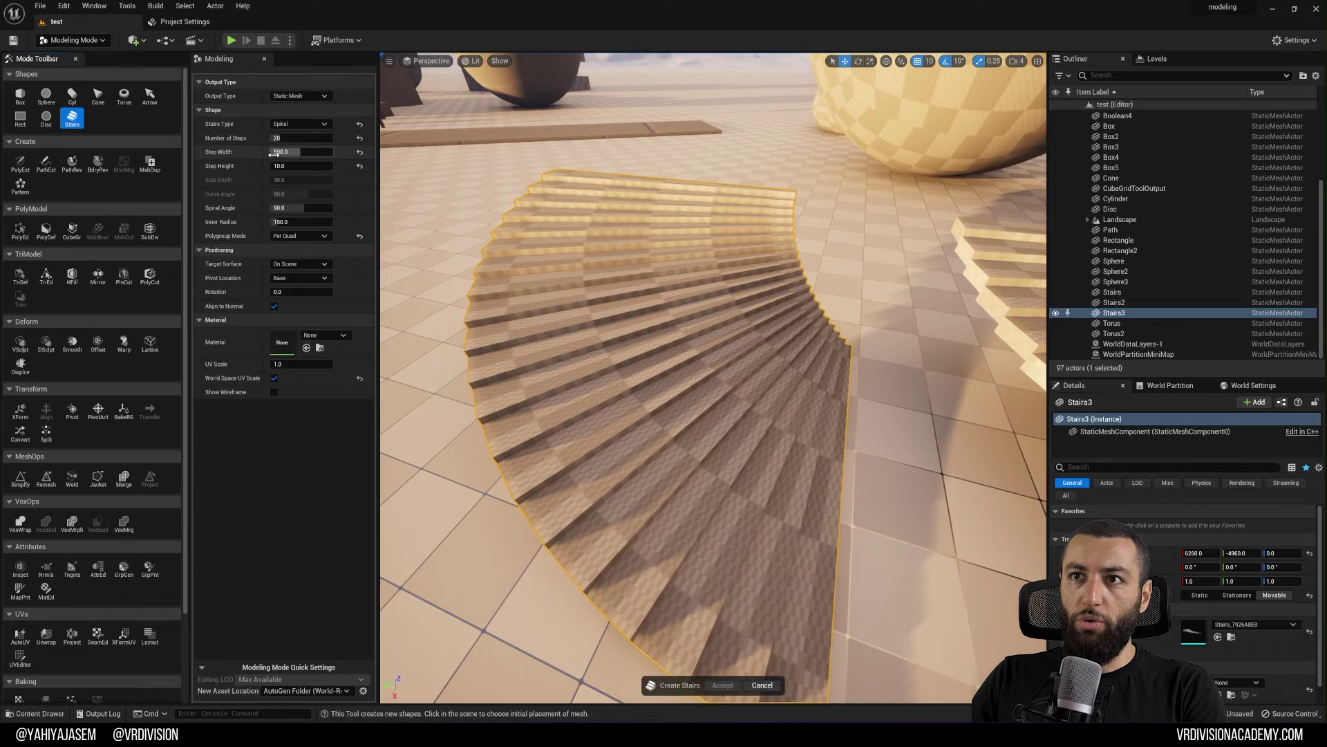
pyautogui.click(324, 235)
pyautogui.click(299, 265)
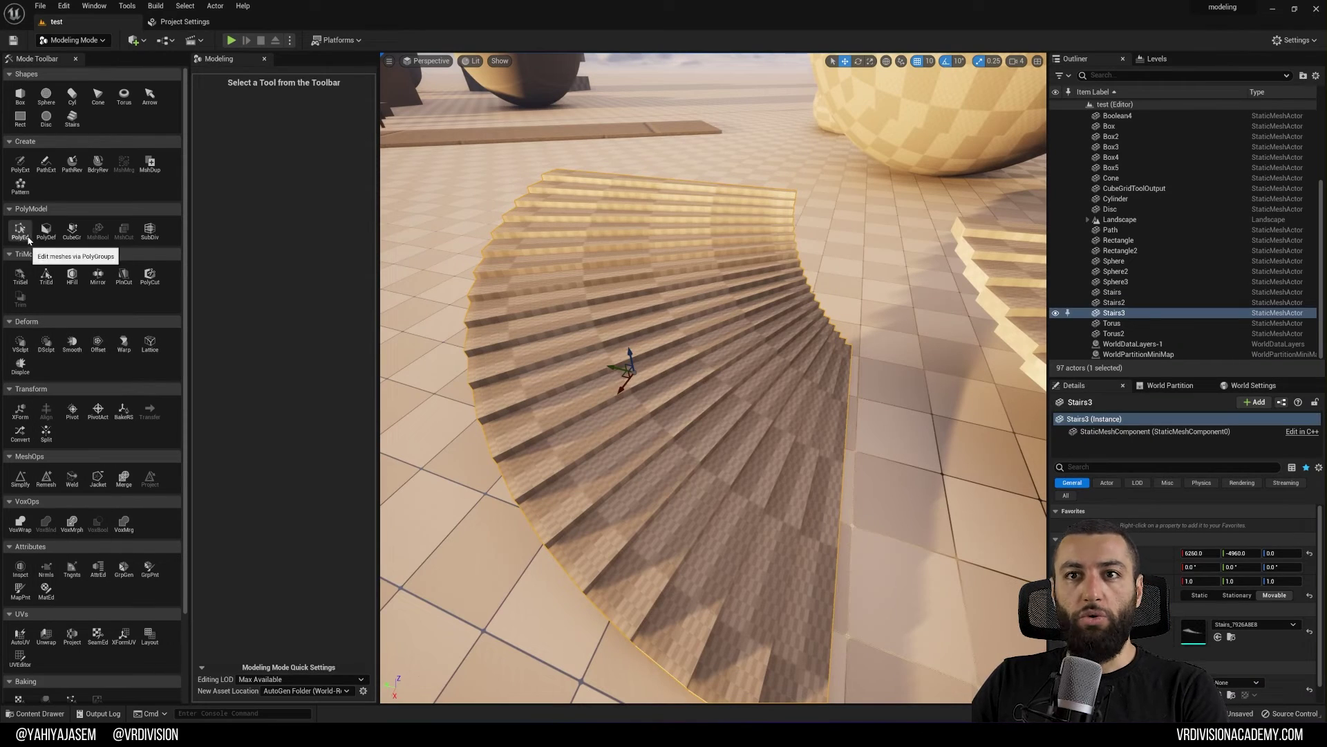
# - Open the third staircase in PolyGroup Edit and examine the polygroups on its treads and outer side
pyautogui.click(27, 239)
pyautogui.moveTo(660, 280); pyautogui.dragTo(754, 305, button='right')
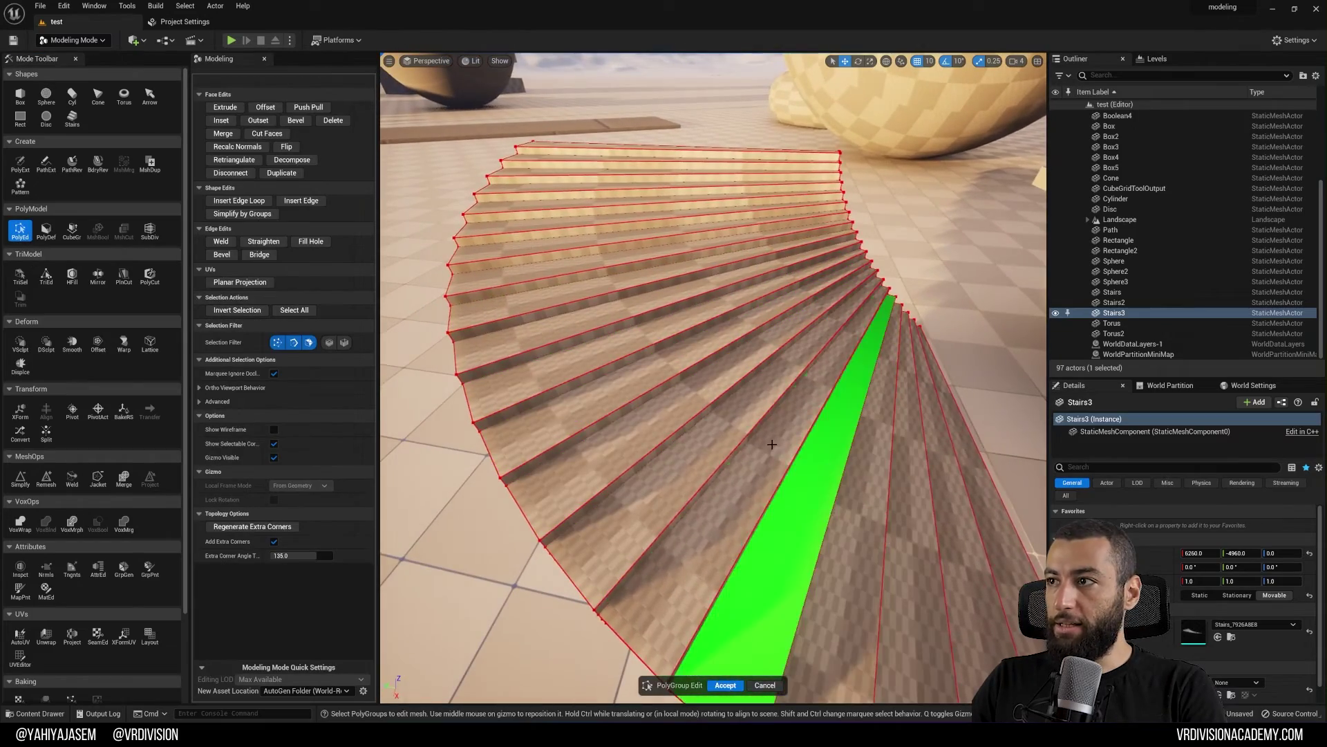
pyautogui.moveTo(646, 228); pyautogui.dragTo(906, 522, button='right')
pyautogui.press('s')
pyautogui.press('w')
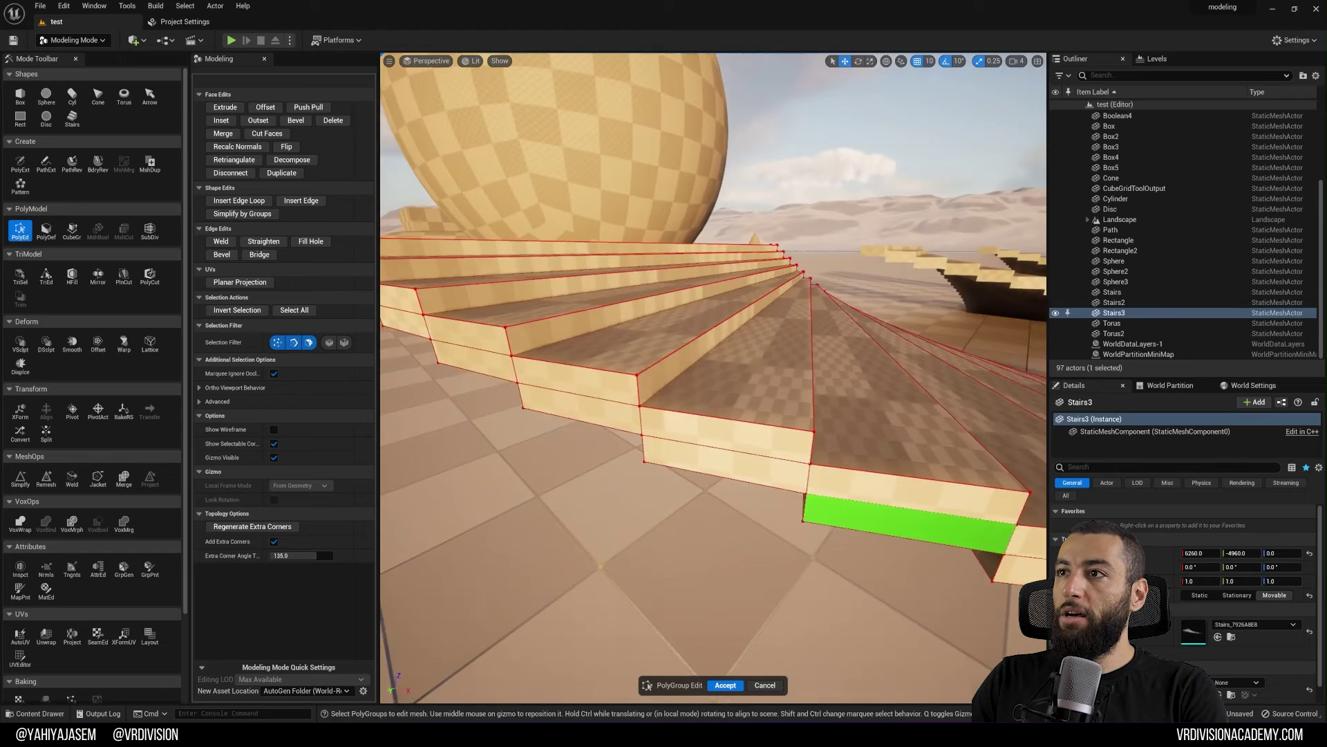
pyautogui.moveTo(760, 359); pyautogui.dragTo(692, 387, button='right')
# - Select individual side quads on the third staircase to compare the upper and lower polygroups of each step
pyautogui.click(574, 415)
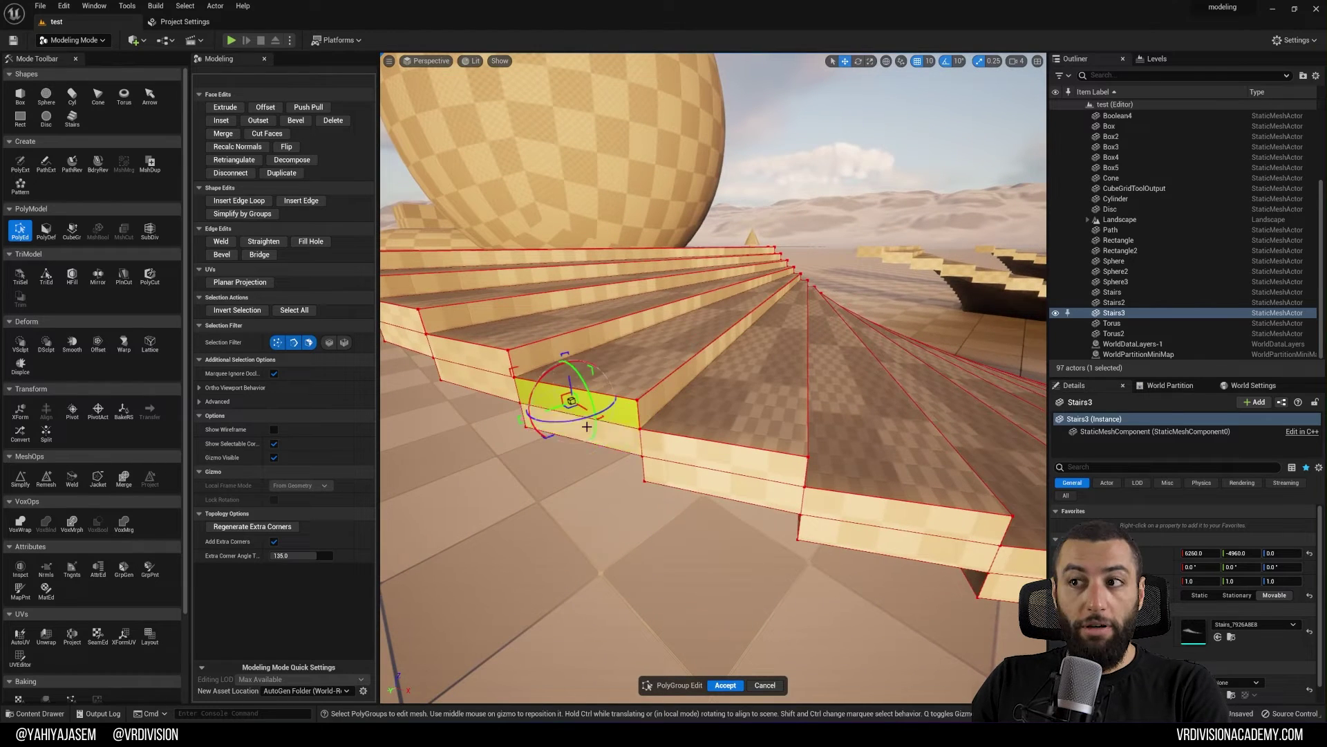
pyautogui.click(707, 455)
pyautogui.scroll(-4, 711, 414)
pyautogui.click(717, 327)
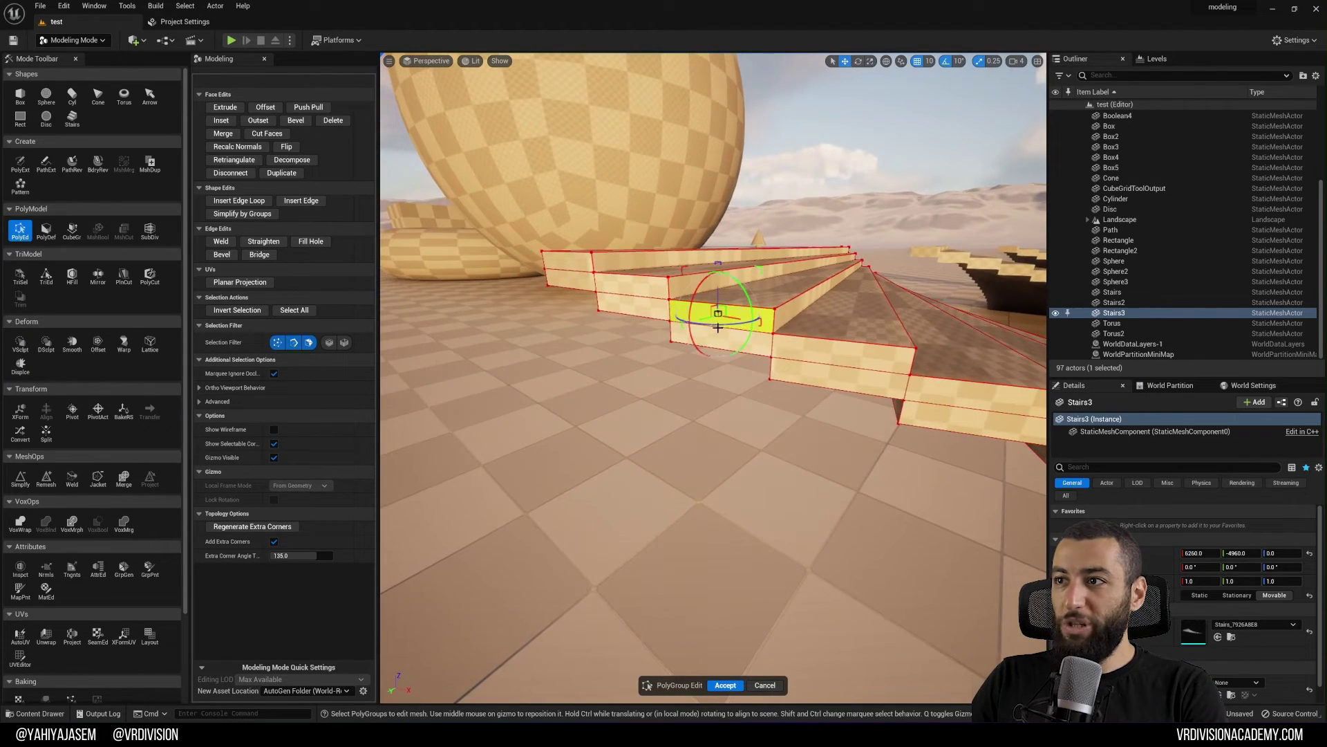
pyautogui.scroll(4, 758, 316)
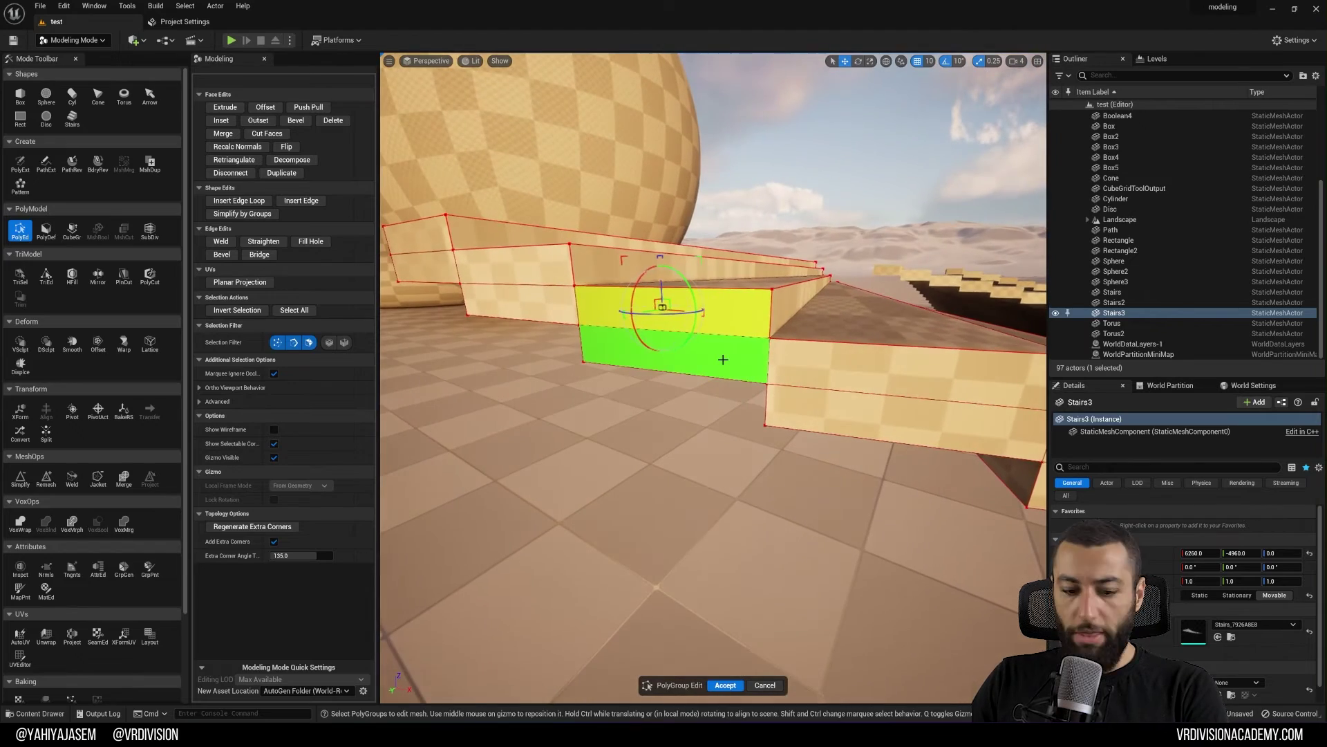
pyautogui.moveTo(722, 356); pyautogui.dragTo(730, 453, button='right')
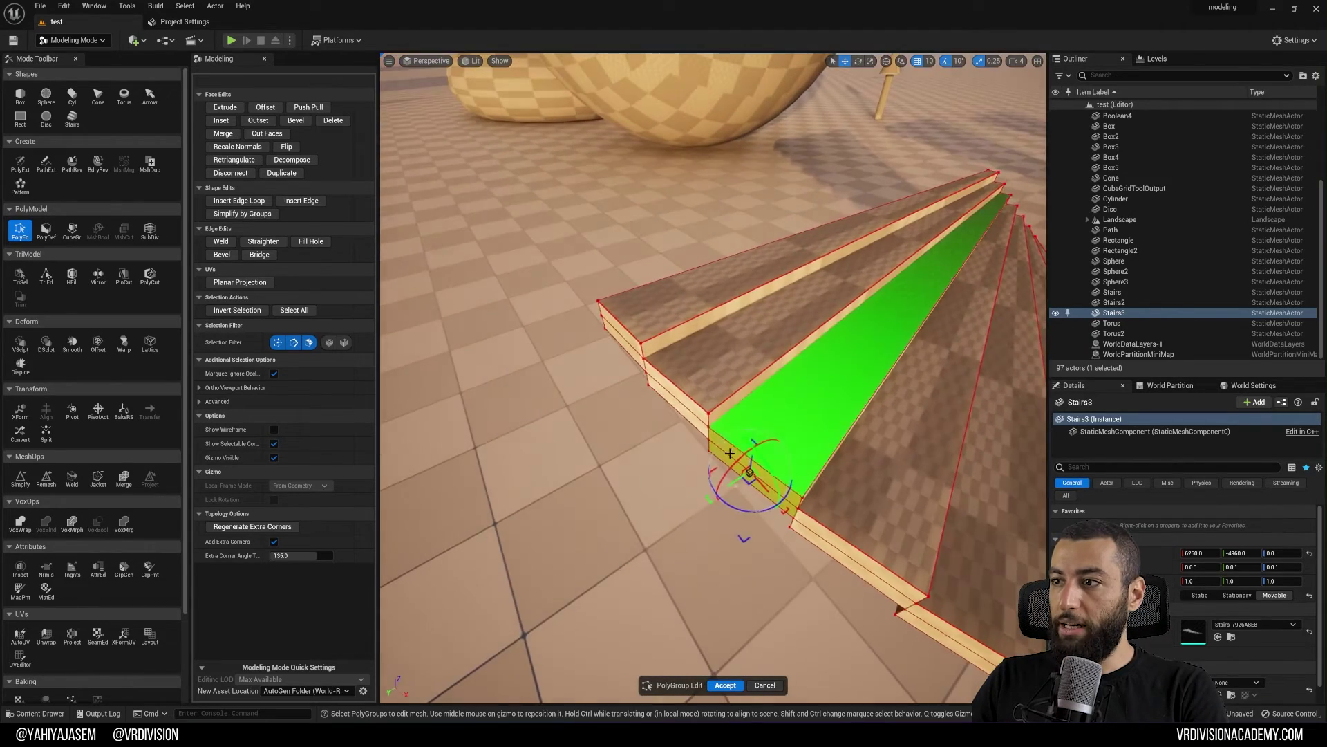
# - Try pulling the selected side quad outward from the third staircase, undo the move and cancel PolyGroup Edit
pyautogui.moveTo(734, 480); pyautogui.dragTo(525, 622)
pyautogui.hotkey('ctrl', 'z')
pyautogui.moveTo(619, 474); pyautogui.dragTo(668, 446, button='right')
pyautogui.click(764, 684)
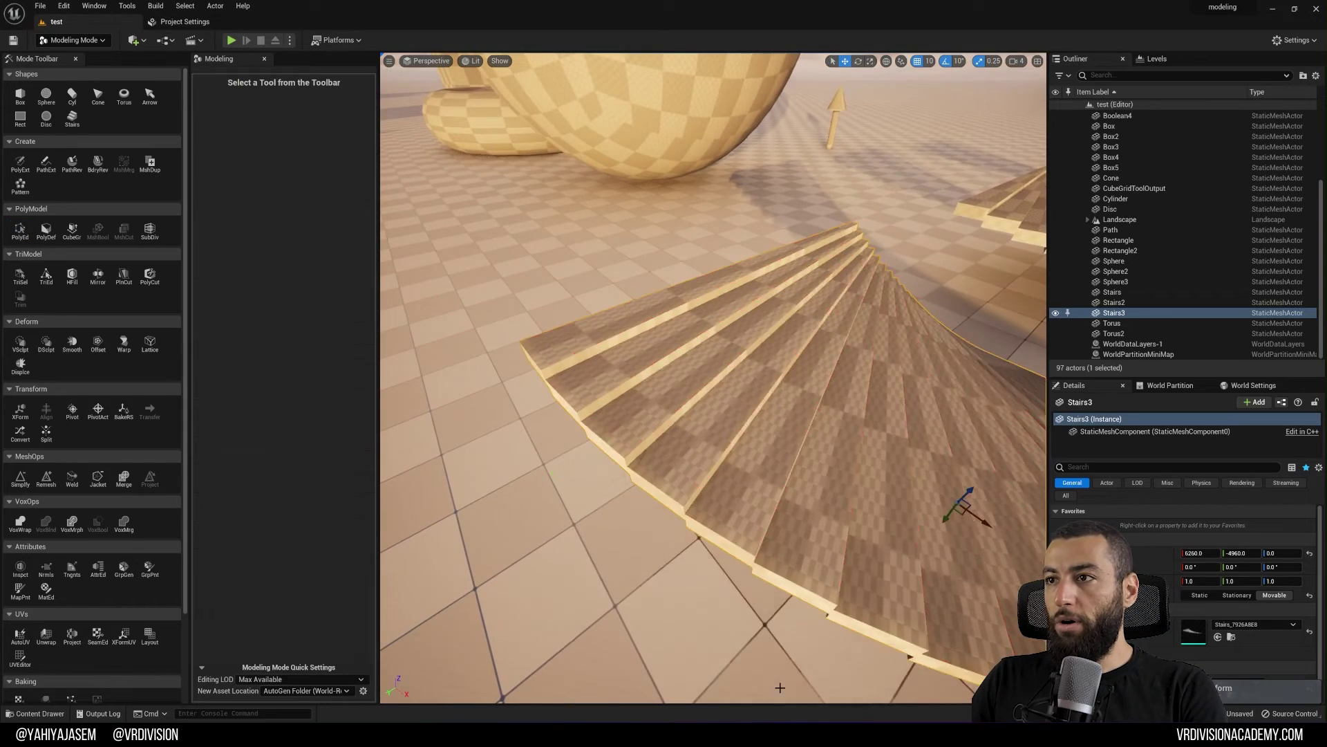
pyautogui.moveTo(907, 652); pyautogui.dragTo(906, 640, button='right')
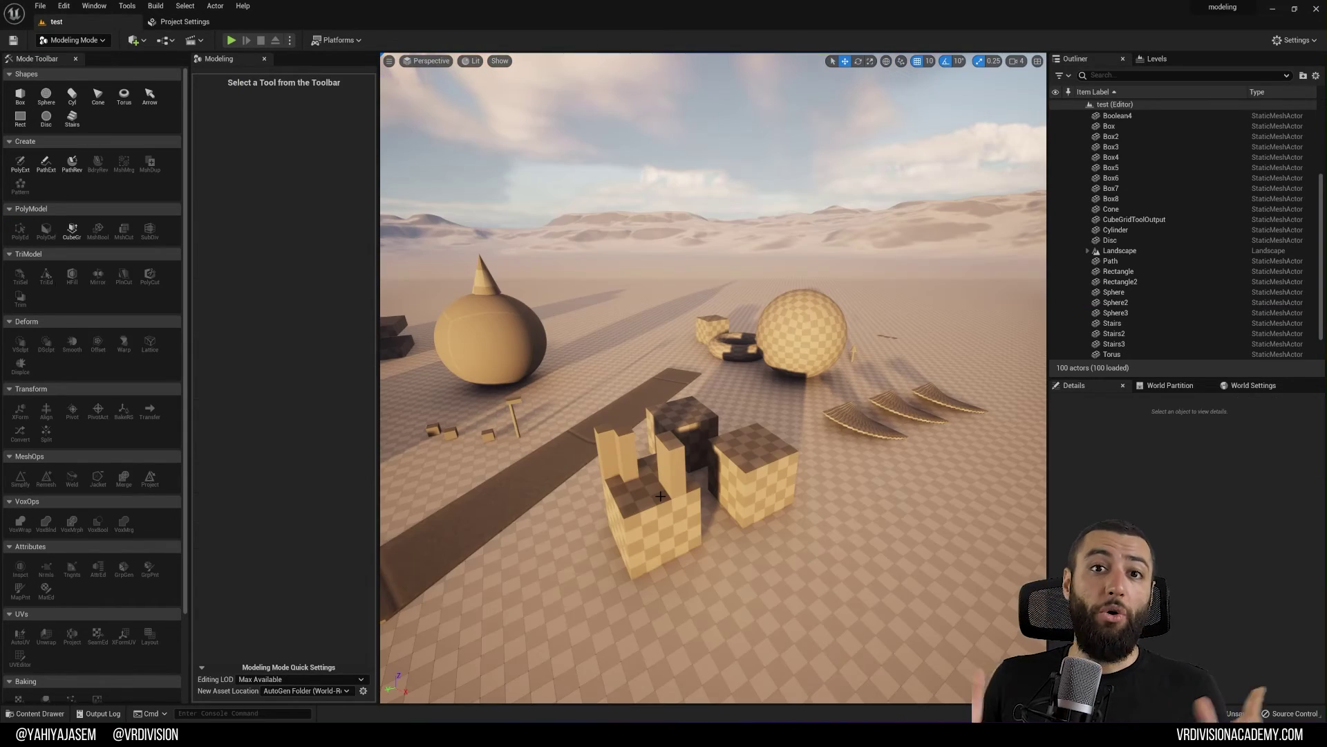